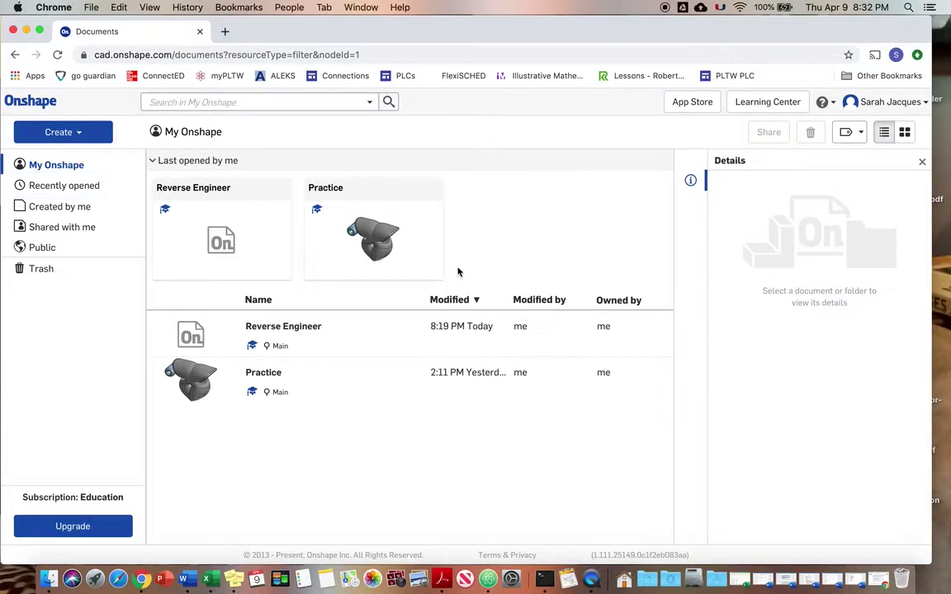
# Create a new document named Practice 2.
pyautogui.click(88, 135)
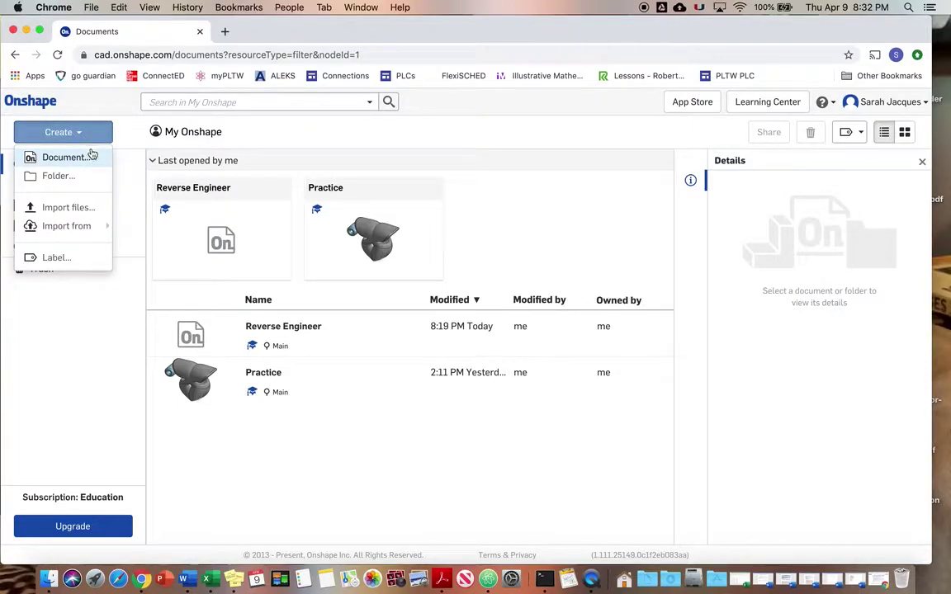
pyautogui.click(66, 156)
pyautogui.write('Practice ')
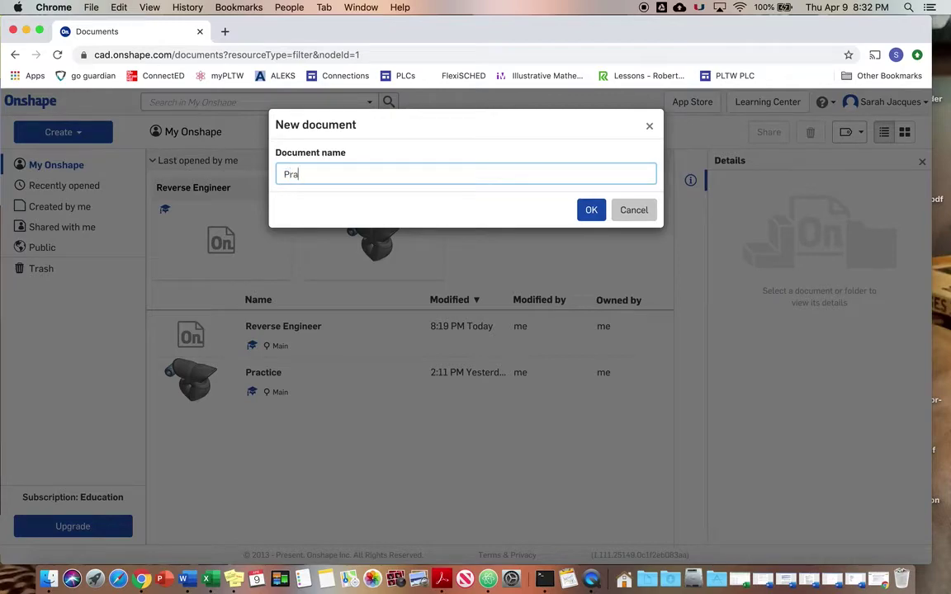
pyautogui.write('2')
pyautogui.click(591, 210)
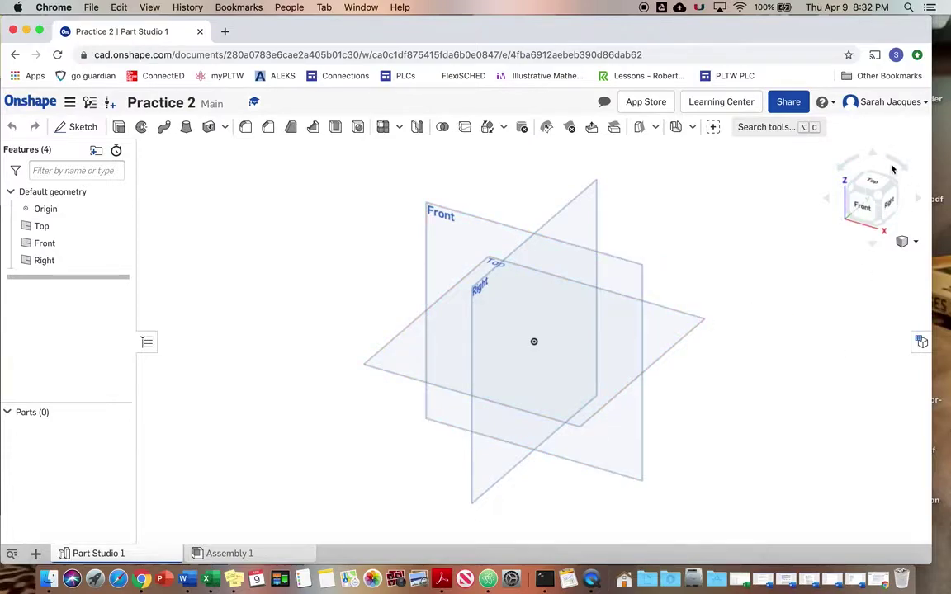
pyautogui.click(902, 242)
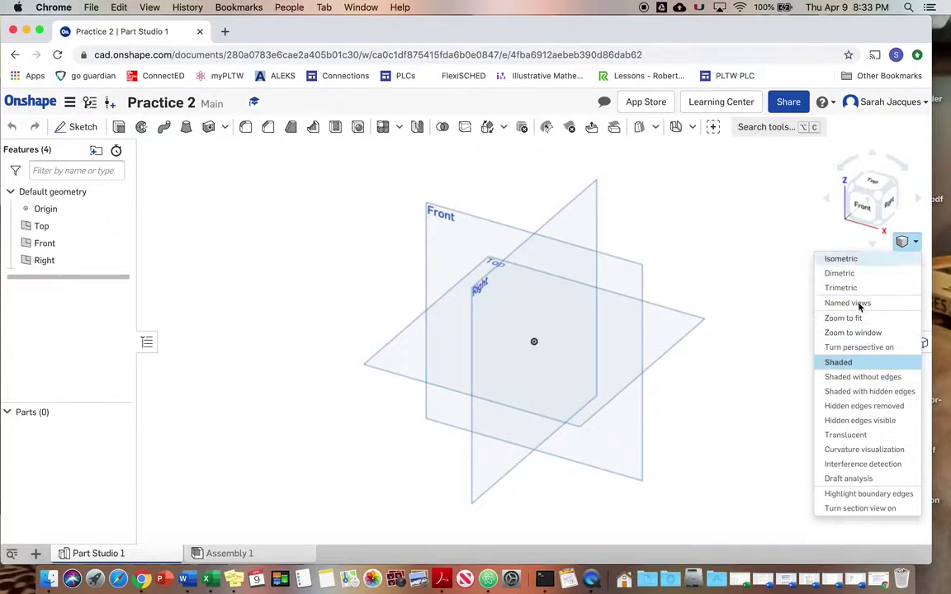
pyautogui.click(857, 233)
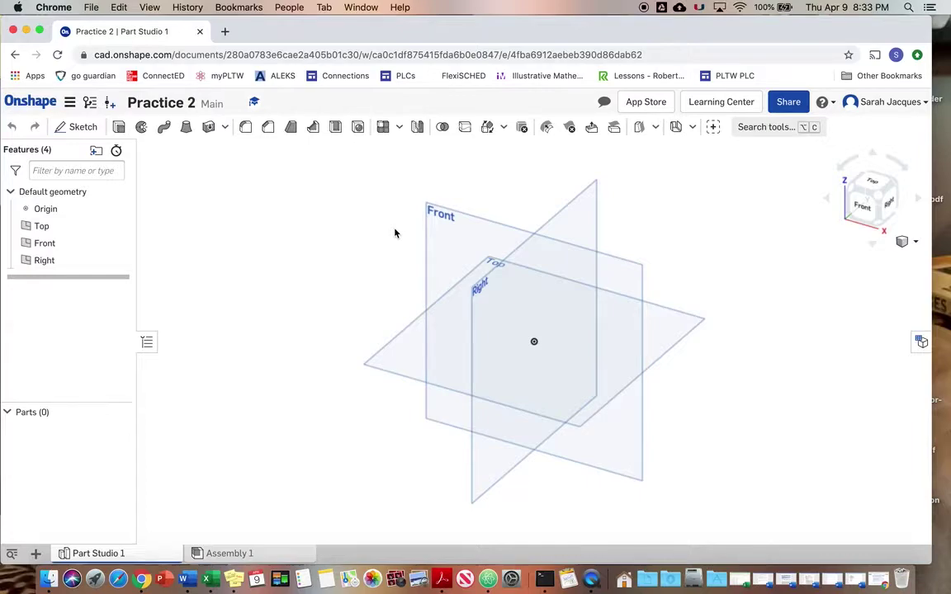
pyautogui.rightClick(475, 229)
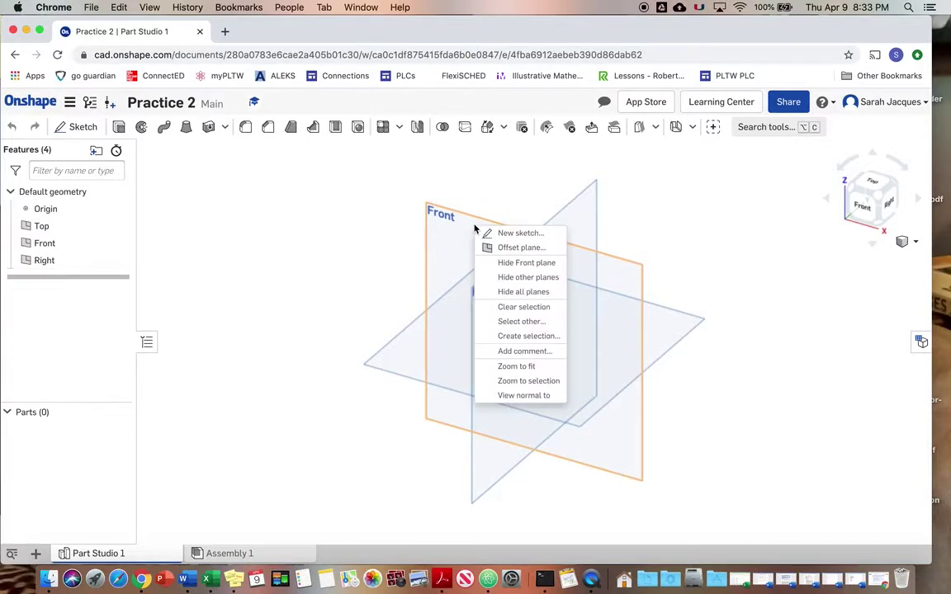
pyautogui.click(335, 188)
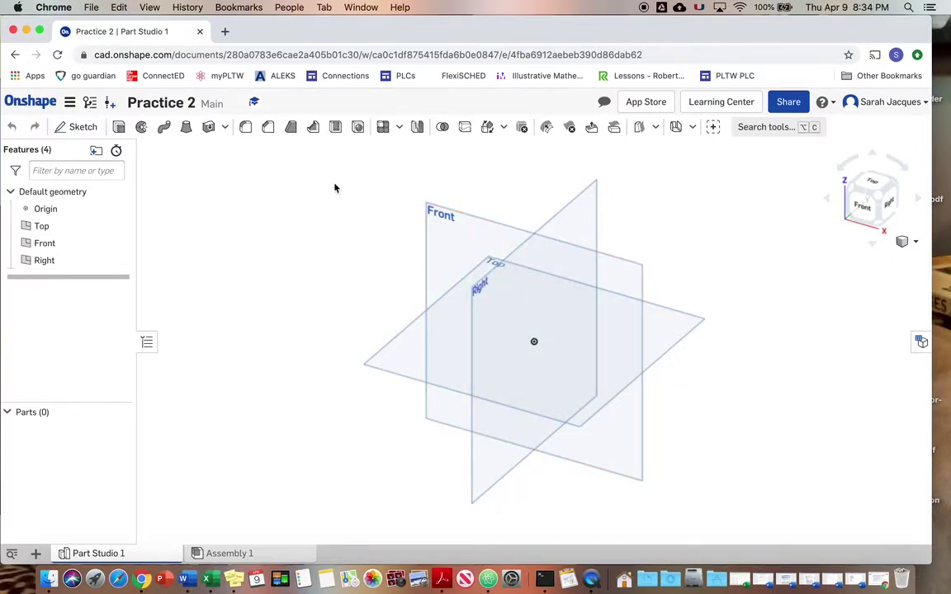
# Start a sketch on the Front plane and draw a corner rectangle about 1.96 in wide beyond the plane's upper-left corner.
pyautogui.click(80, 129)
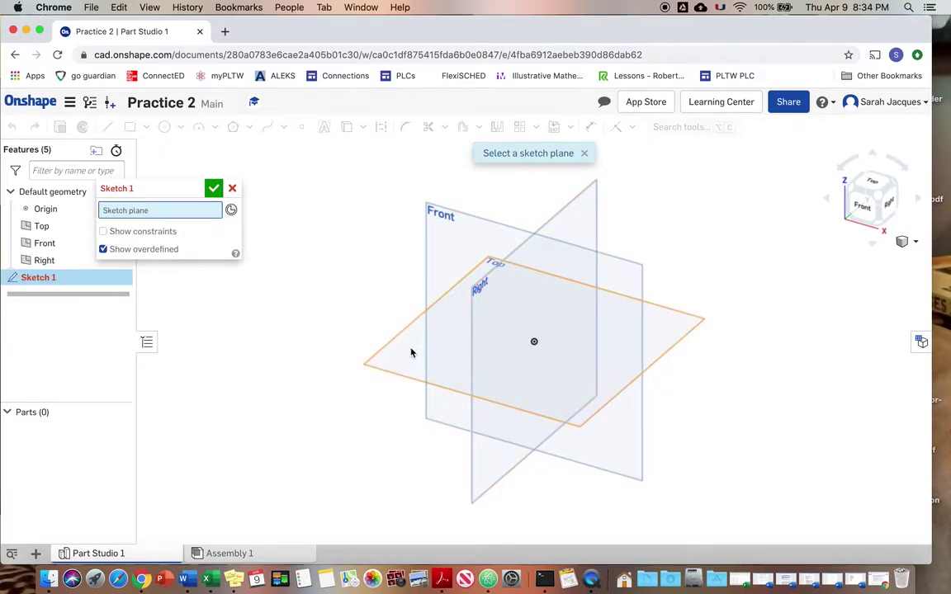
pyautogui.click(442, 226)
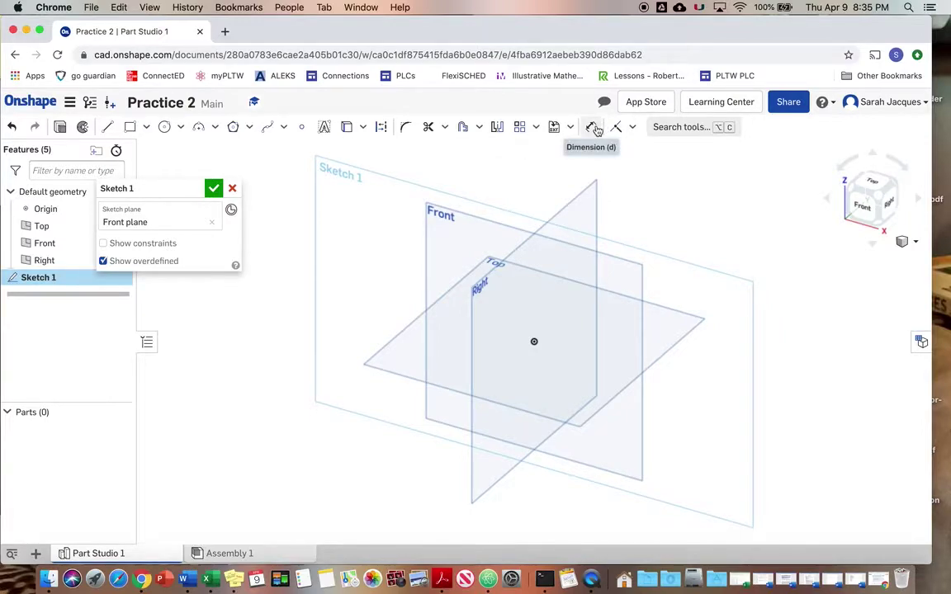
pyautogui.click(129, 129)
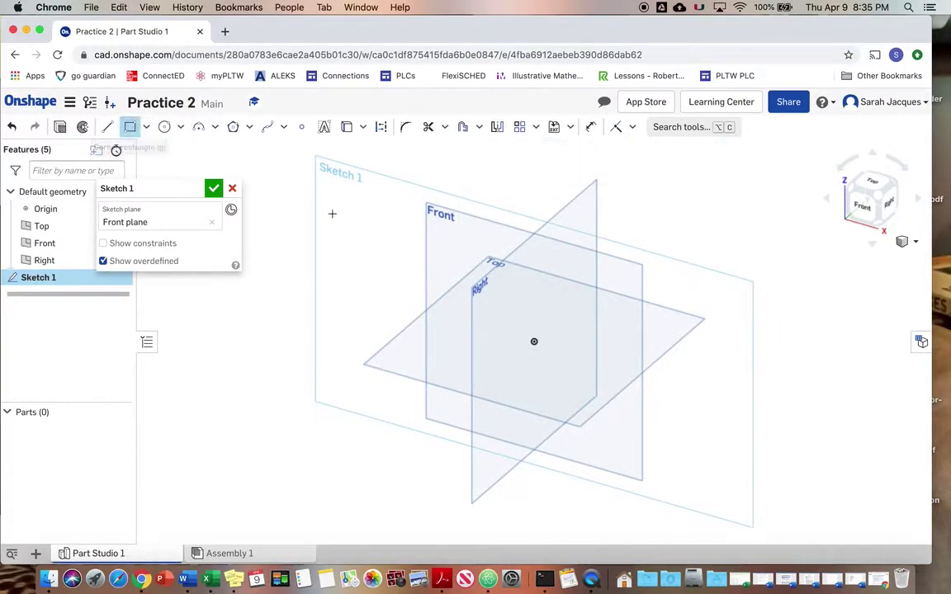
pyautogui.click(379, 236)
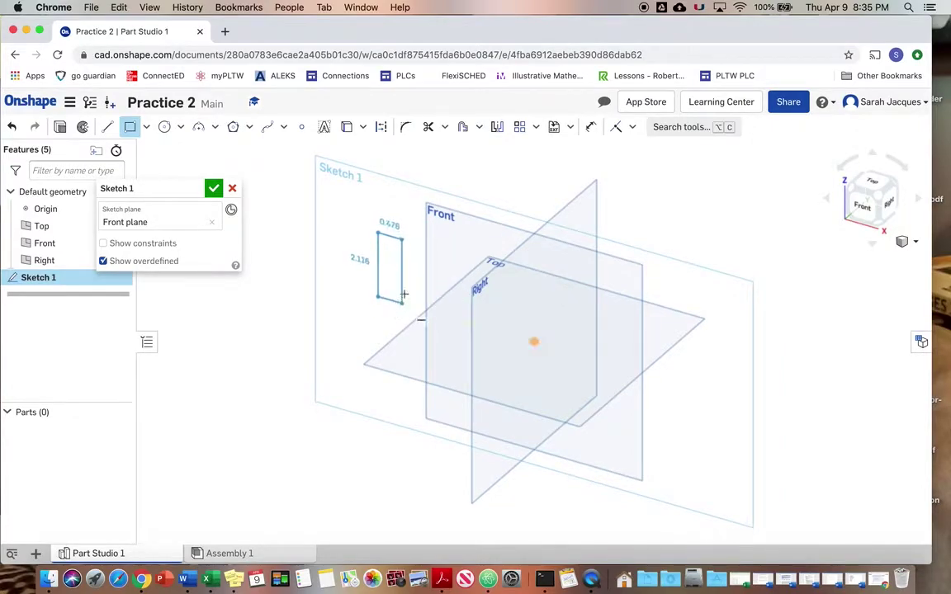
pyautogui.click(450, 285)
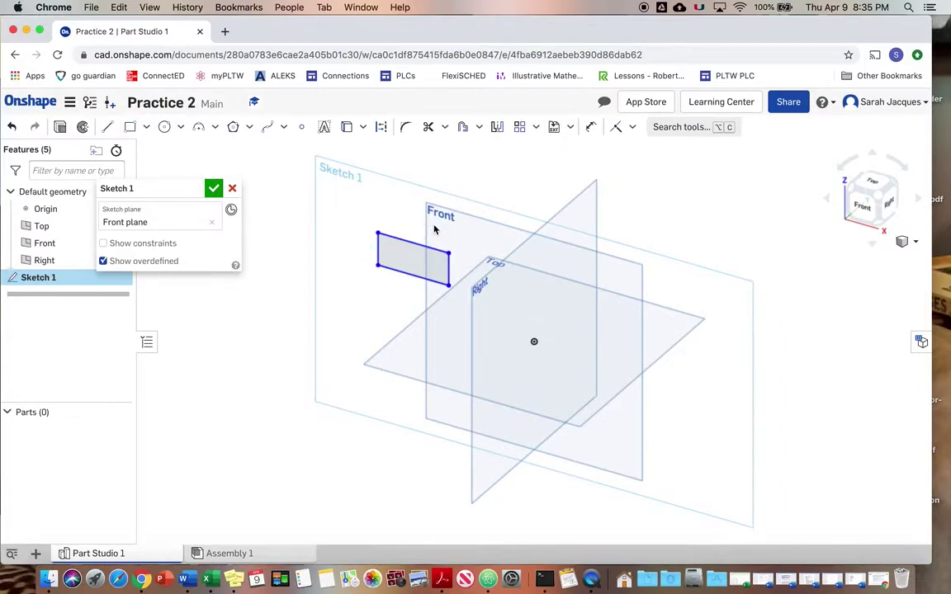
# Add a width dimension above the rectangle's top edge and try to set it to 2 in.
pyautogui.click(417, 244)
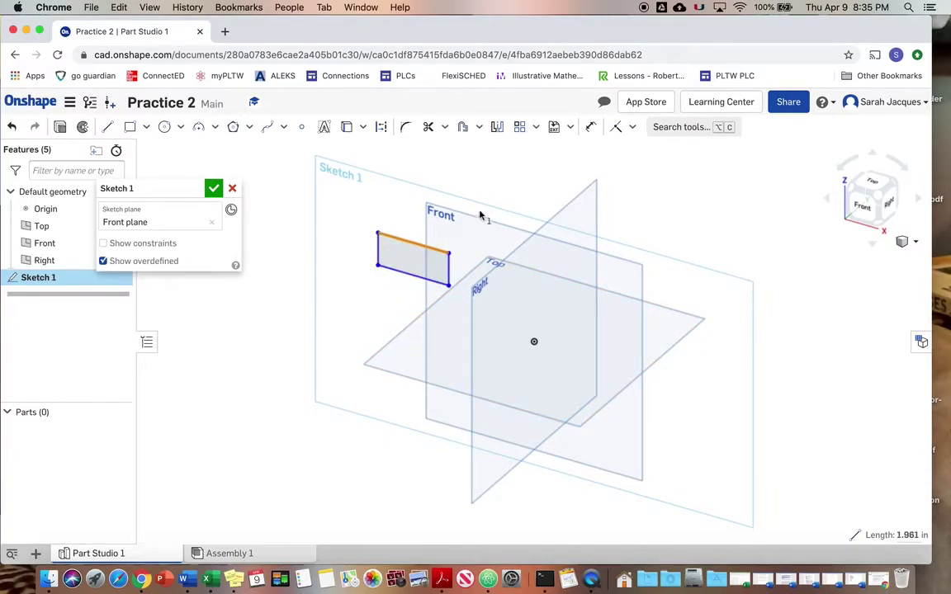
pyautogui.click(592, 129)
pyautogui.click(410, 242)
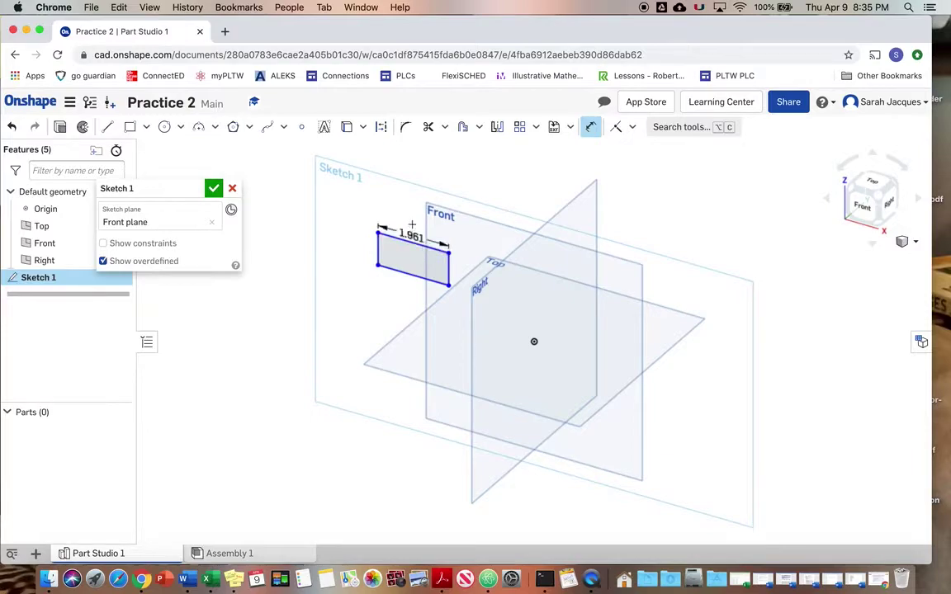
pyautogui.click(384, 216)
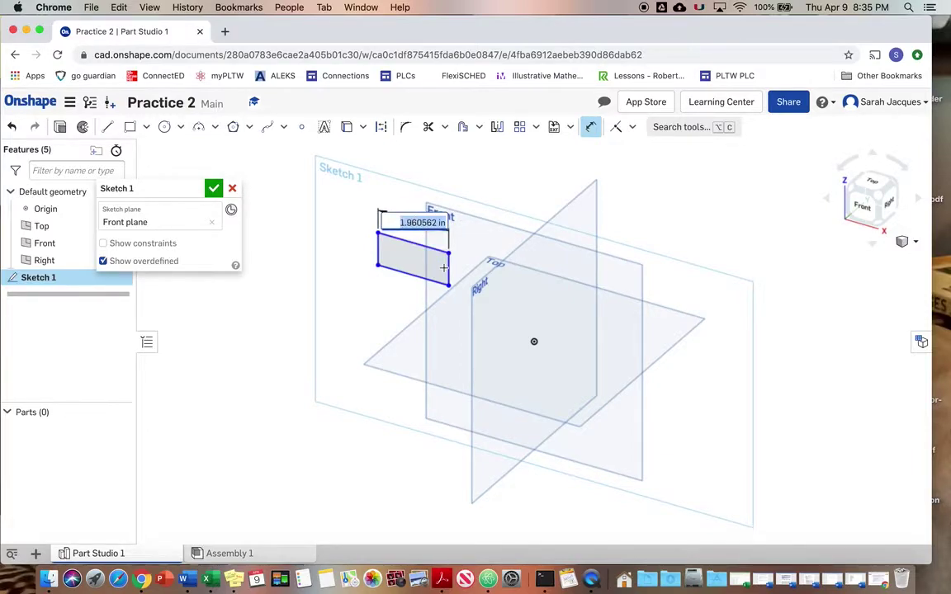
pyautogui.write('2')
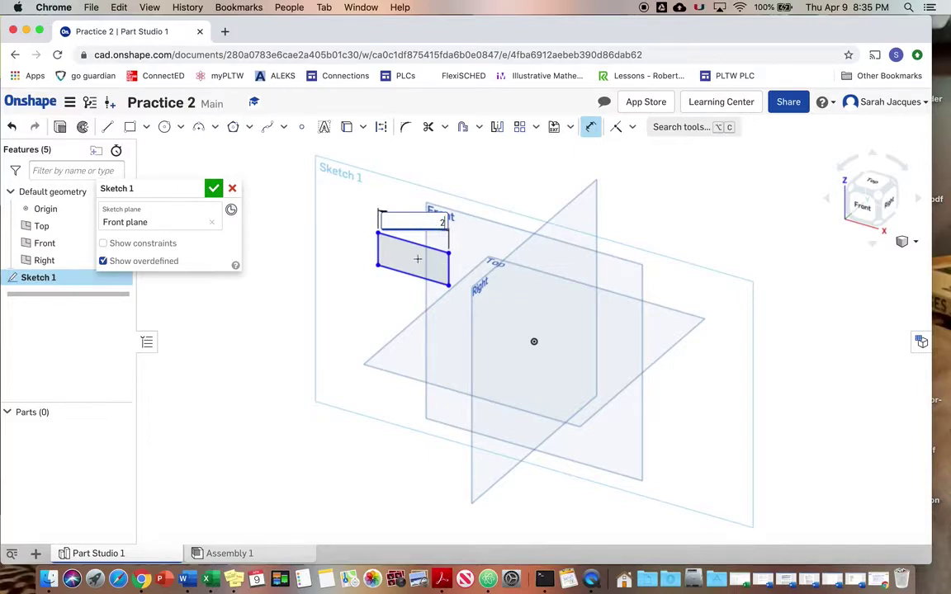
# Dimension the rectangle's left edge with a height of 1 in.
pyautogui.click(380, 253)
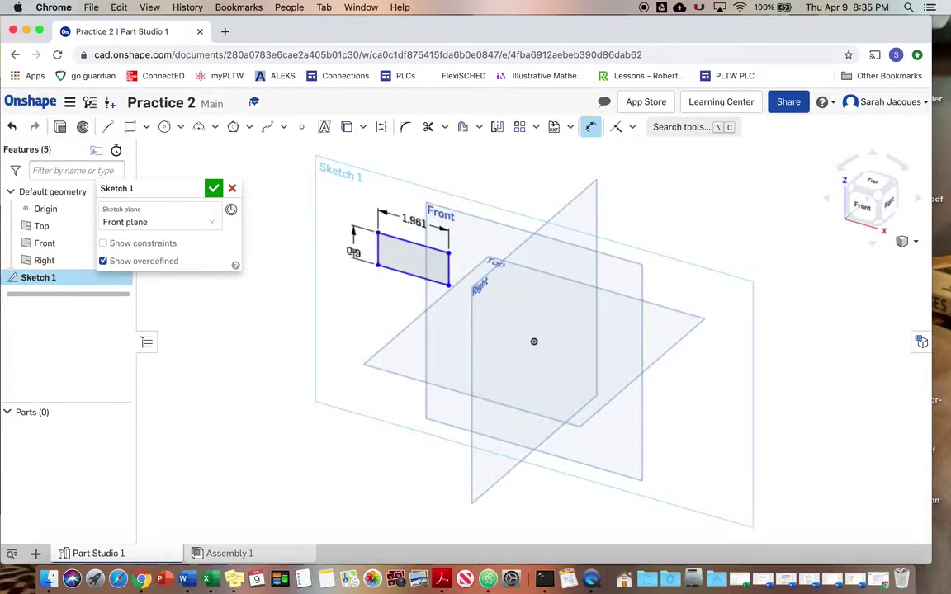
pyautogui.click(351, 247)
pyautogui.press('Return')
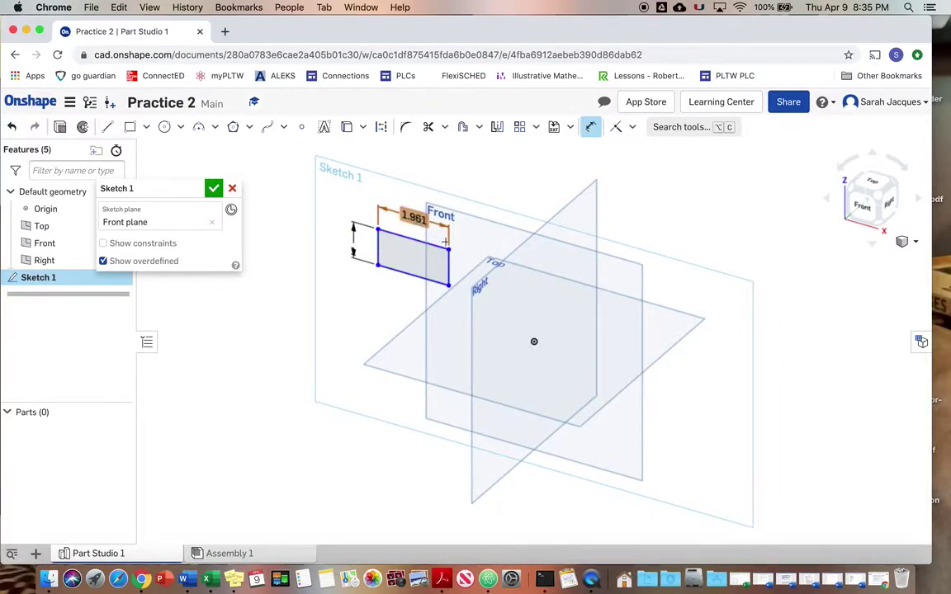
# Set the rectangle's width to 2 in, reposition the height dimension beside the left edge, and finish the sketch.
pyautogui.doubleClick(419, 218)
pyautogui.write('2')
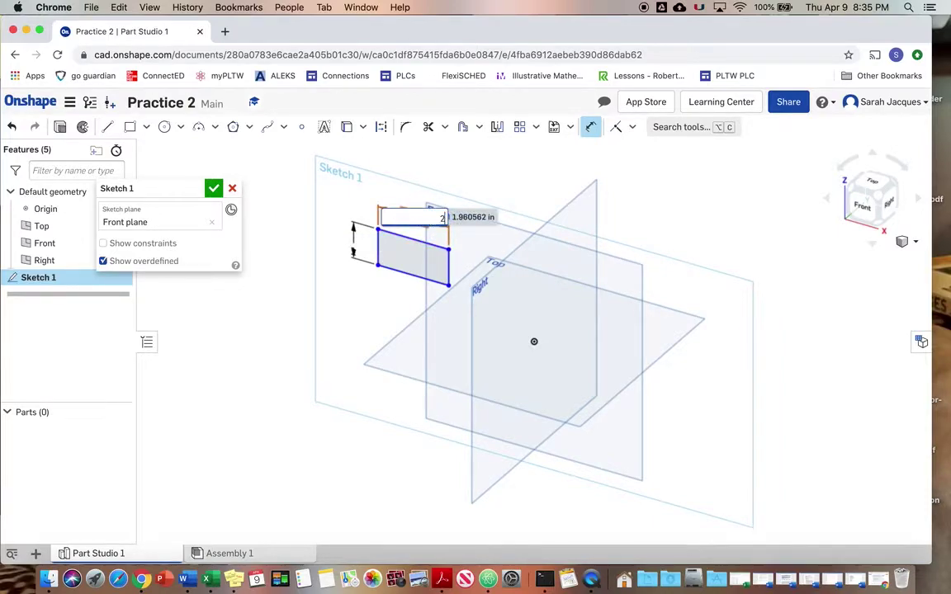
pyautogui.press('Return')
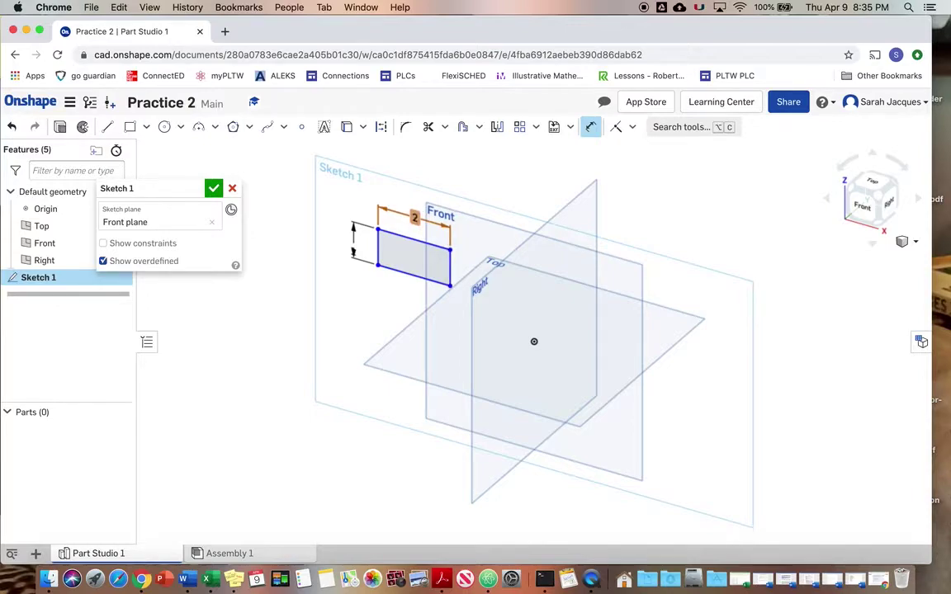
pyautogui.press('Escape')
pyautogui.moveTo(354, 252); pyautogui.dragTo(351, 242)
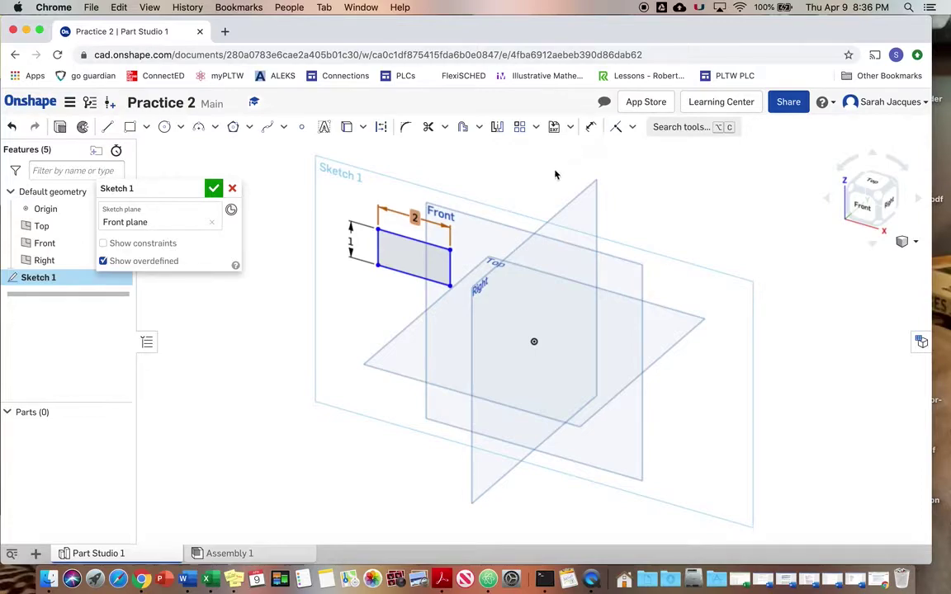
pyautogui.click(214, 191)
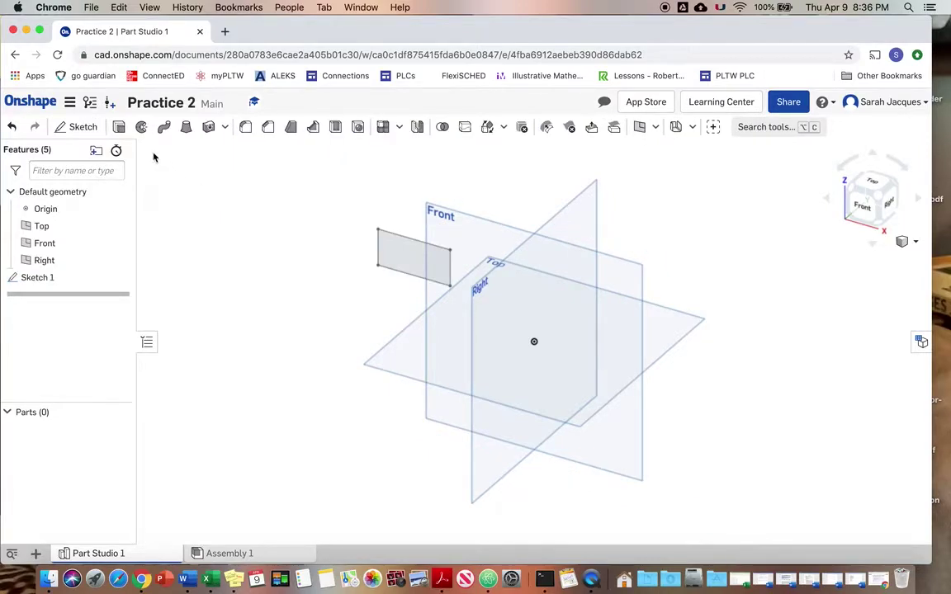
# Extrude the rectangle as a new solid with a blind depth of 3 in.
pyautogui.click(118, 126)
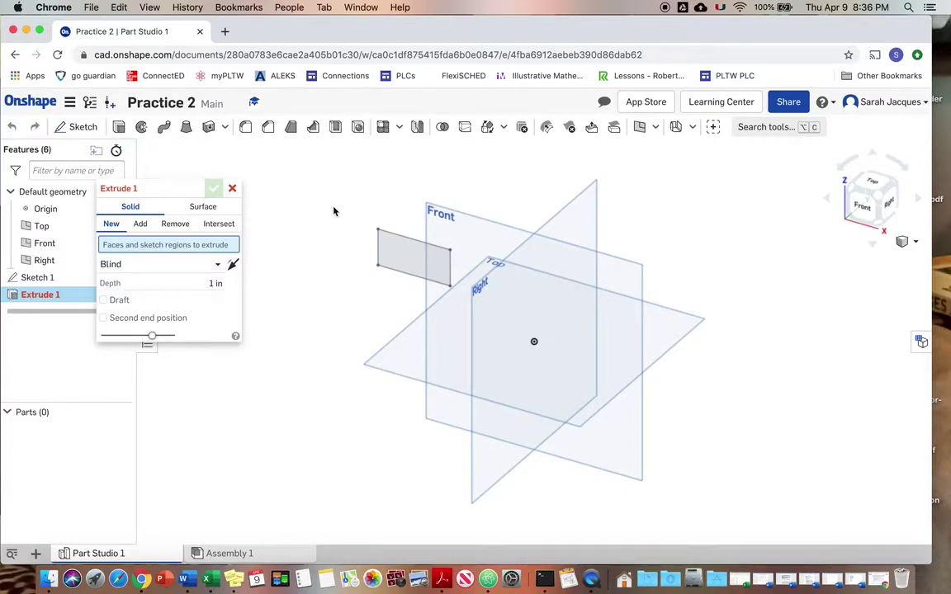
pyautogui.click(399, 249)
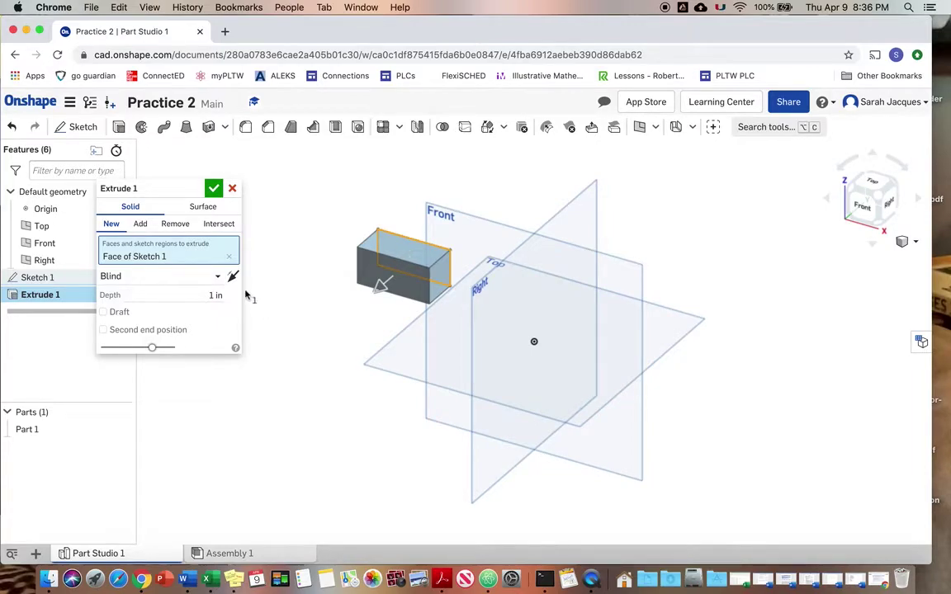
pyautogui.click(219, 275)
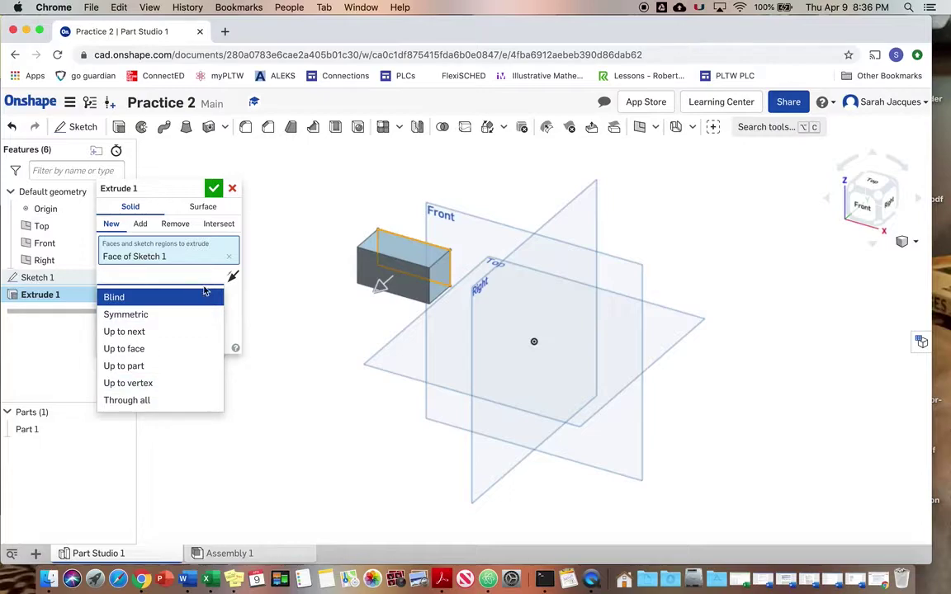
pyautogui.click(241, 299)
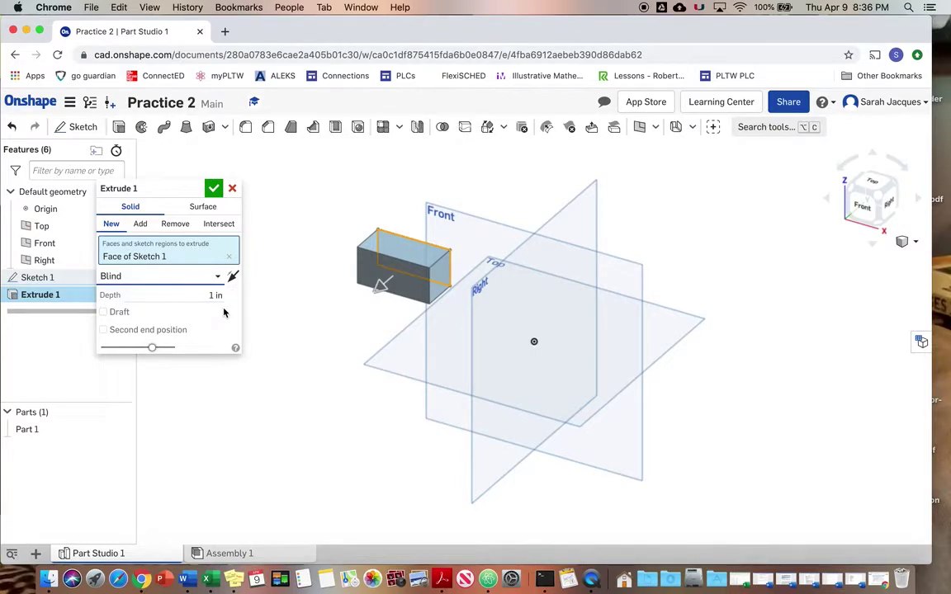
pyautogui.click(218, 299)
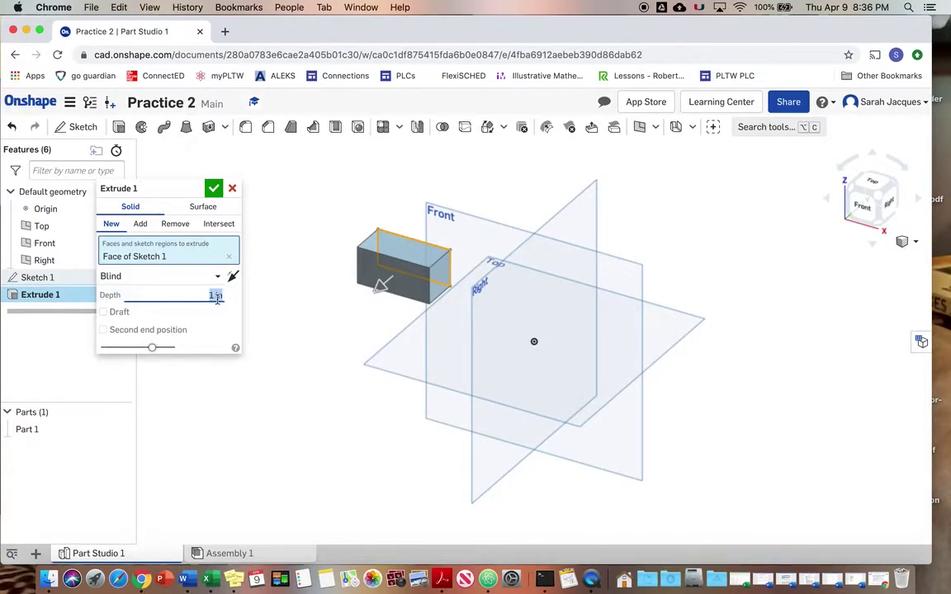
pyautogui.write('3')
pyautogui.press('Return')
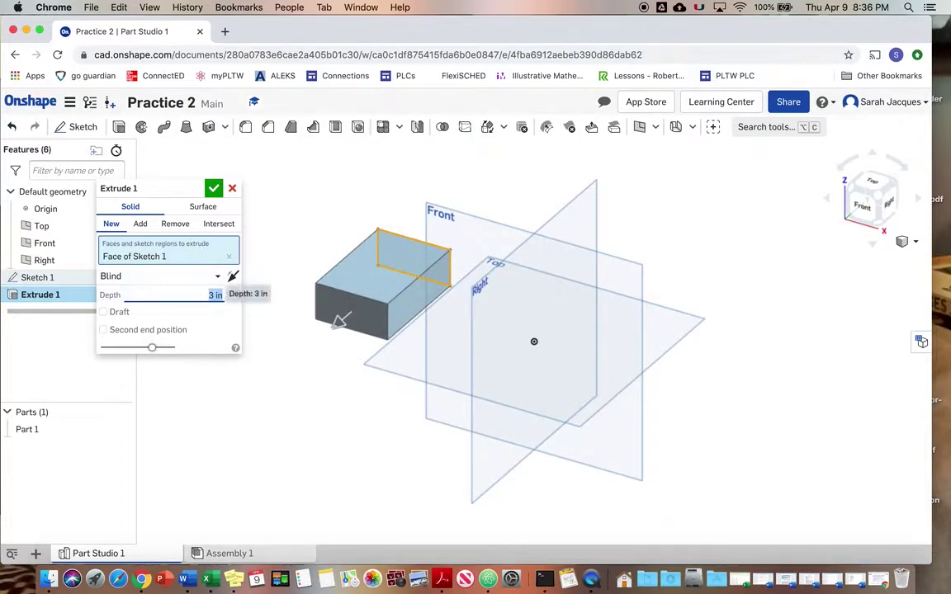
pyautogui.click(214, 190)
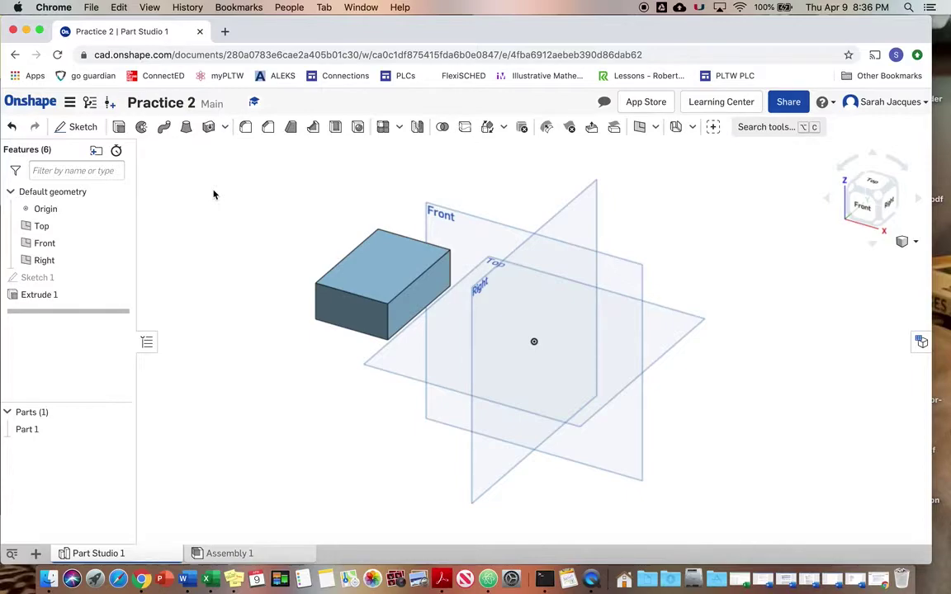
# Start a new sketch on the block's top face, with the model in isometric view.
pyautogui.click(83, 126)
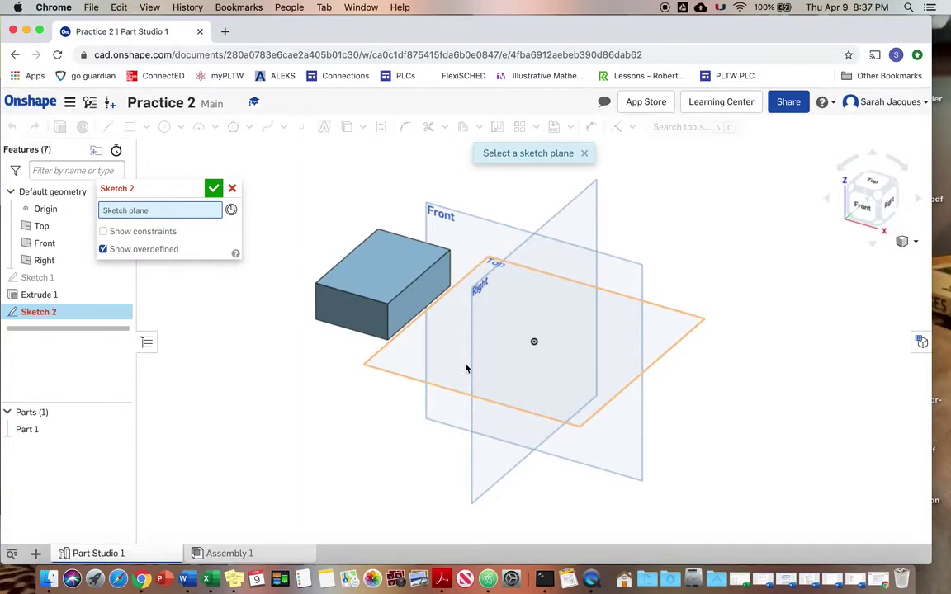
pyautogui.click(877, 227)
pyautogui.click(859, 208)
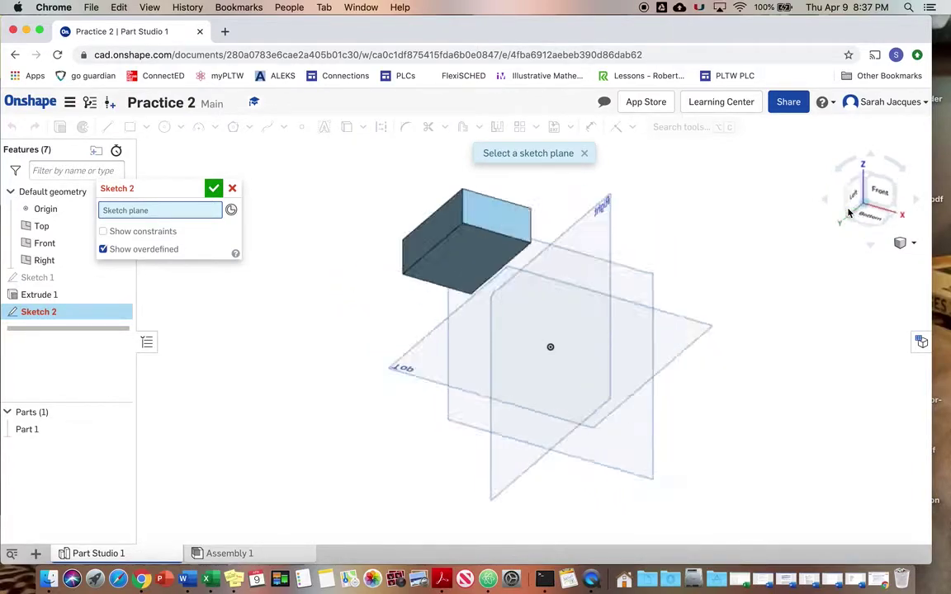
pyautogui.click(877, 183)
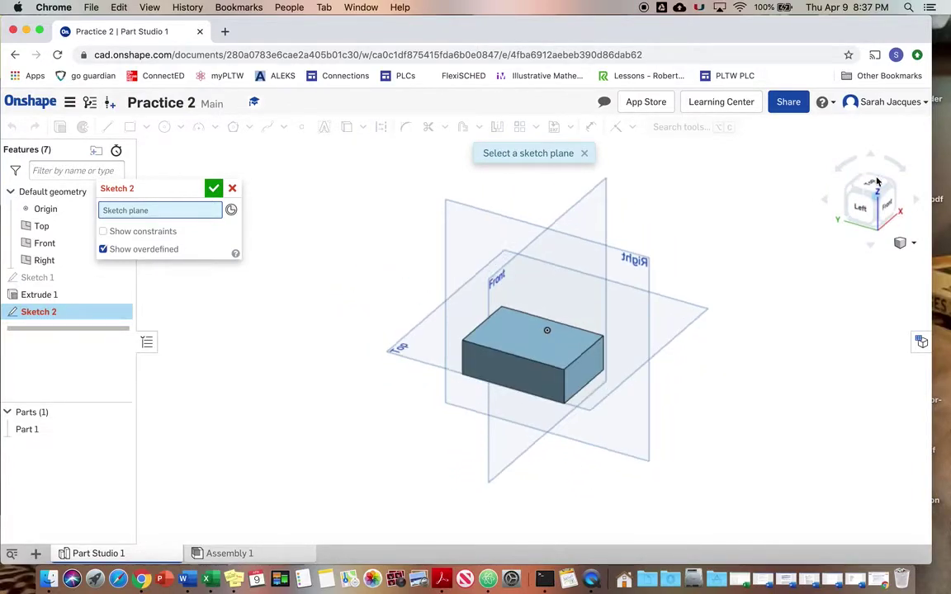
pyautogui.click(854, 191)
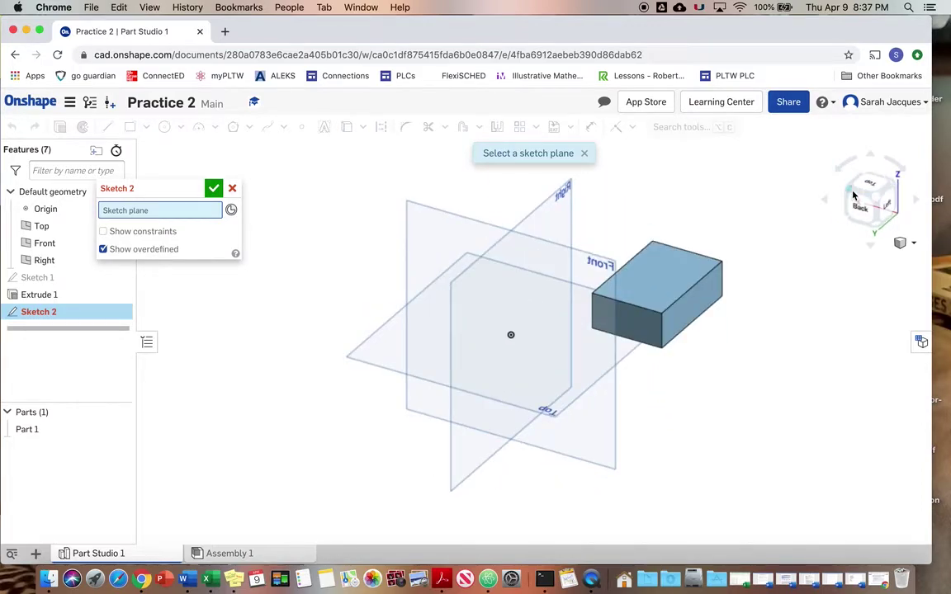
pyautogui.click(913, 243)
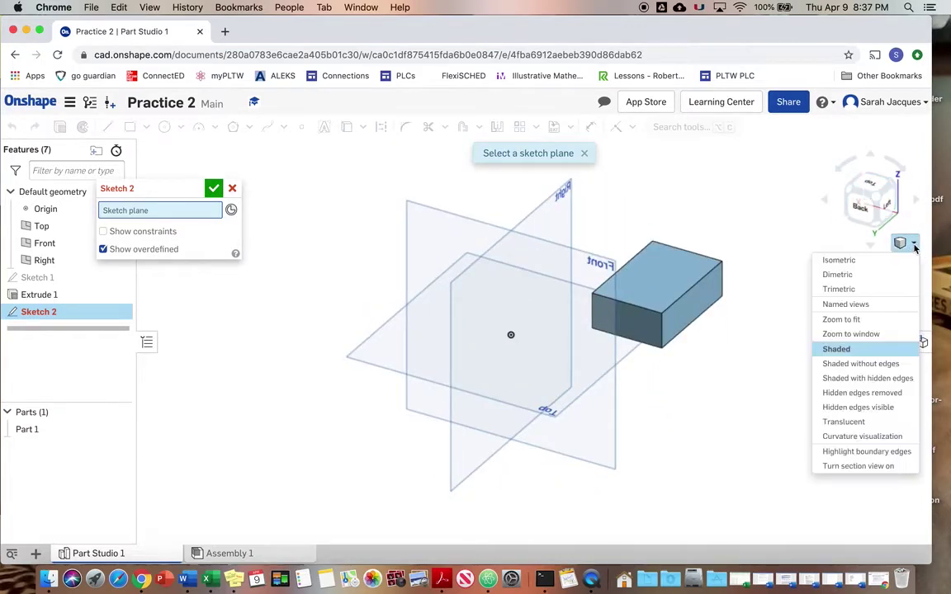
pyautogui.click(866, 261)
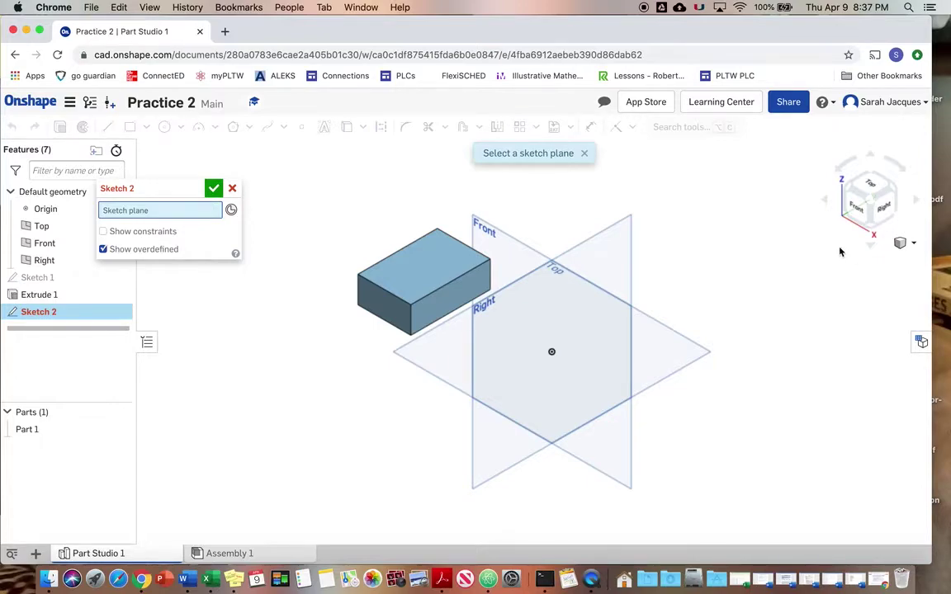
pyautogui.click(428, 264)
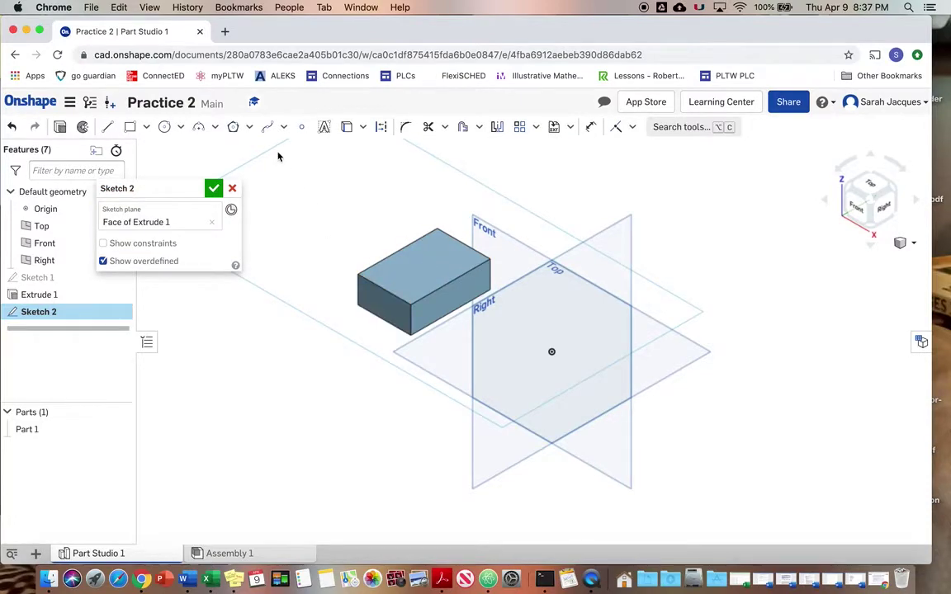
# Sketch a circle about 1.14 in in diameter near the middle of the block's top face.
pyautogui.click(165, 127)
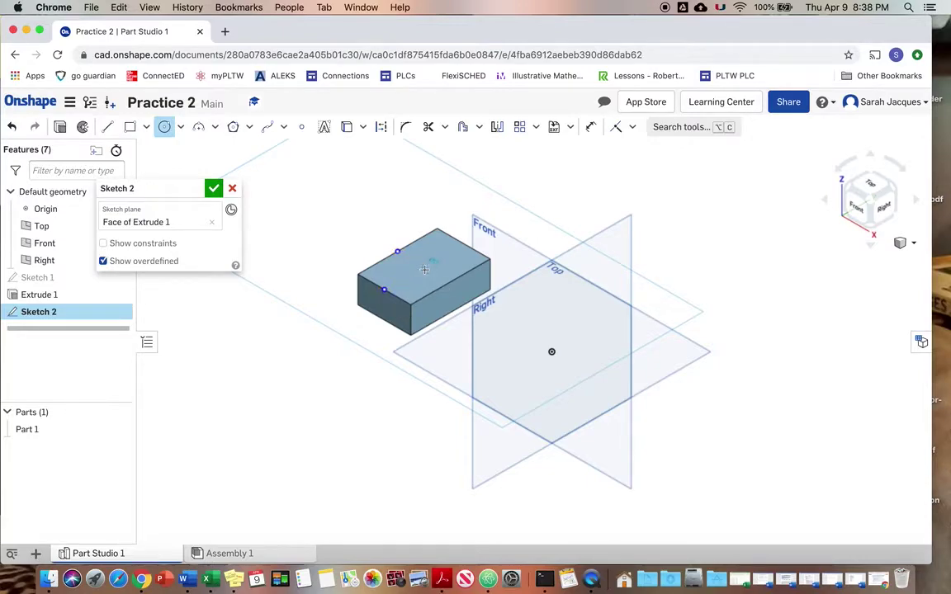
pyautogui.click(430, 274)
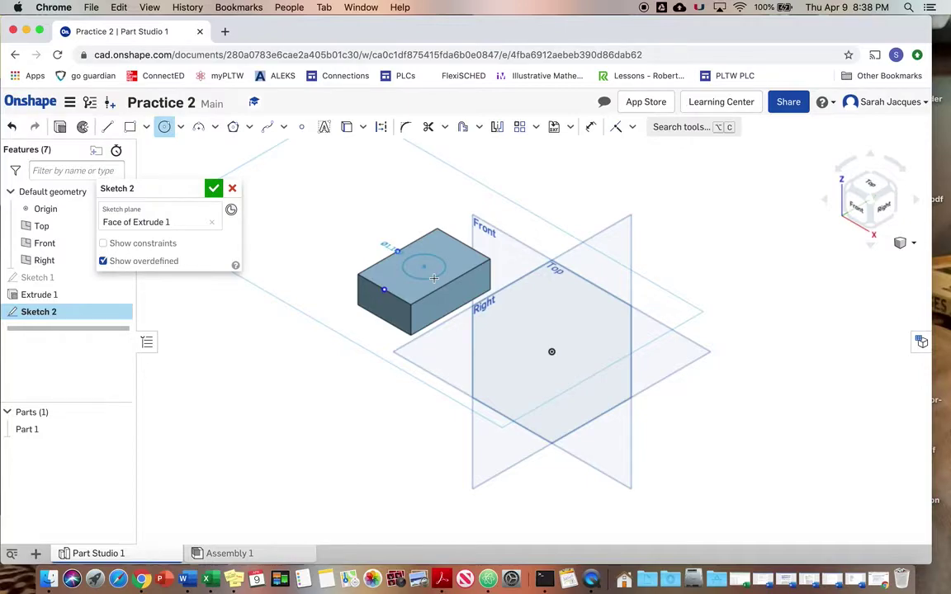
pyautogui.click(433, 278)
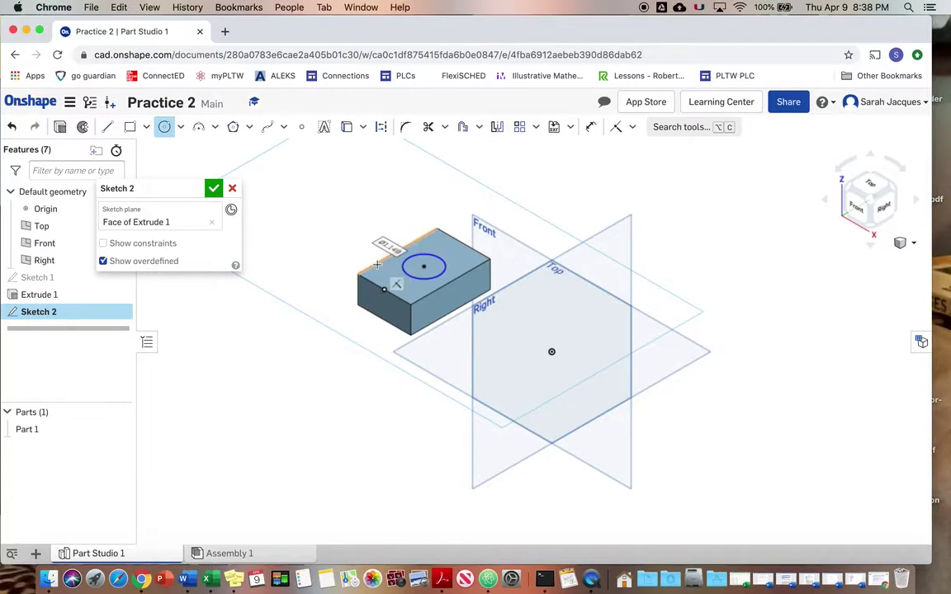
pyautogui.press('Escape')
pyautogui.click(427, 217)
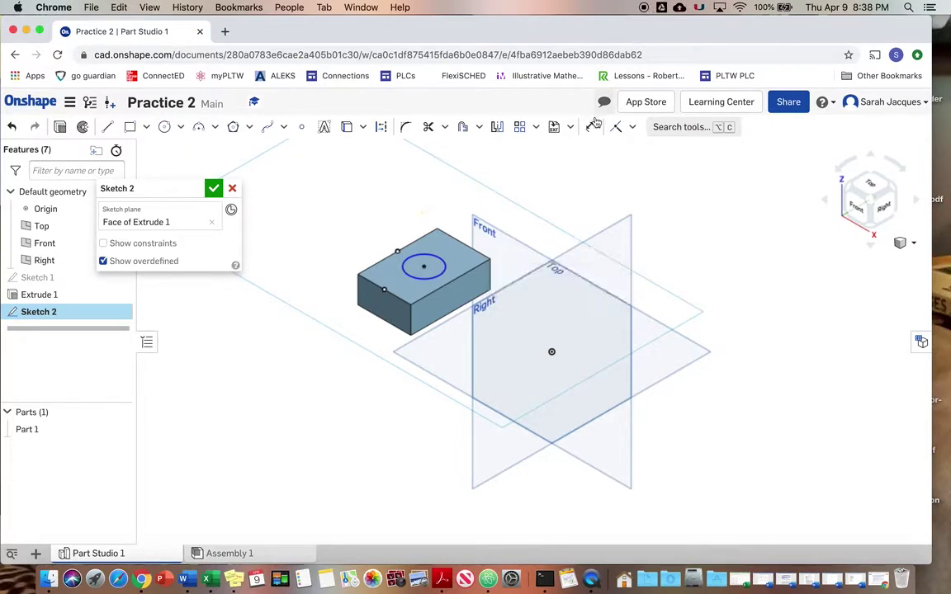
# Dimension the circle's diameter as 1.25 in and finish the sketch.
pyautogui.click(590, 129)
pyautogui.click(420, 270)
pyautogui.click(430, 270)
pyautogui.write('1.2')
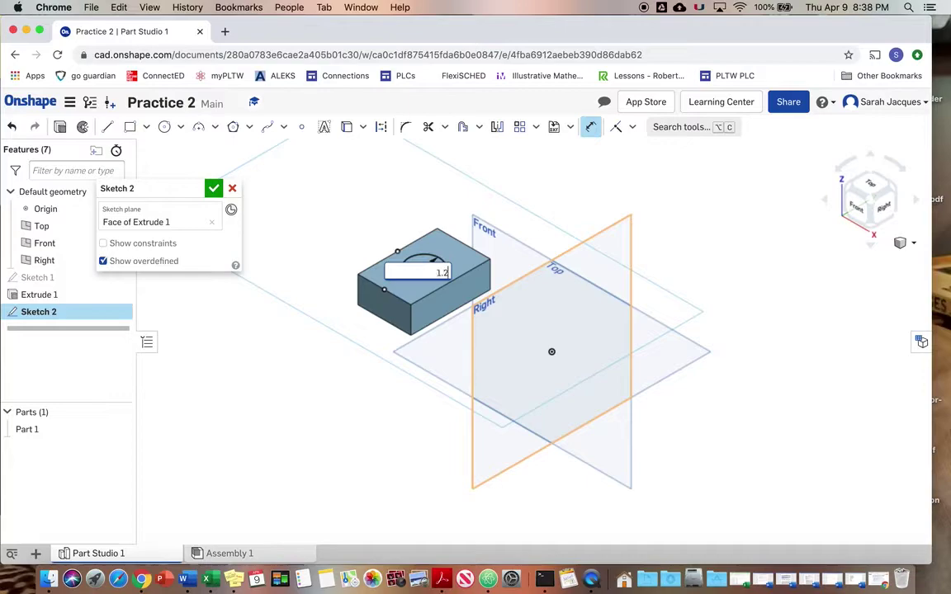
pyautogui.write('5')
pyautogui.press('Return')
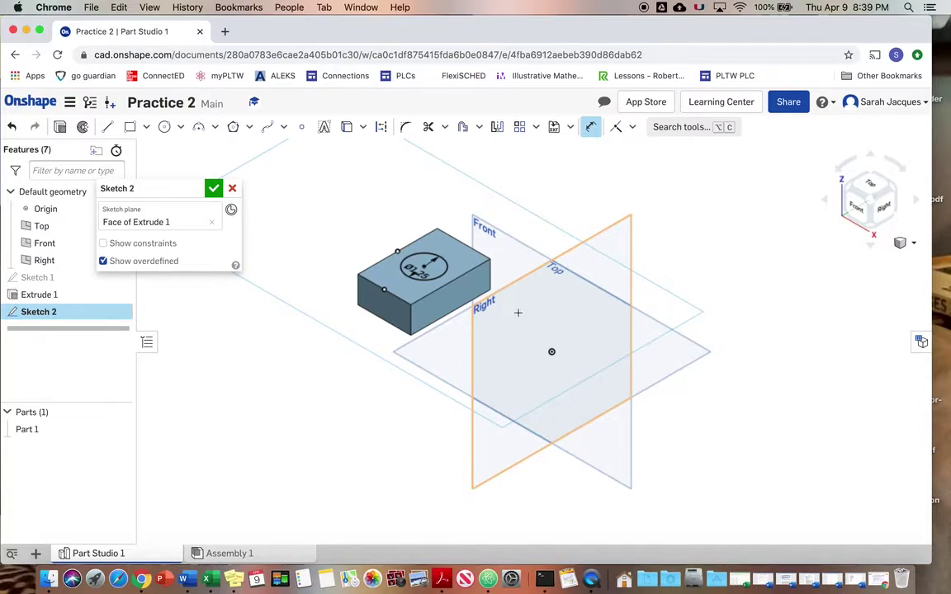
pyautogui.click(213, 189)
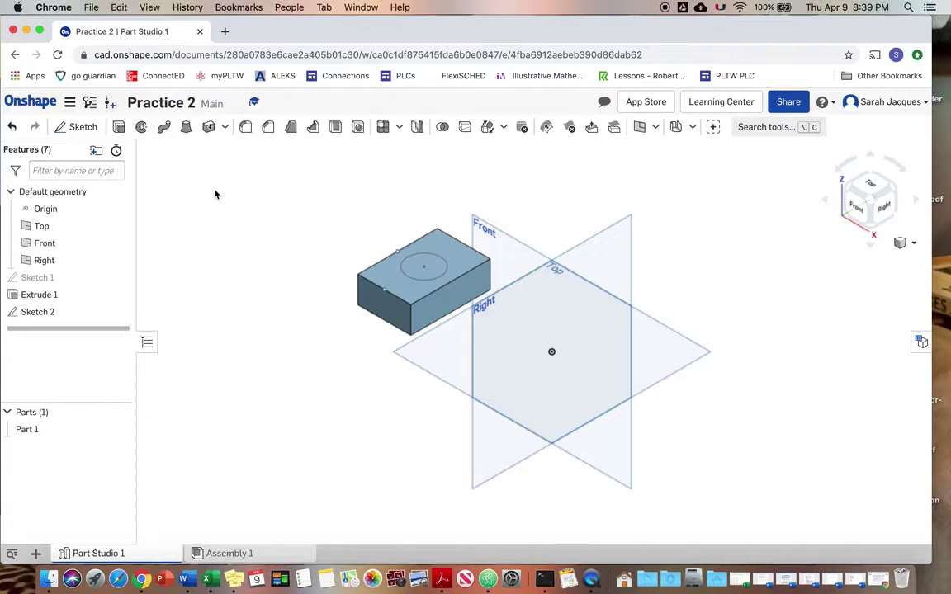
# Extrude the circle downward into the block as an Add operation with a blind depth of 0.5 in.
pyautogui.click(120, 128)
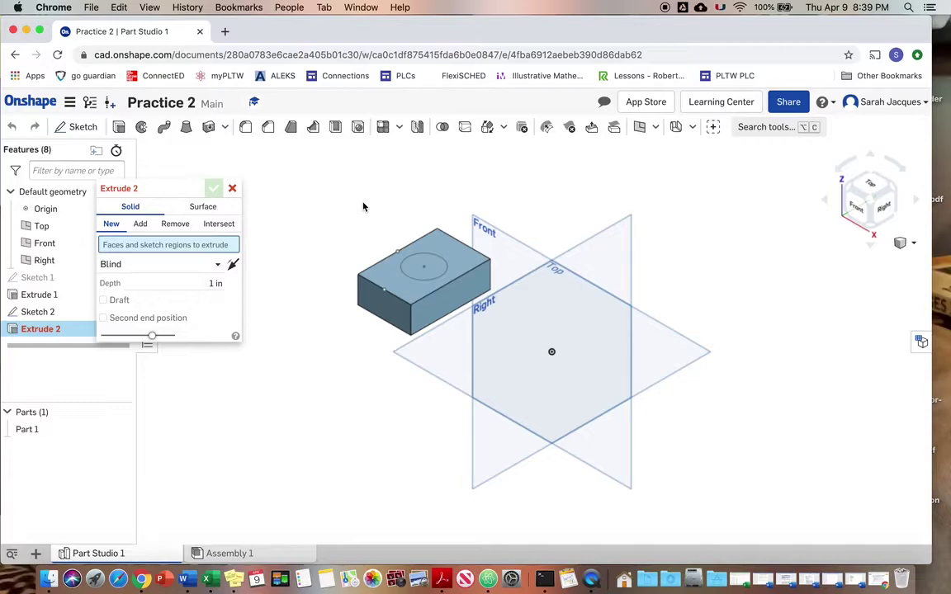
pyautogui.click(422, 271)
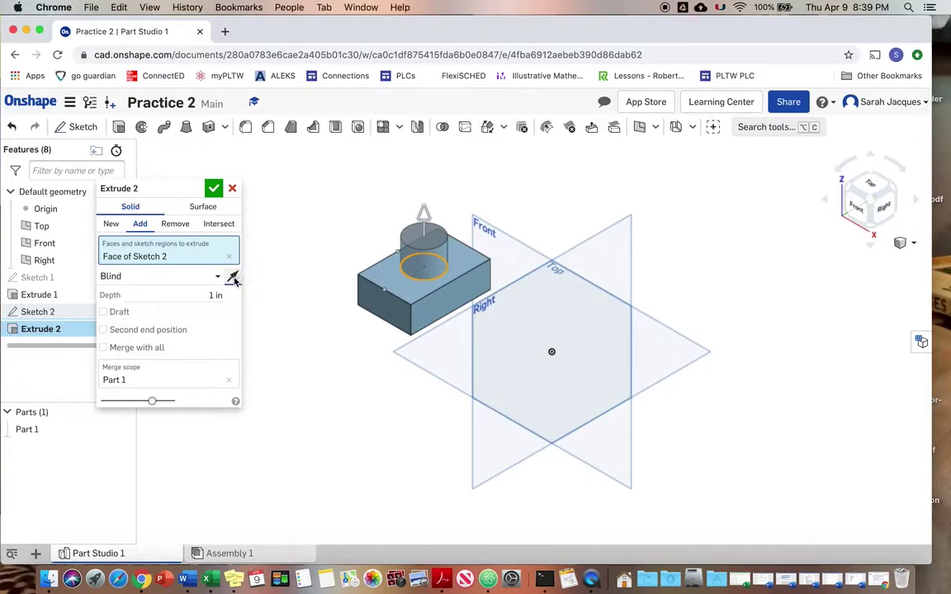
pyautogui.click(234, 277)
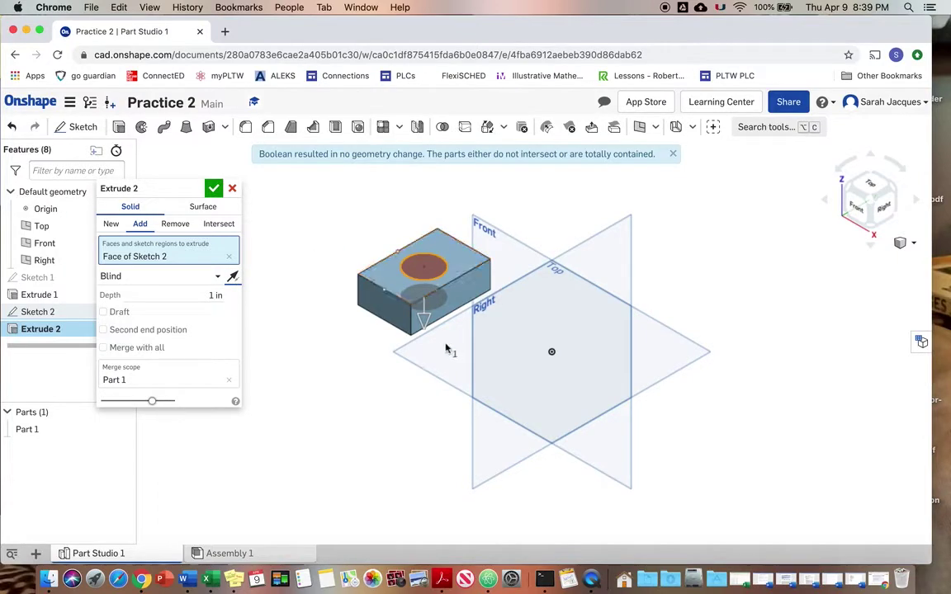
pyautogui.click(217, 278)
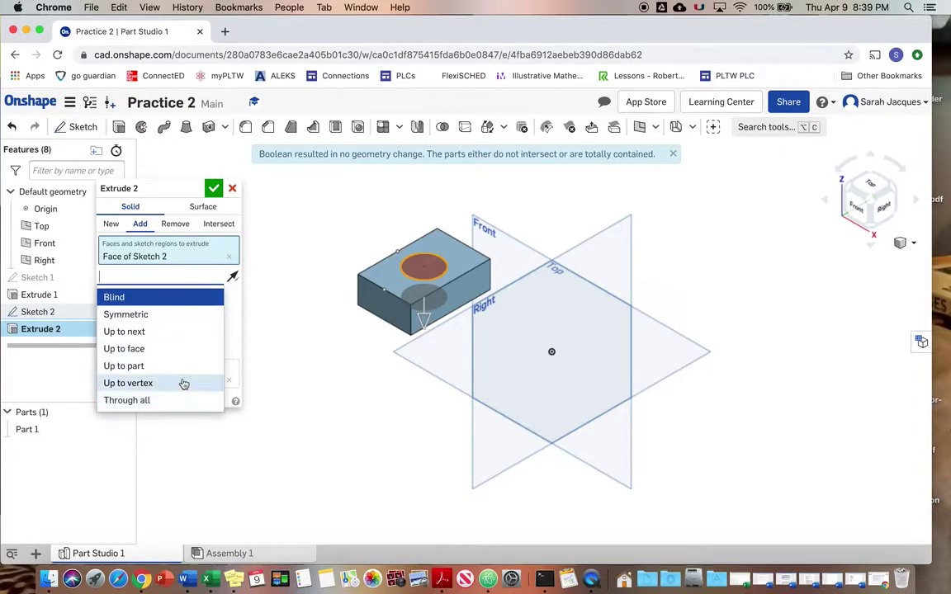
pyautogui.click(203, 297)
pyautogui.click(203, 294)
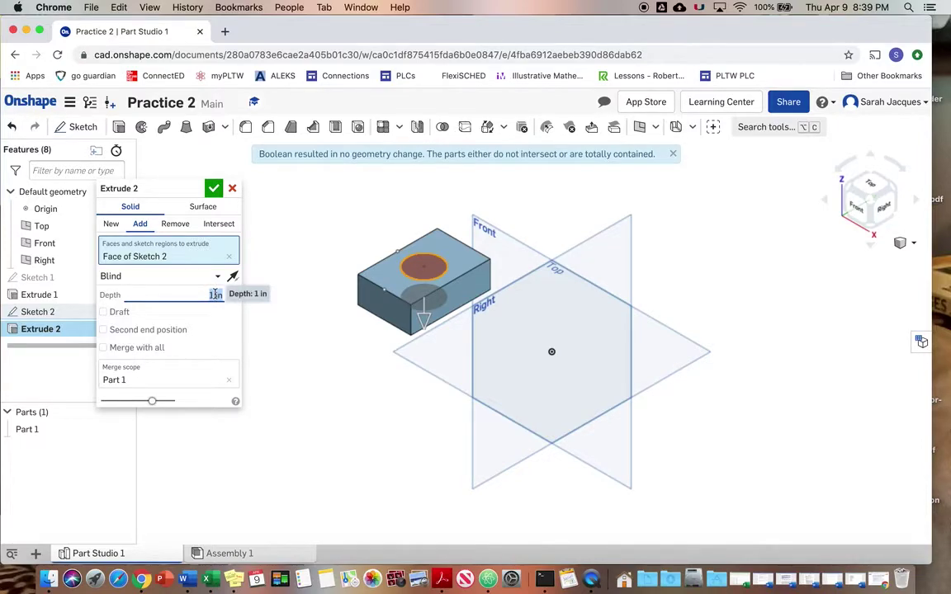
pyautogui.write('2')
pyautogui.press('BackSpace')
pyautogui.write('.5')
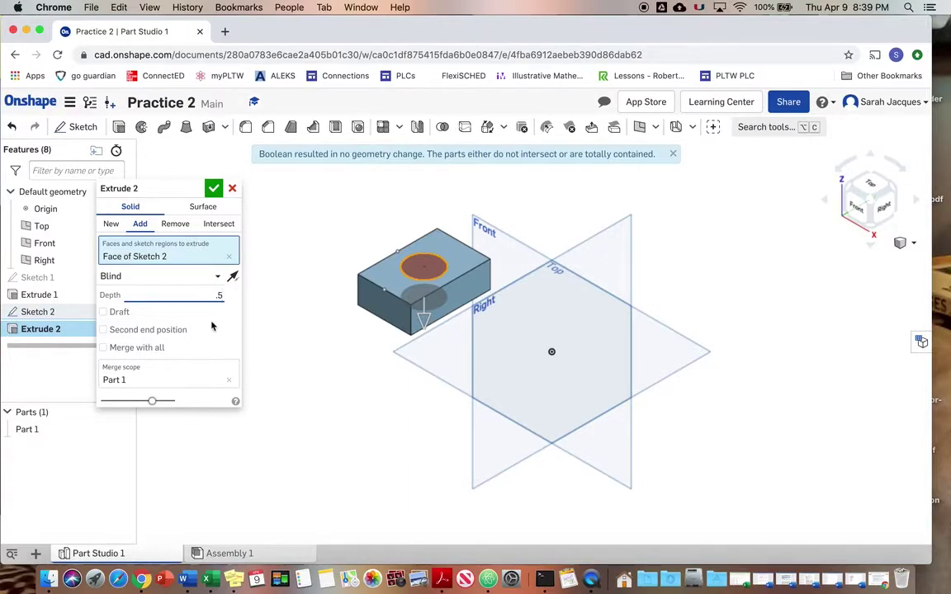
pyautogui.press('Return')
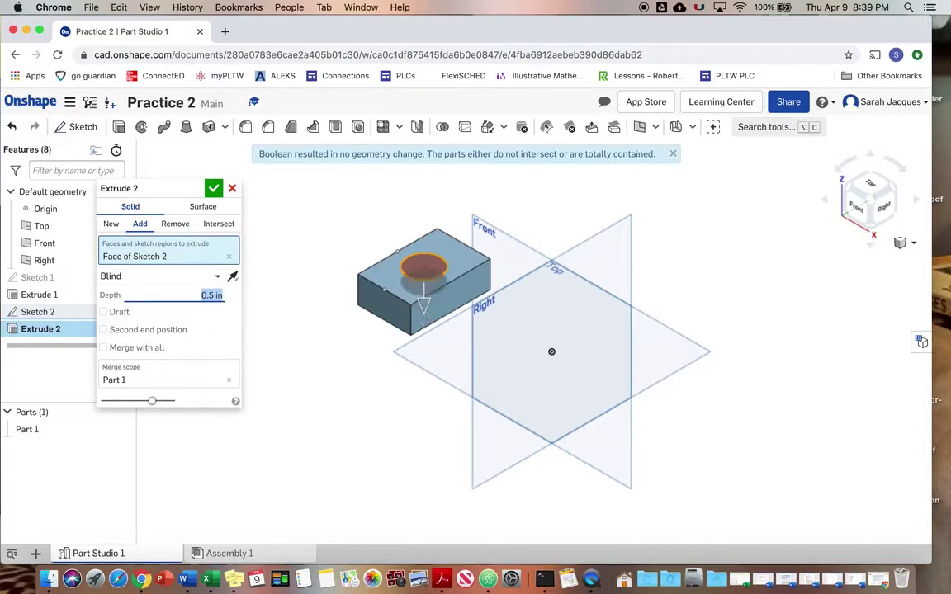
pyautogui.click(214, 190)
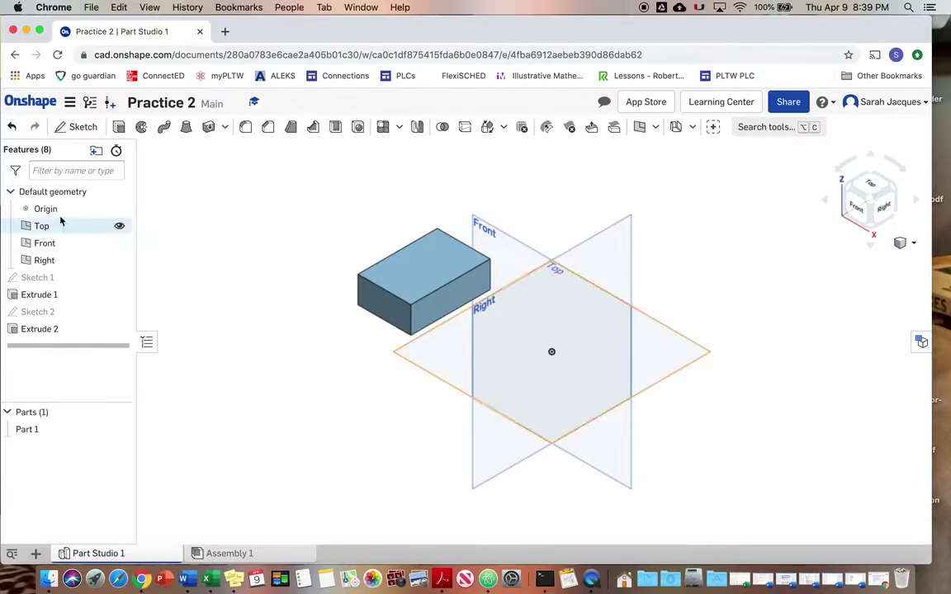
# Edit the circle's extrusion to use the Remove operation so it cuts into the block.
pyautogui.rightClick(54, 330)
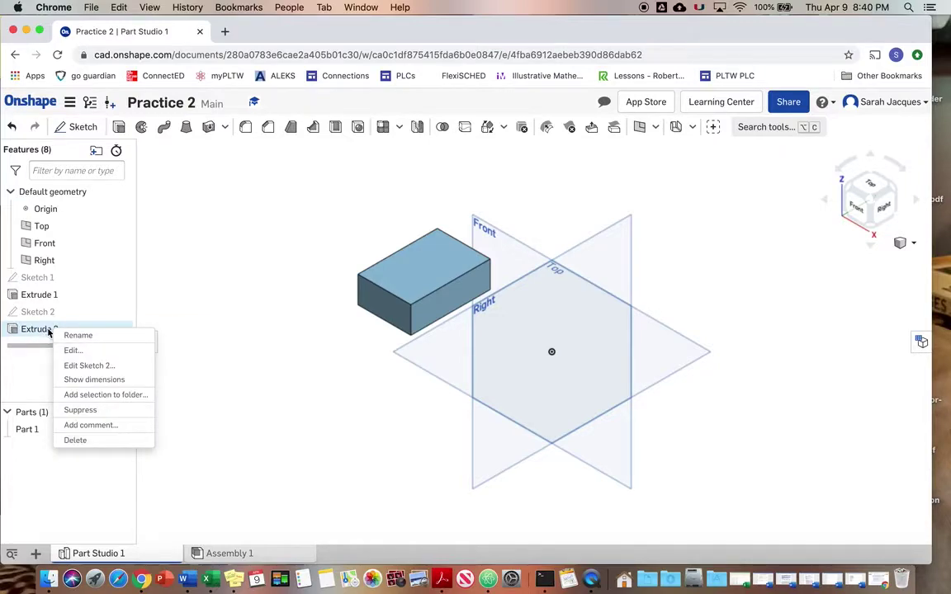
pyautogui.click(69, 352)
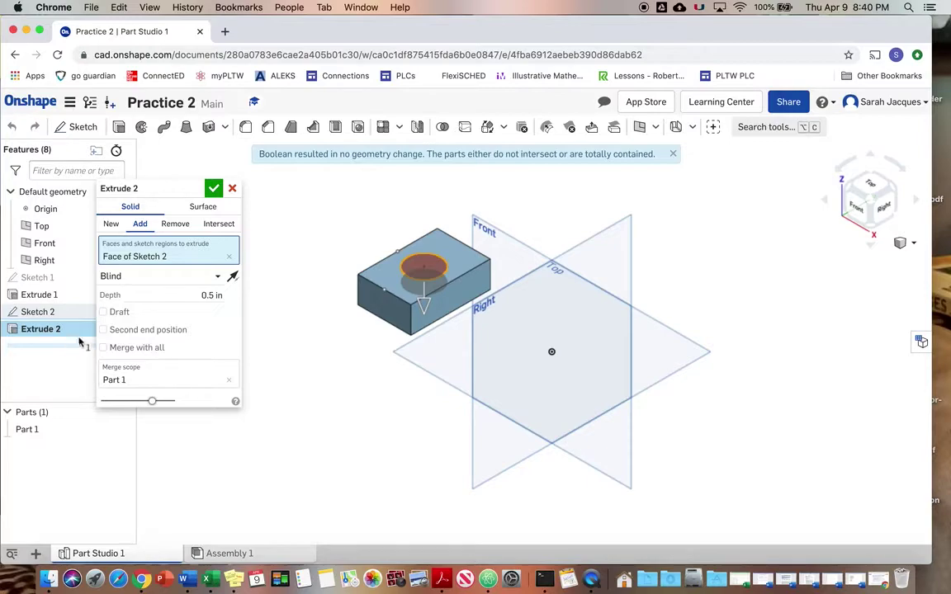
pyautogui.click(175, 226)
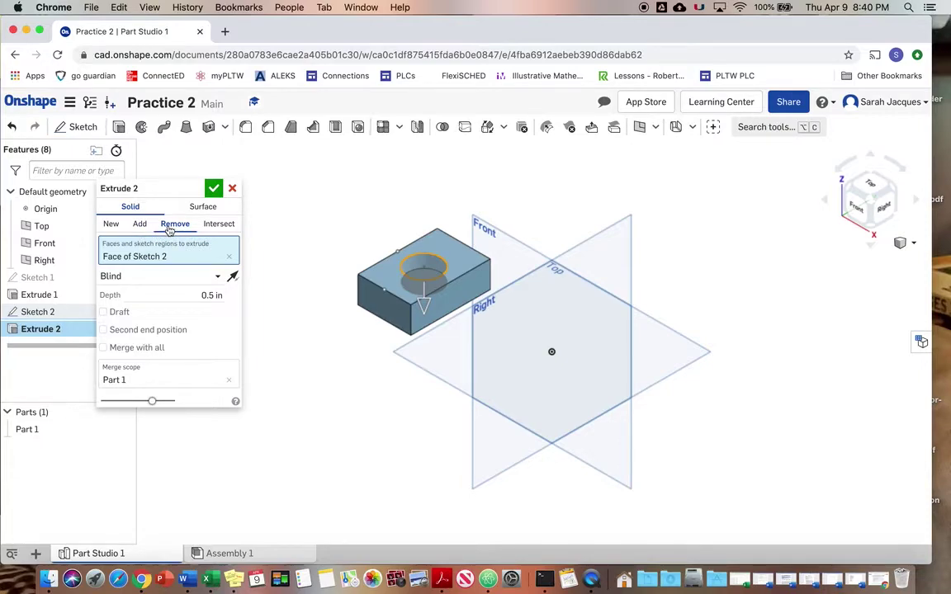
pyautogui.click(139, 224)
pyautogui.click(176, 224)
pyautogui.click(214, 188)
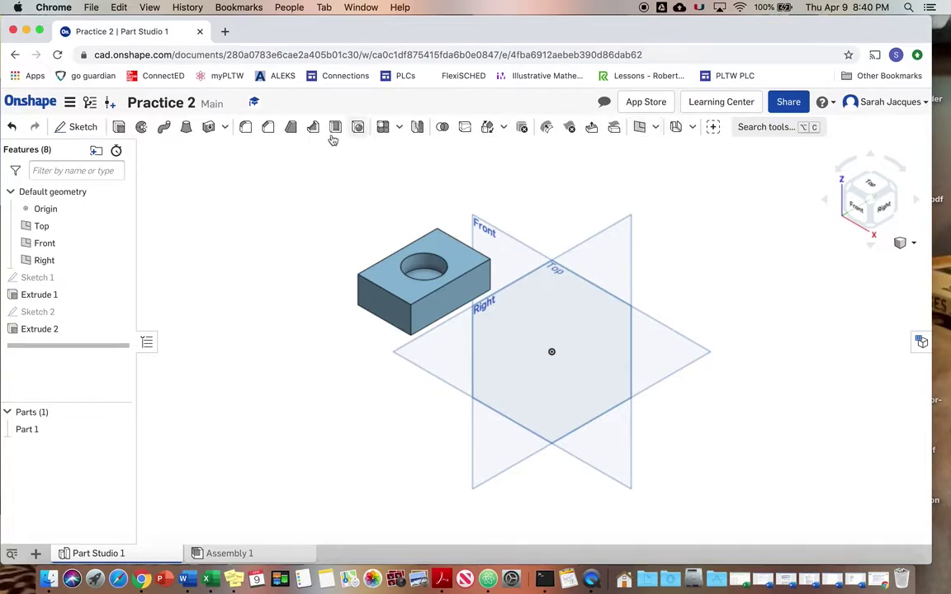
# Create an offset surface 1 in outward from the block's front face.
pyautogui.click(655, 128)
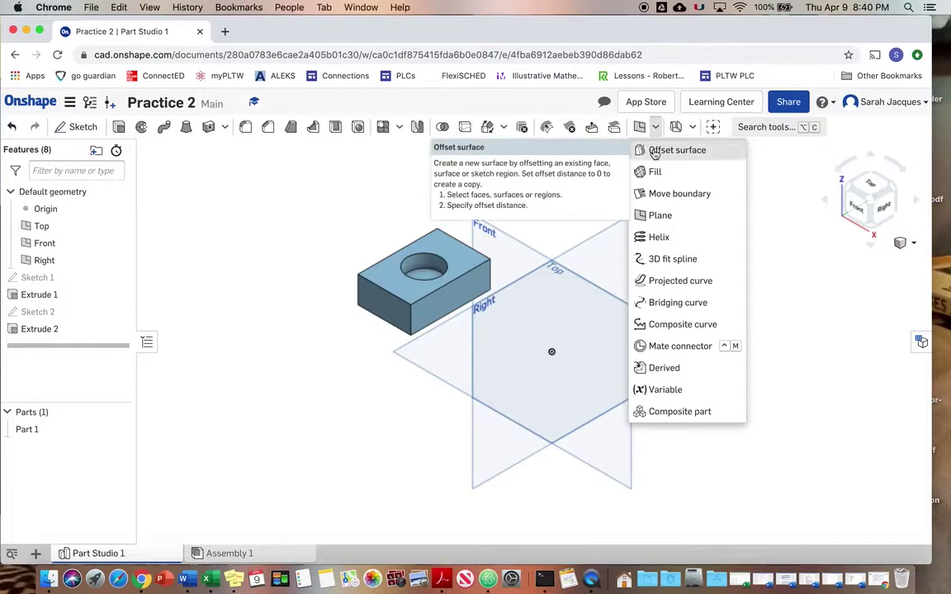
pyautogui.click(655, 151)
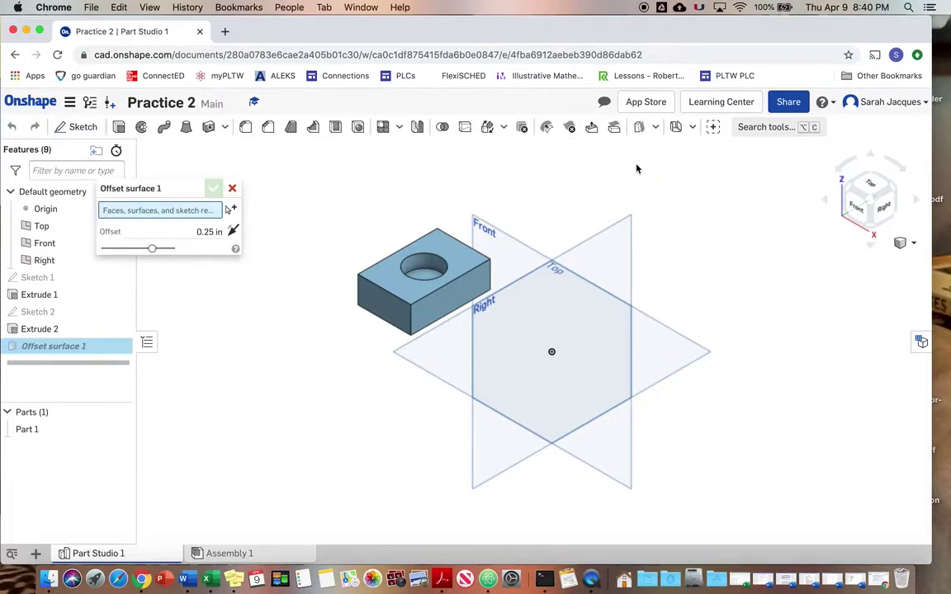
pyautogui.click(384, 314)
pyautogui.click(216, 244)
pyautogui.write('1')
pyautogui.press('Return')
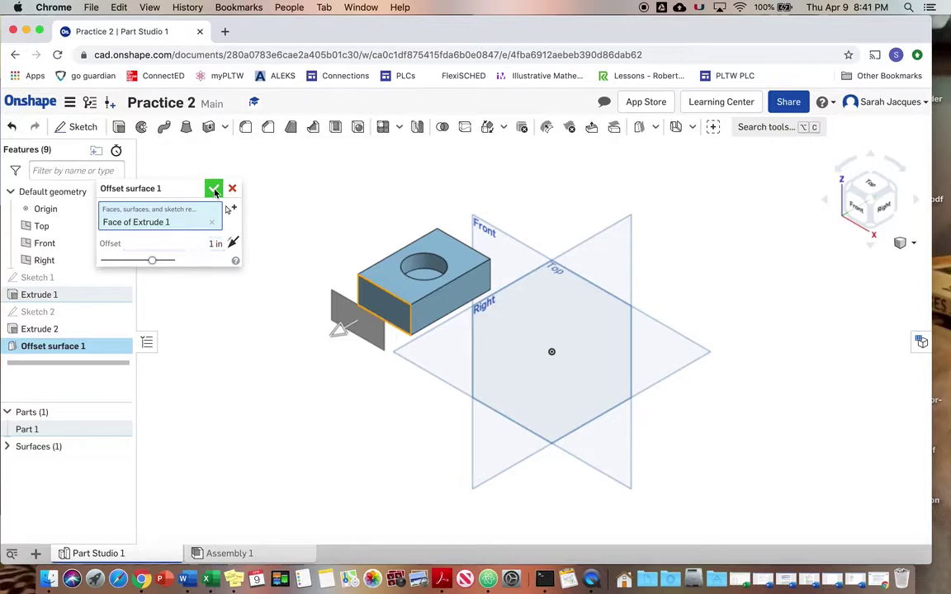
pyautogui.click(214, 190)
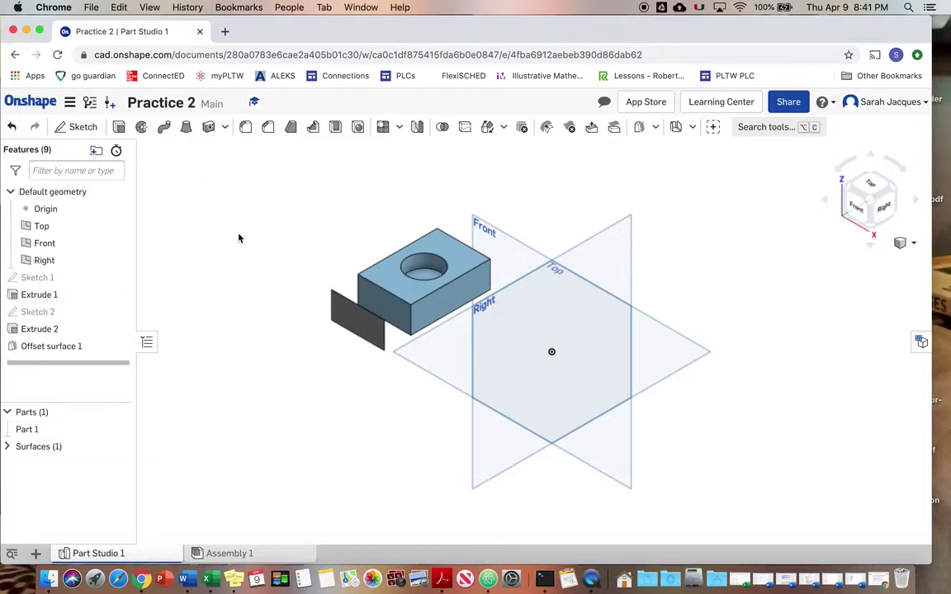
# Start a sketch on the offset surface and draw a corner rectangle about 1.17 in wide inside its outline.
pyautogui.click(82, 126)
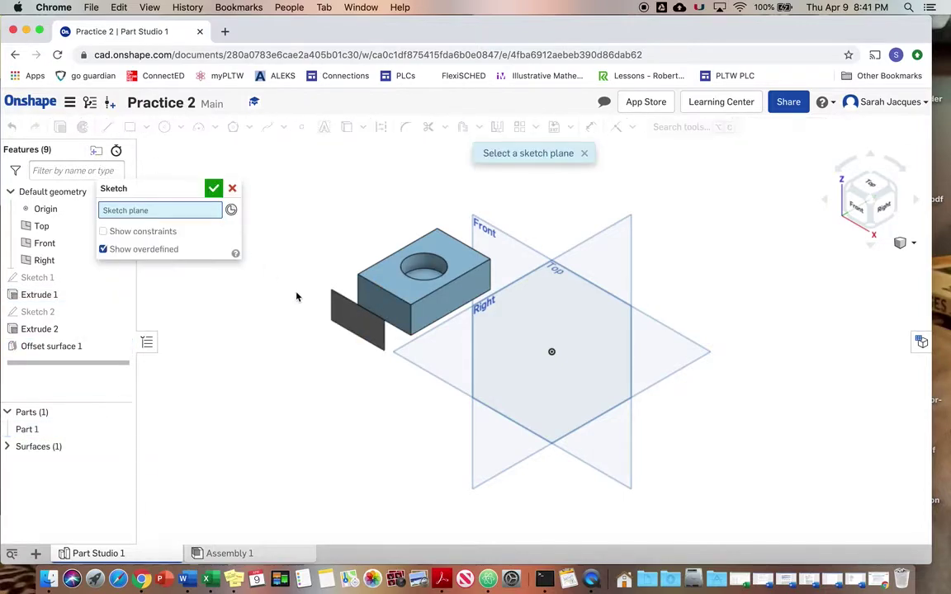
pyautogui.click(337, 307)
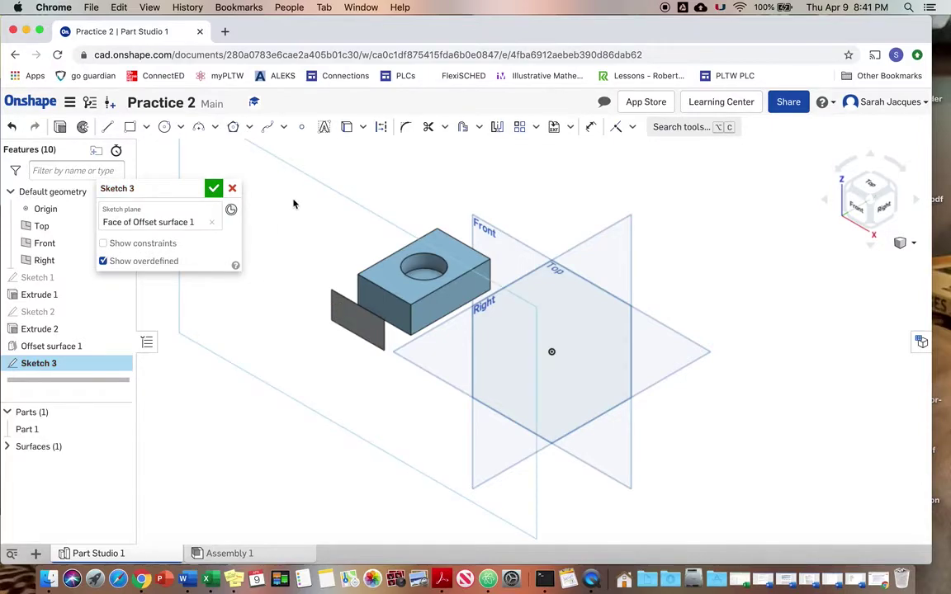
pyautogui.click(130, 127)
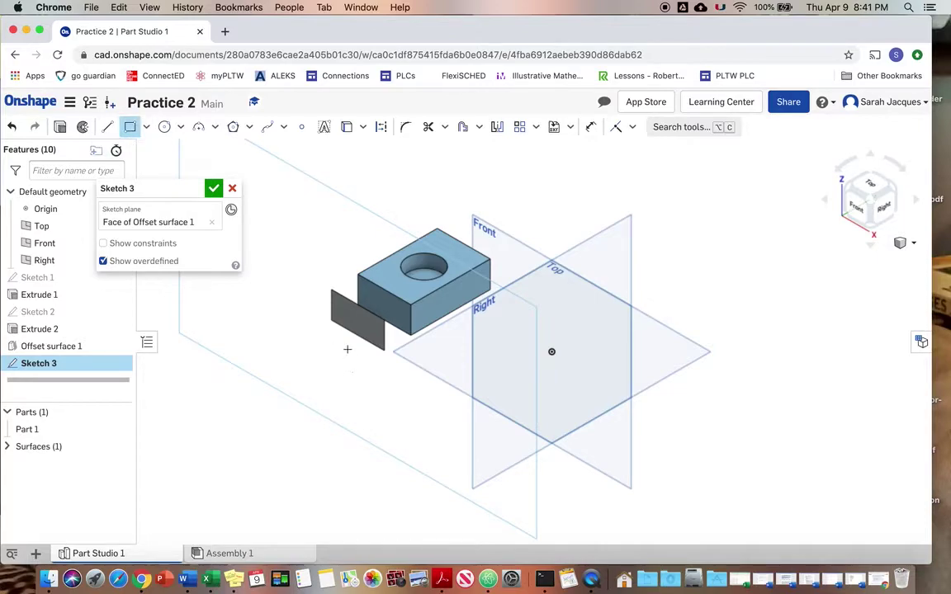
pyautogui.click(344, 308)
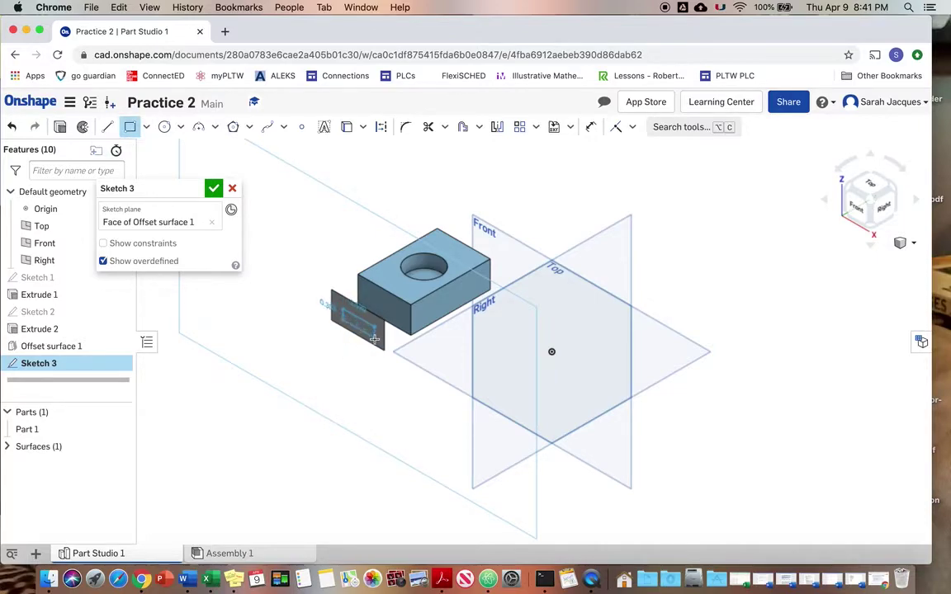
pyautogui.click(374, 339)
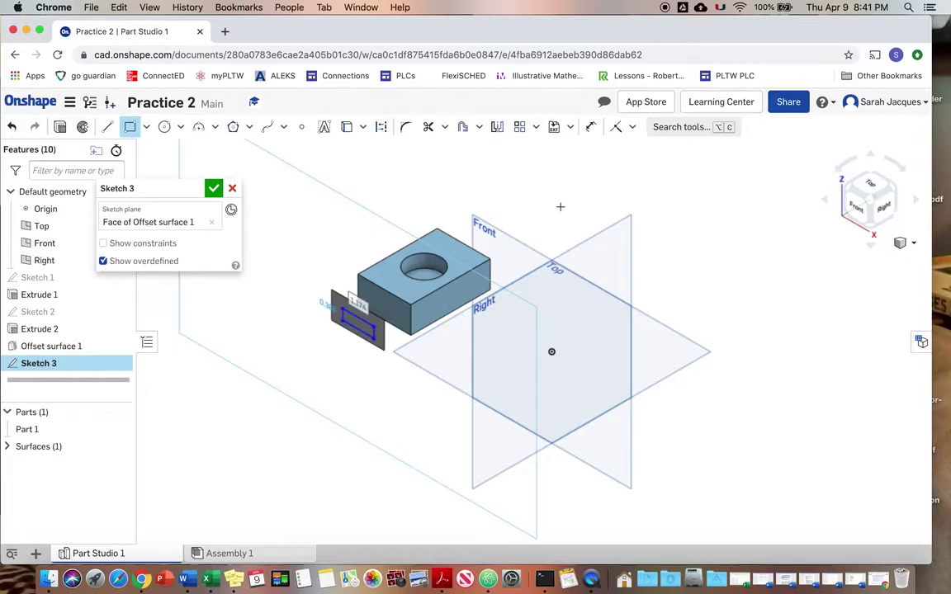
# Dimension the rectangle on the offset surface to 1 in wide and 0.5 in tall.
pyautogui.click(591, 128)
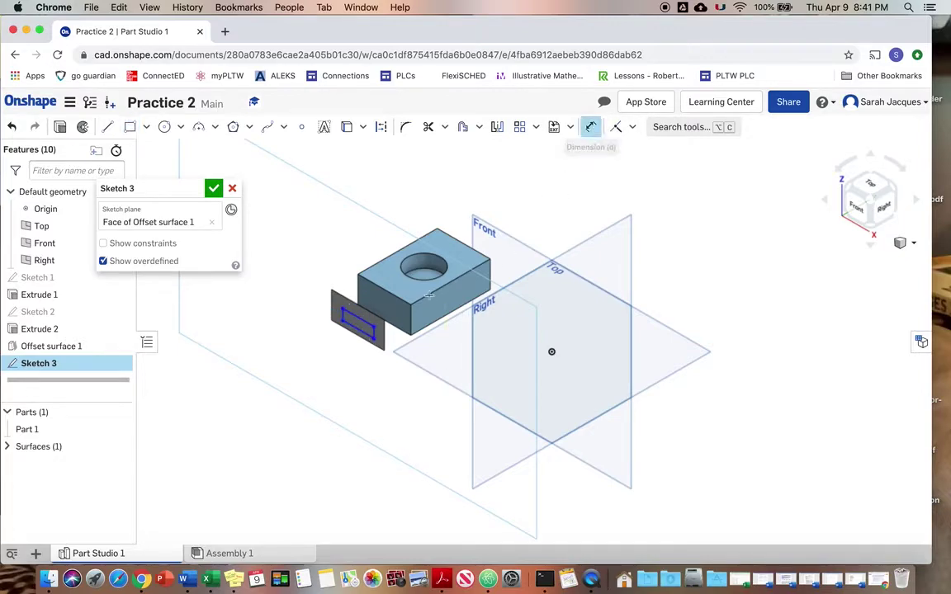
pyautogui.doubleClick(362, 316)
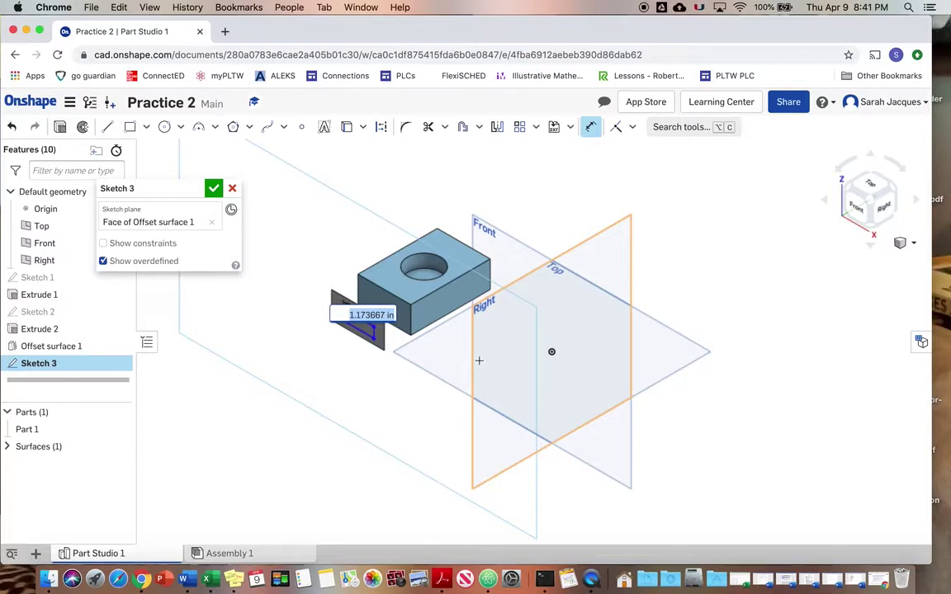
pyautogui.press('Return')
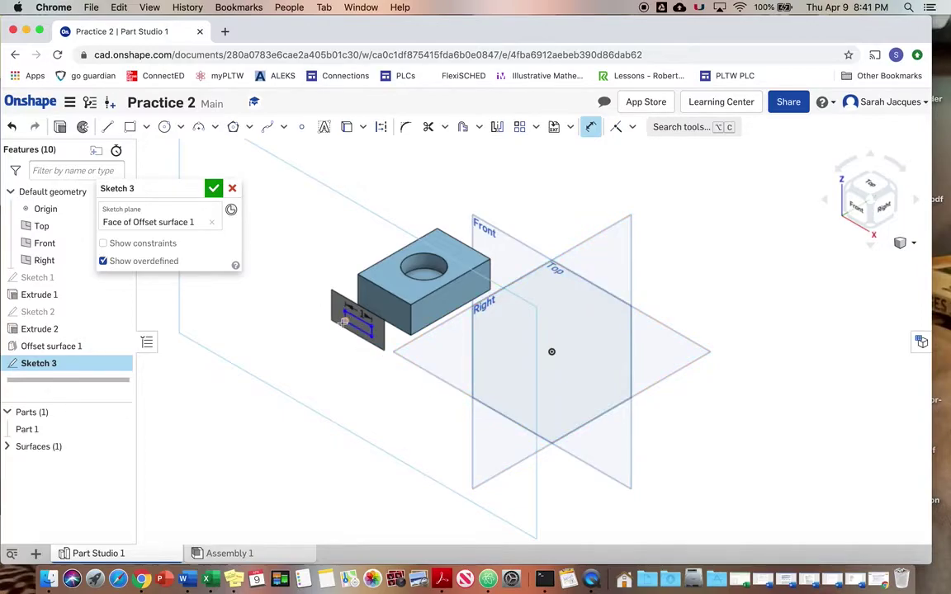
pyautogui.scroll(-2, 344, 322)
pyautogui.scroll(6, 344, 322)
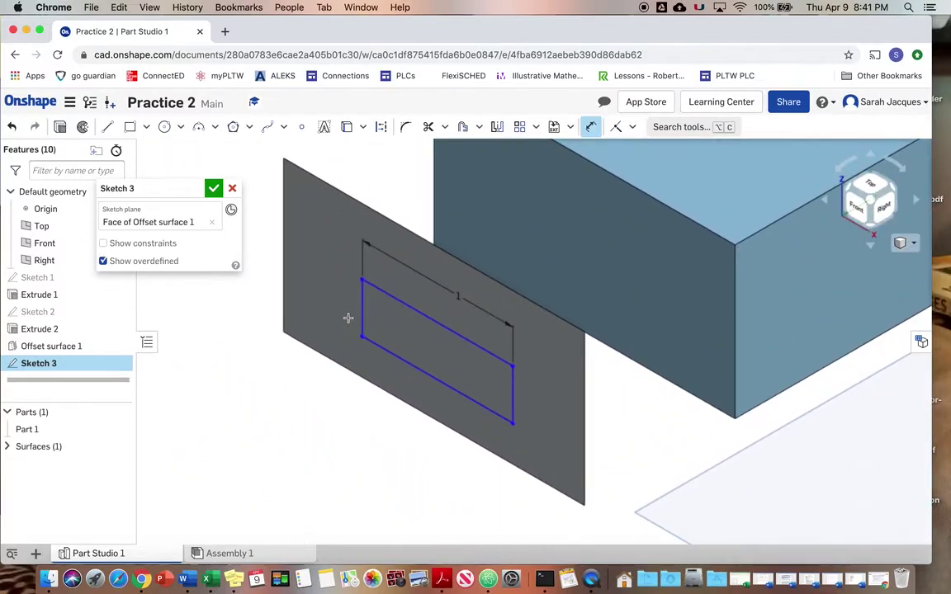
pyautogui.click(366, 313)
pyautogui.click(329, 307)
pyautogui.press('BackSpace')
pyautogui.write('0.5')
pyautogui.press('Return')
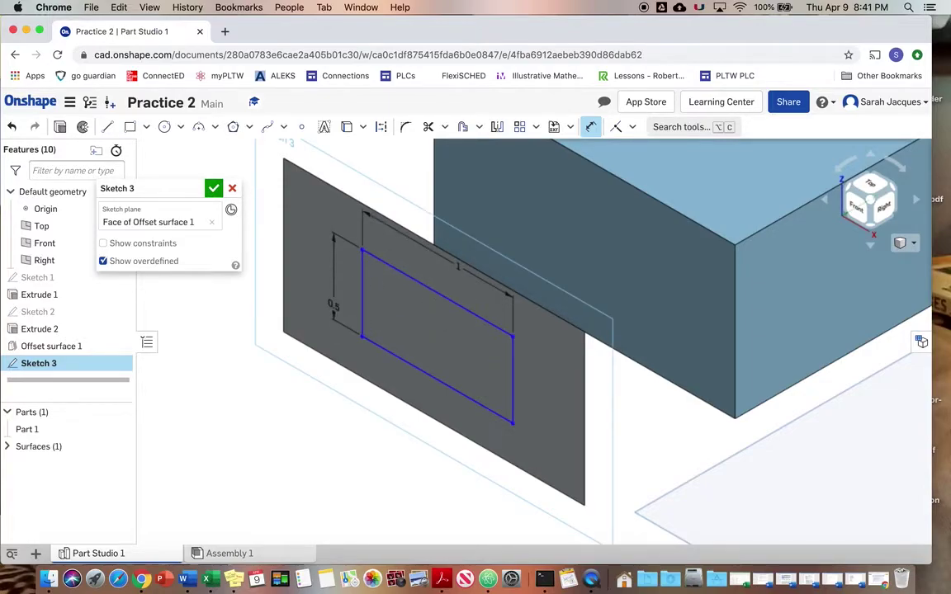
# Hide the offset surface while looking at the sketch from the front, exposing the block's front face behind it.
pyautogui.click(860, 209)
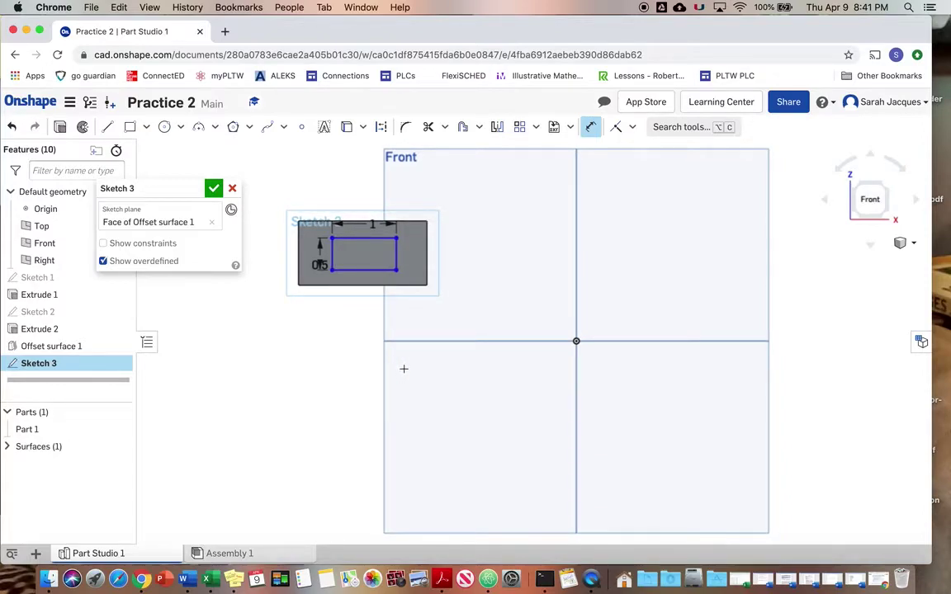
pyautogui.press('Escape')
pyautogui.rightClick(418, 236)
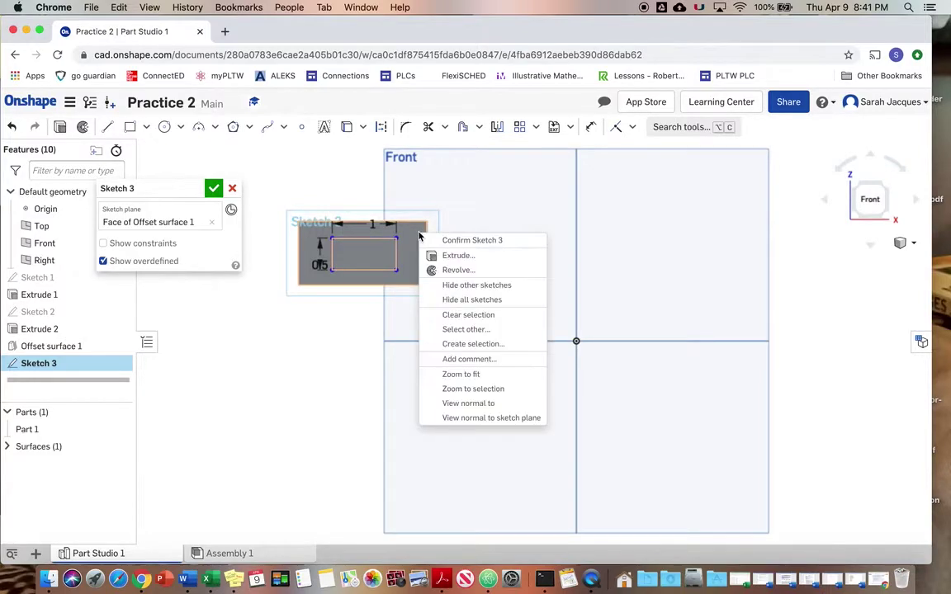
pyautogui.click(573, 186)
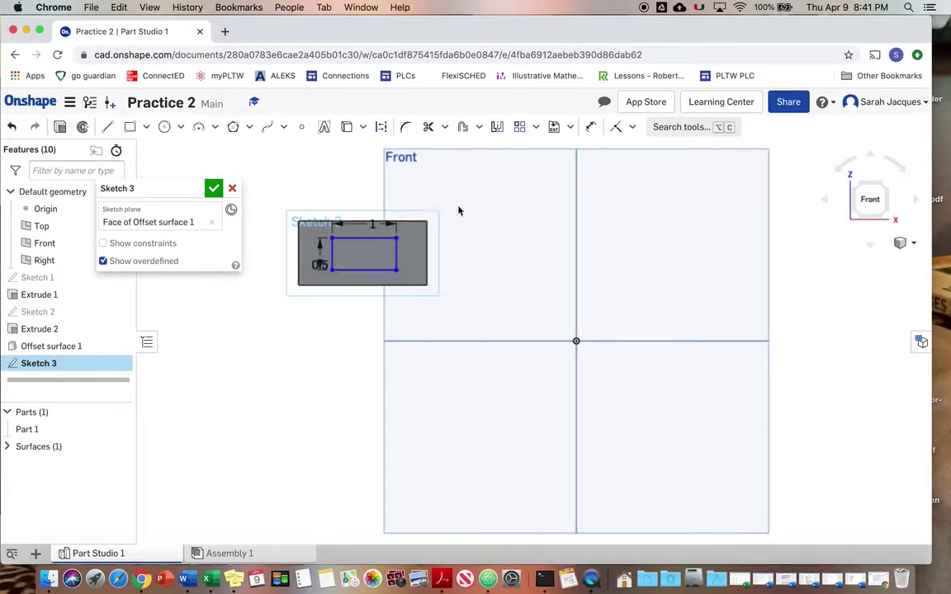
pyautogui.rightClick(428, 227)
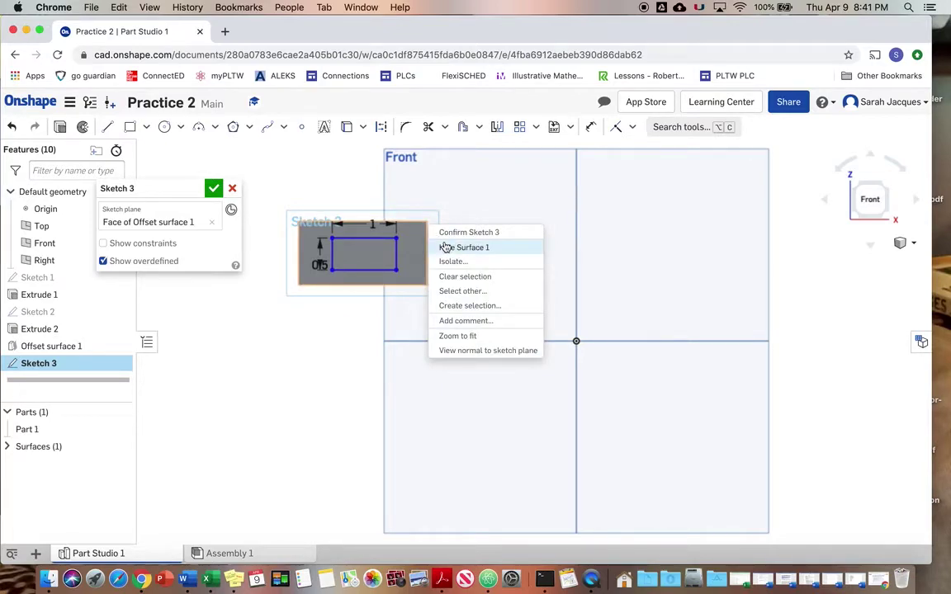
pyautogui.click(446, 247)
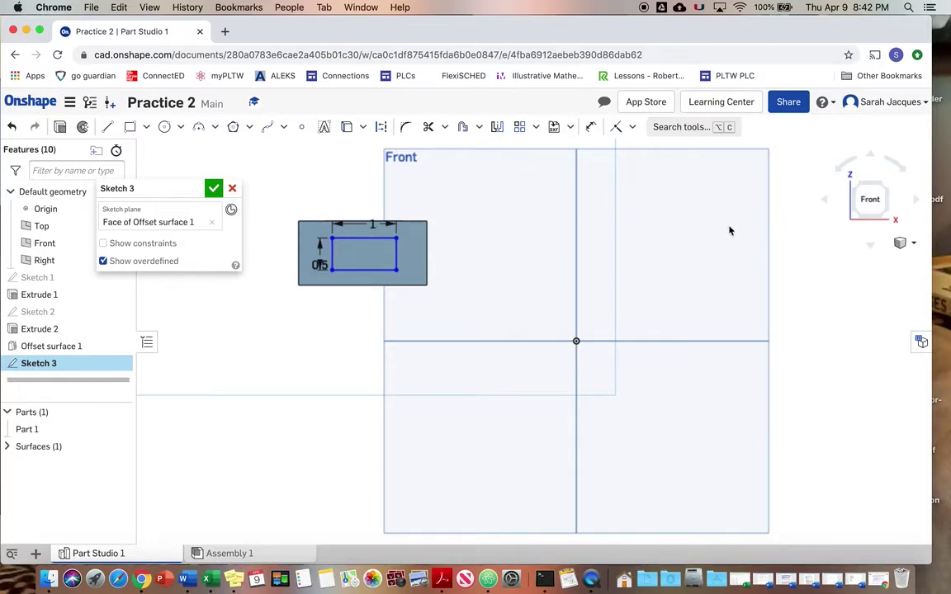
# Set the distance between the rectangle's upper line and the block's top edge to 0.25 in.
pyautogui.click(591, 126)
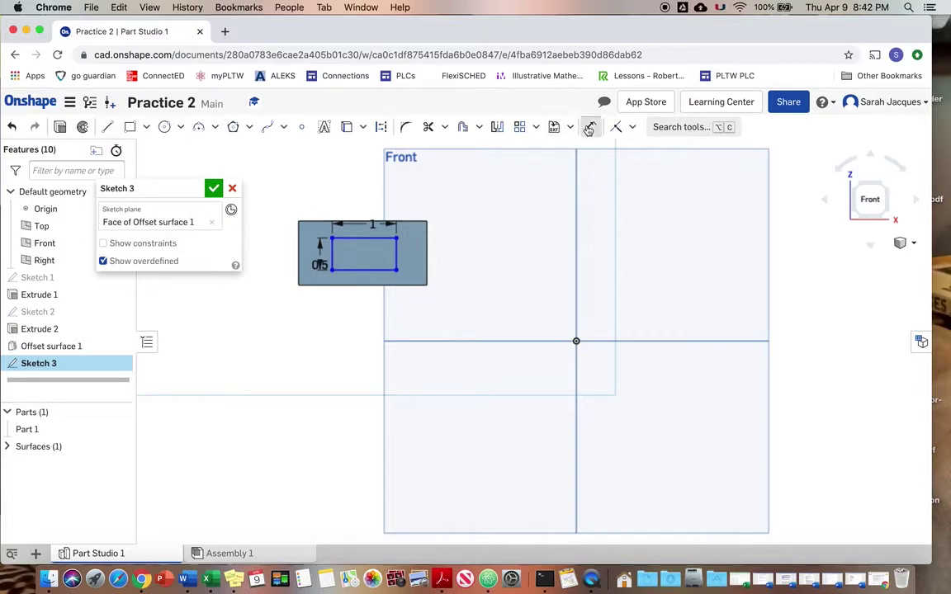
pyautogui.click(305, 221)
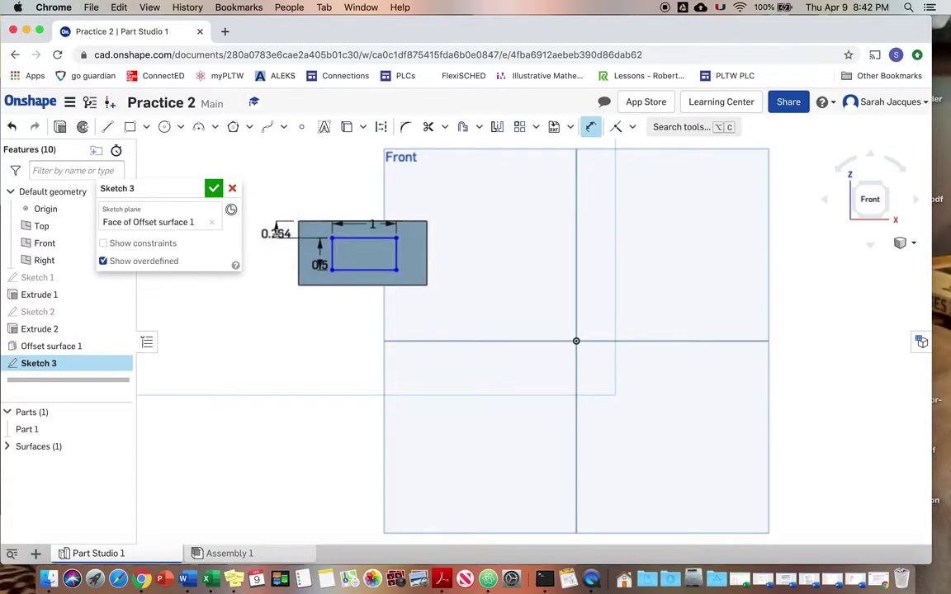
pyautogui.click(278, 229)
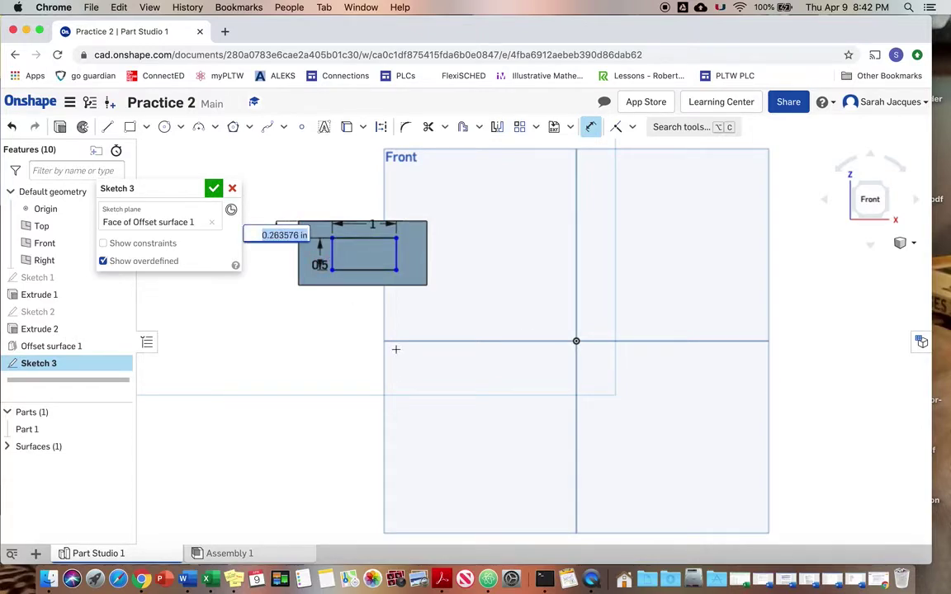
pyautogui.press('BackSpace')
pyautogui.write('.25')
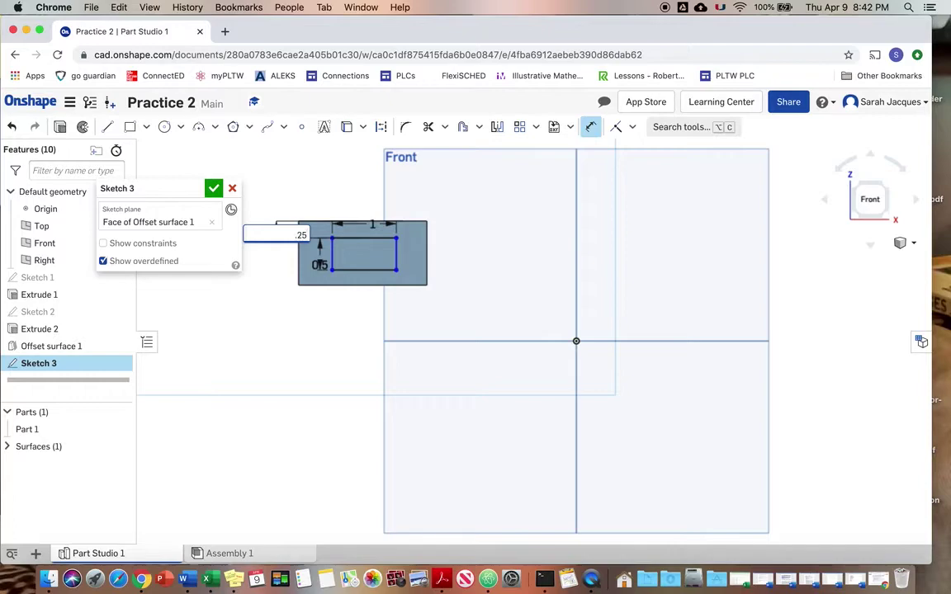
pyautogui.press('Return')
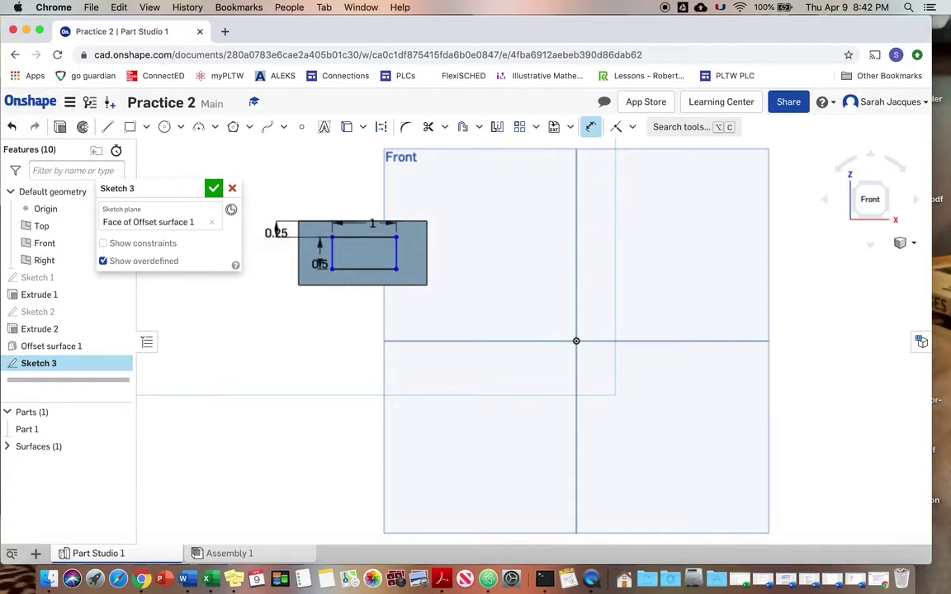
# Set the distance from the rectangle's left line to the block's left edge to 0.5 in and finish the sketch.
pyautogui.click(332, 255)
pyautogui.click(298, 257)
pyautogui.click(310, 302)
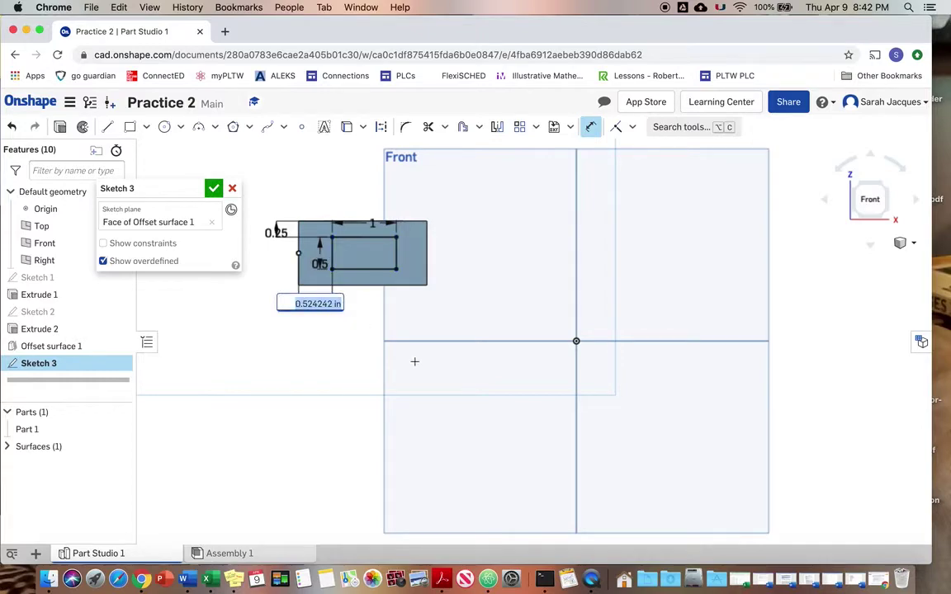
pyautogui.write('0.5')
pyautogui.press('Return')
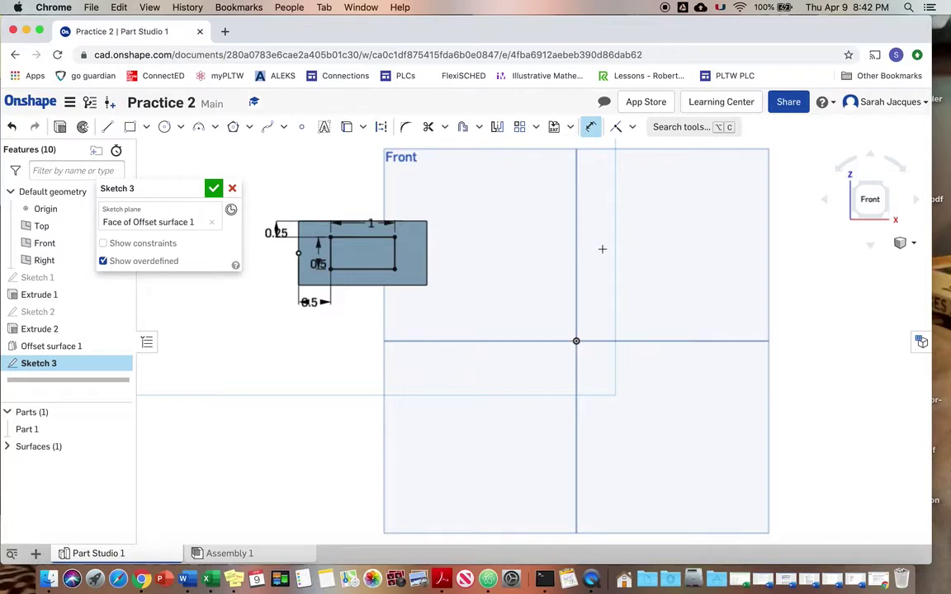
pyautogui.click(214, 188)
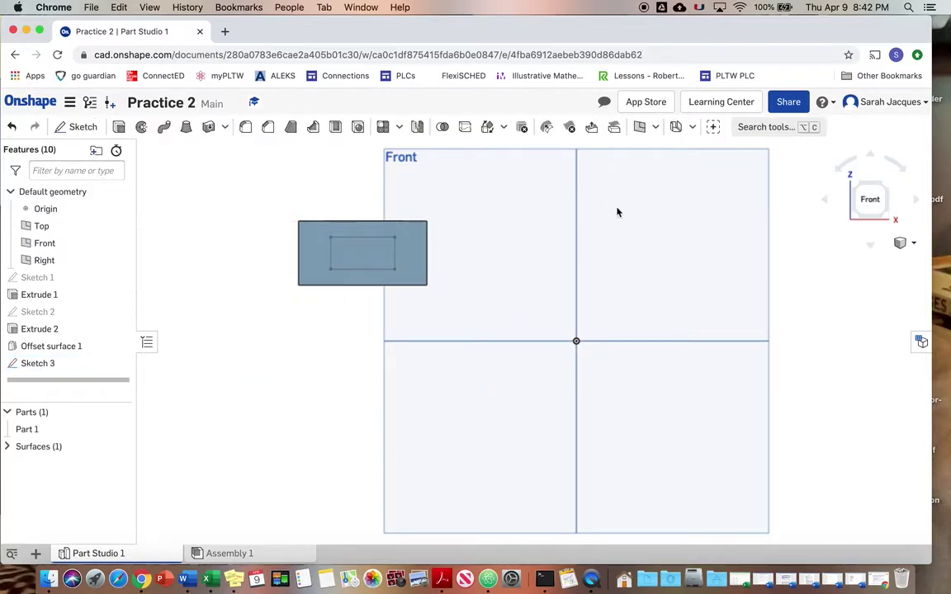
# Loft a solid from the block's front face to the sketched rectangle, adding it to the block.
pyautogui.click(890, 192)
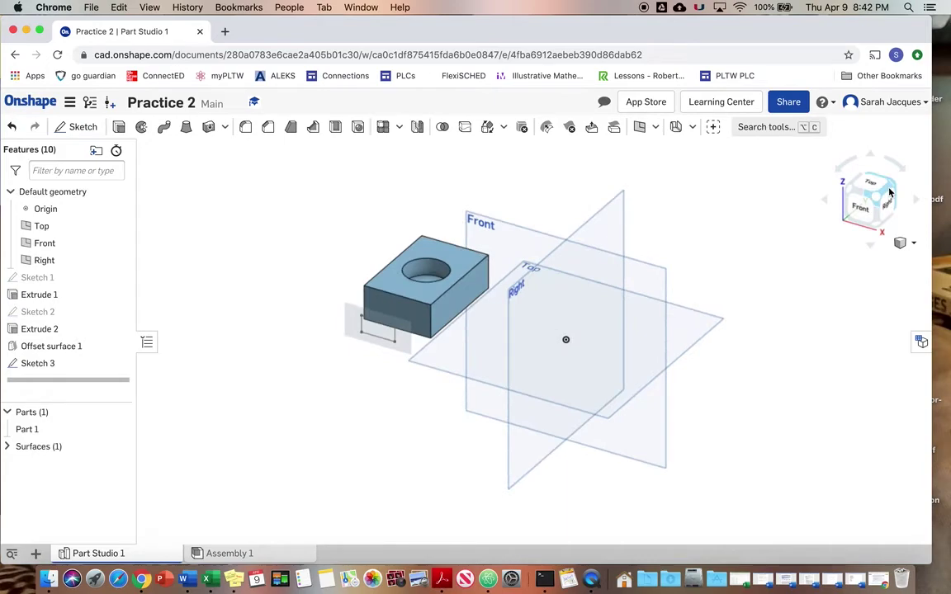
pyautogui.click(186, 136)
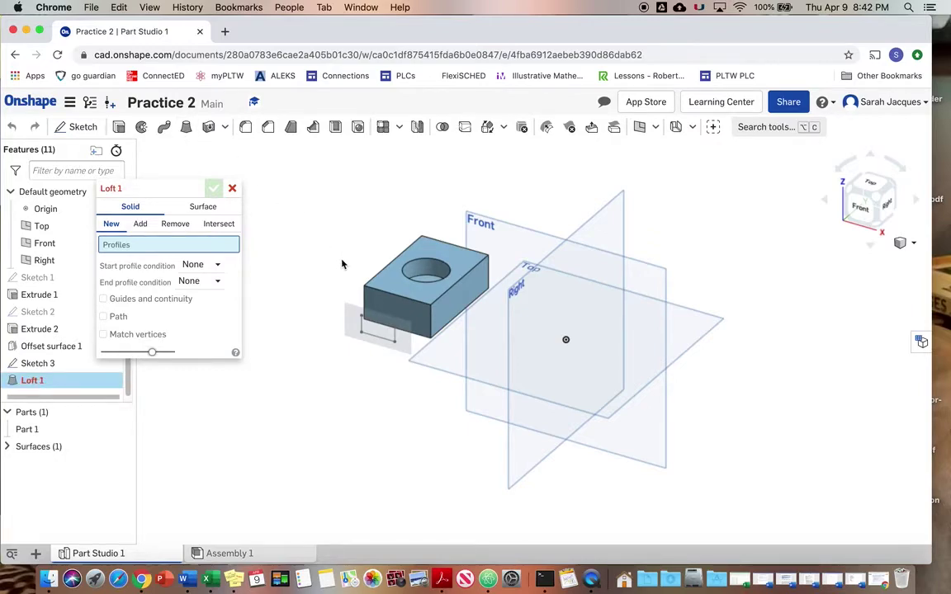
pyautogui.click(395, 308)
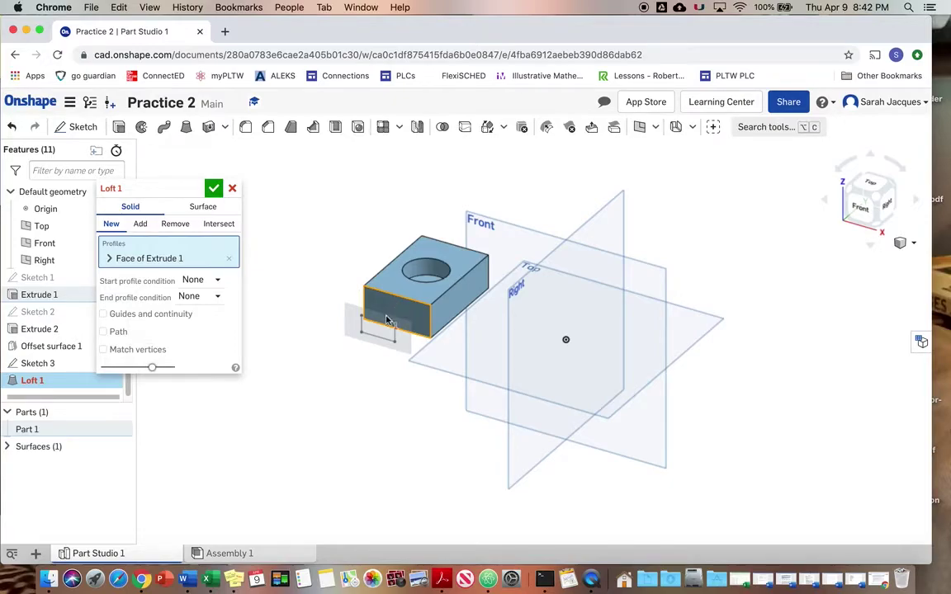
pyautogui.click(381, 333)
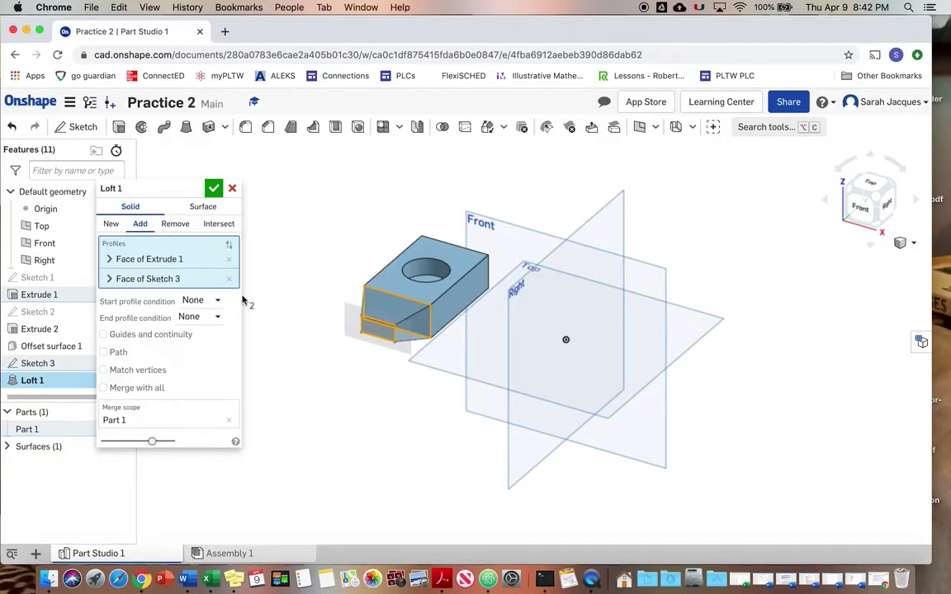
pyautogui.click(214, 190)
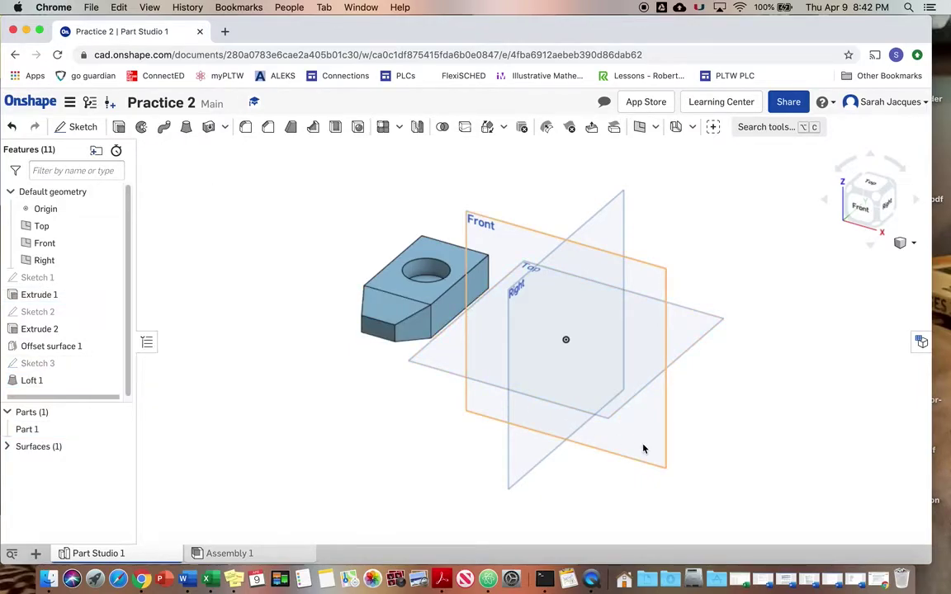
# Examine the lofted block from above in different rotations and in the isometric view.
pyautogui.click(873, 186)
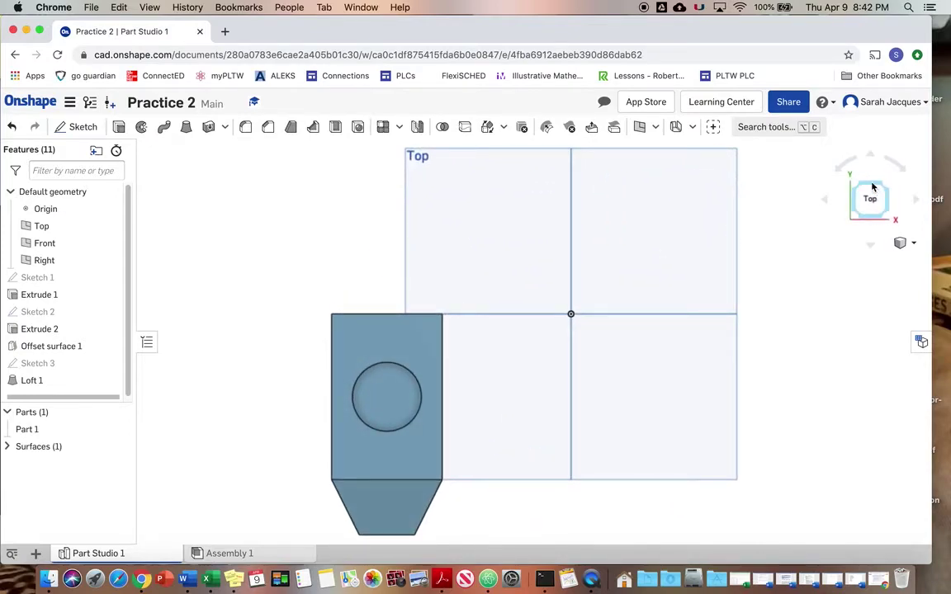
pyautogui.click(895, 170)
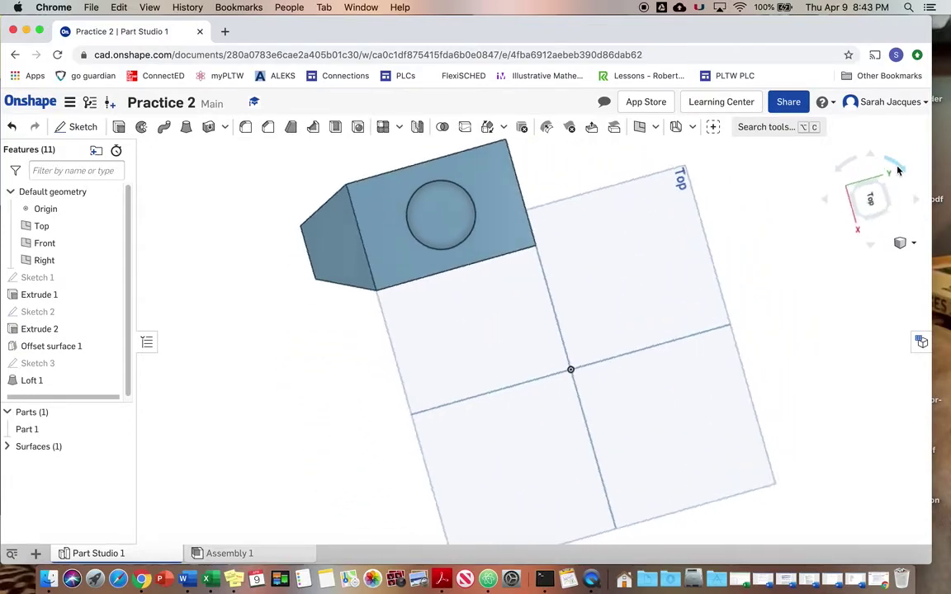
pyautogui.click(896, 169)
pyautogui.click(897, 170)
pyautogui.click(898, 170)
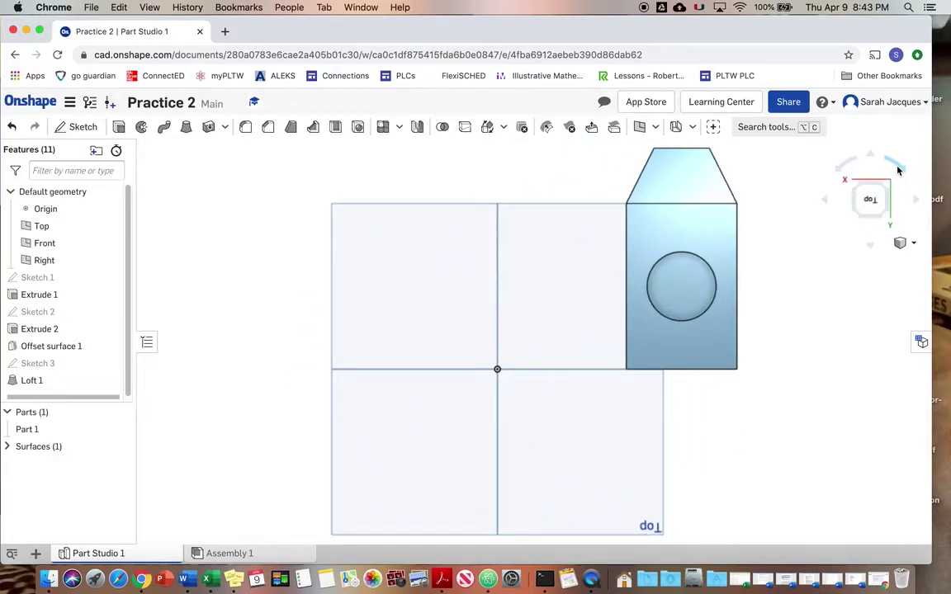
pyautogui.click(885, 186)
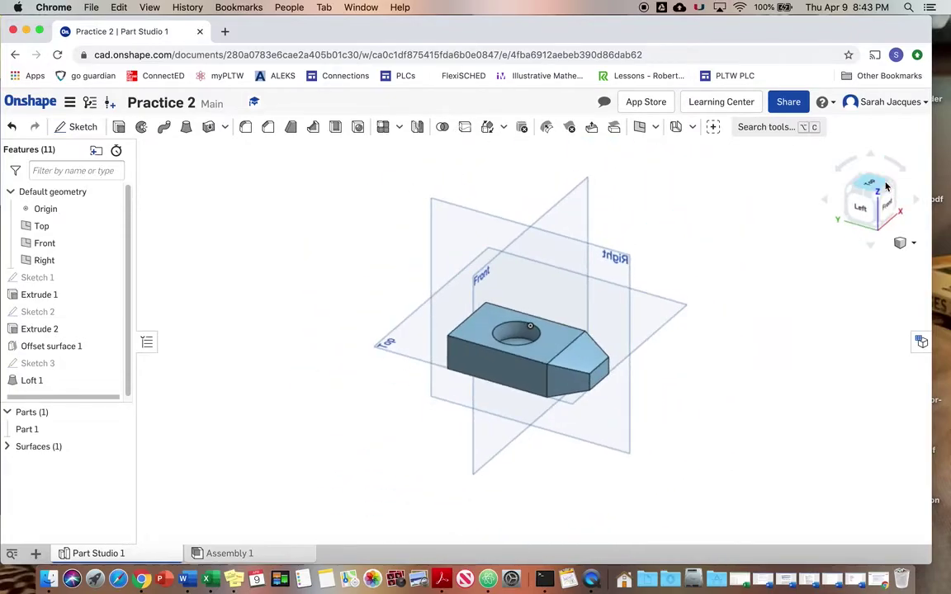
pyautogui.click(903, 244)
pyautogui.click(905, 260)
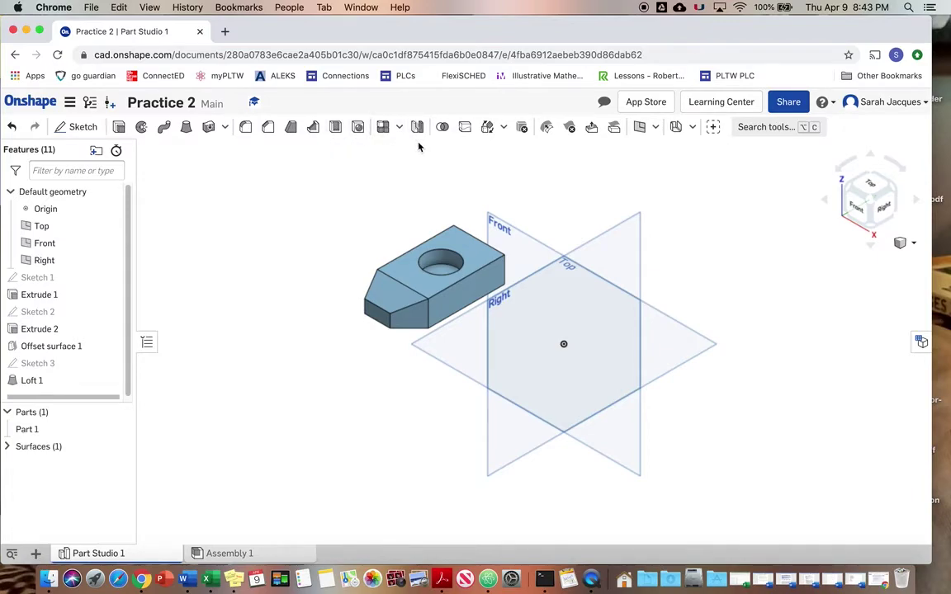
# Sketch a three-point arc on the Front plane between the ends of the block's top back edge, bulging upward with a radius of about 1.2 in.
pyautogui.click(79, 127)
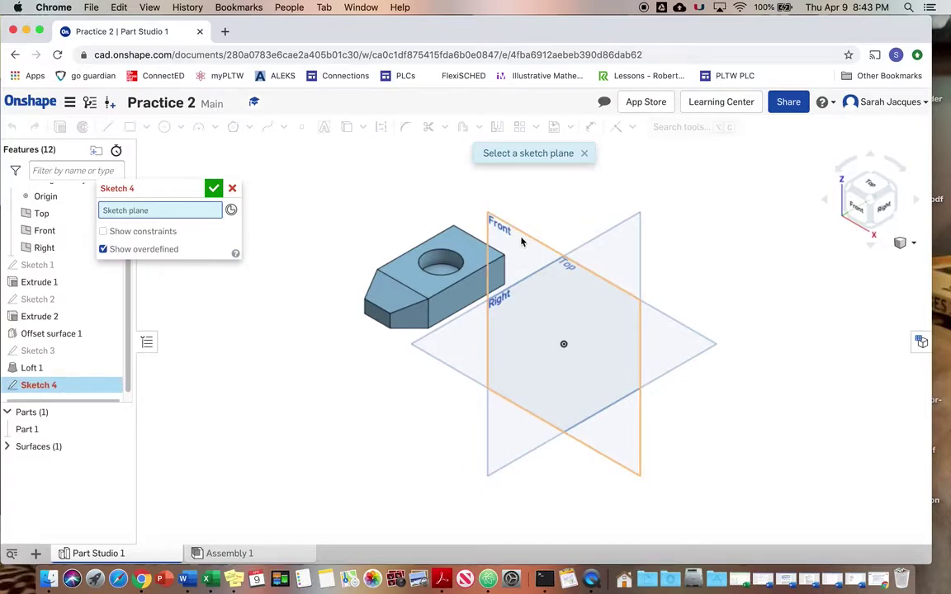
pyautogui.click(521, 241)
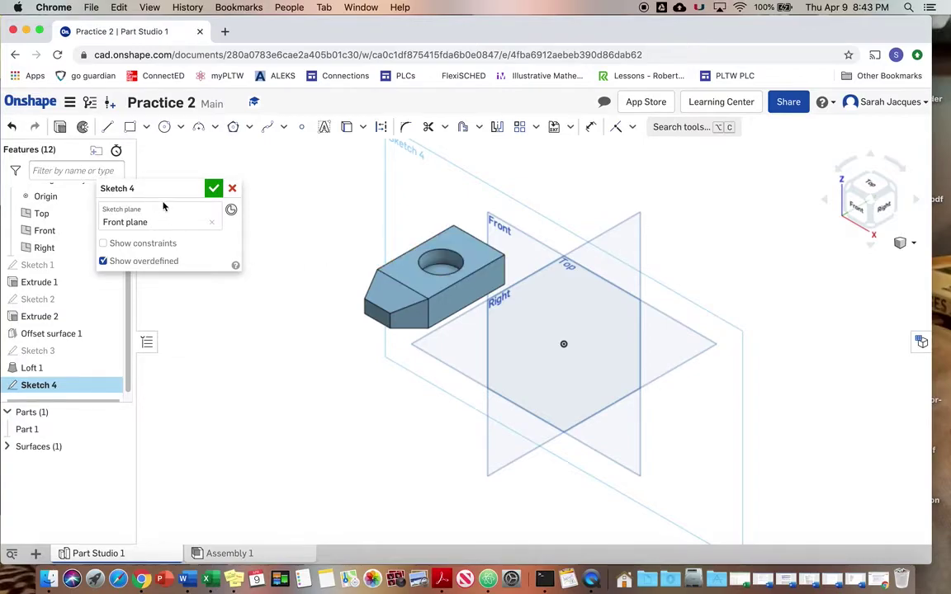
pyautogui.click(198, 128)
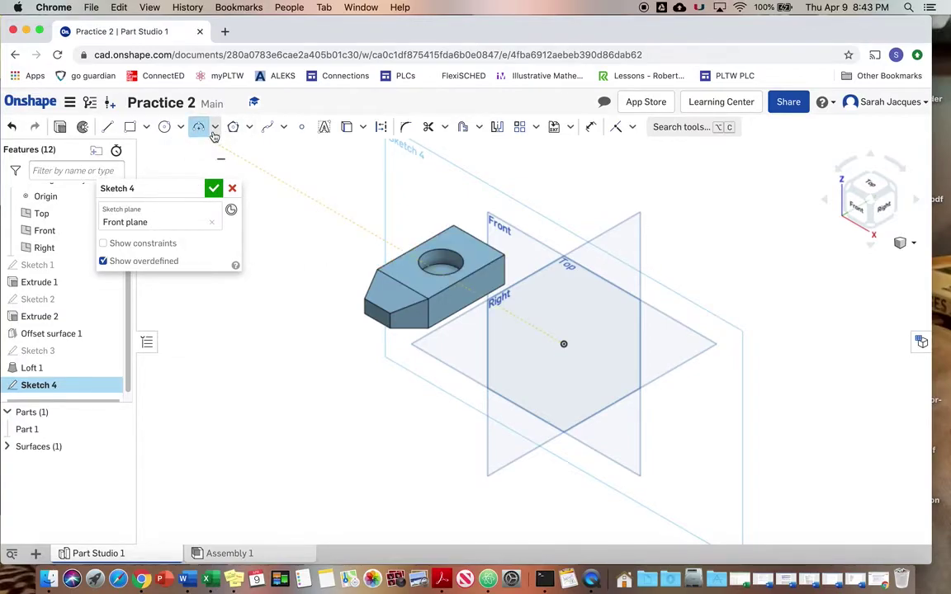
pyautogui.click(453, 225)
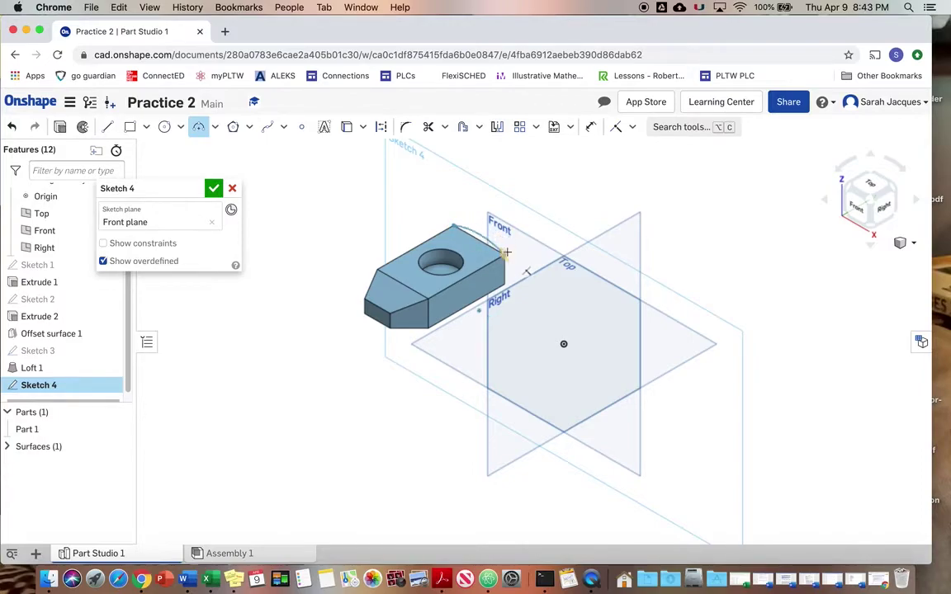
pyautogui.click(505, 252)
pyautogui.click(490, 216)
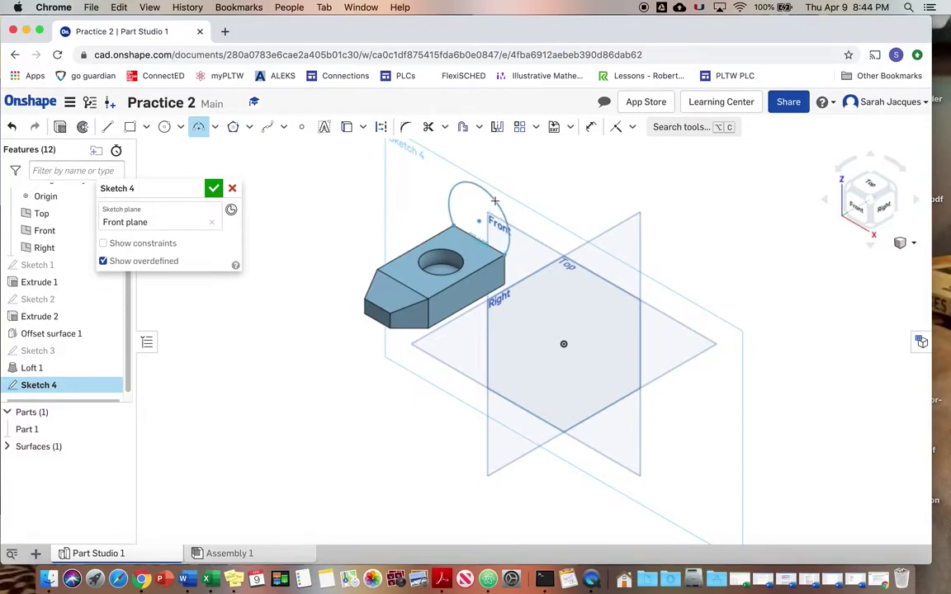
pyautogui.click(495, 200)
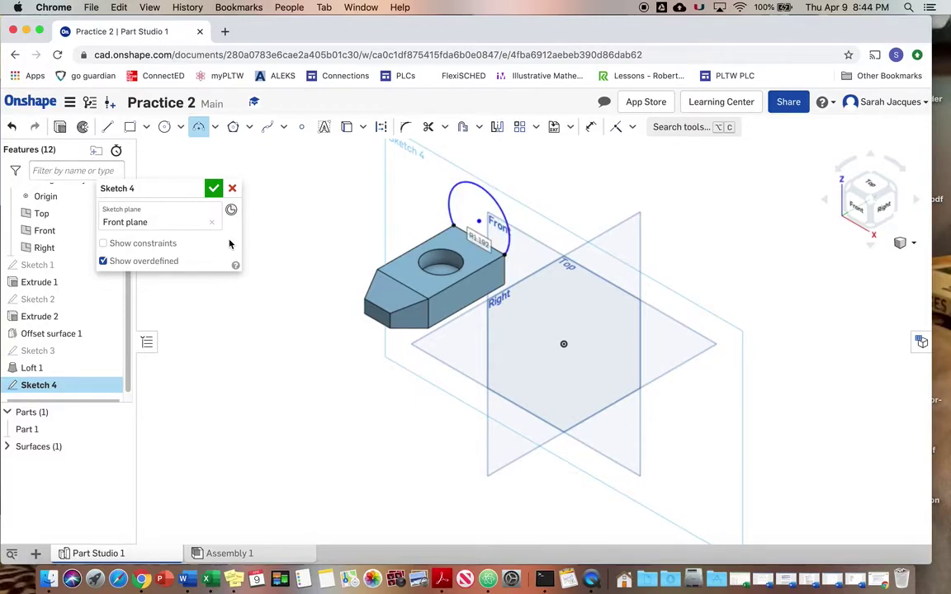
pyautogui.click(213, 190)
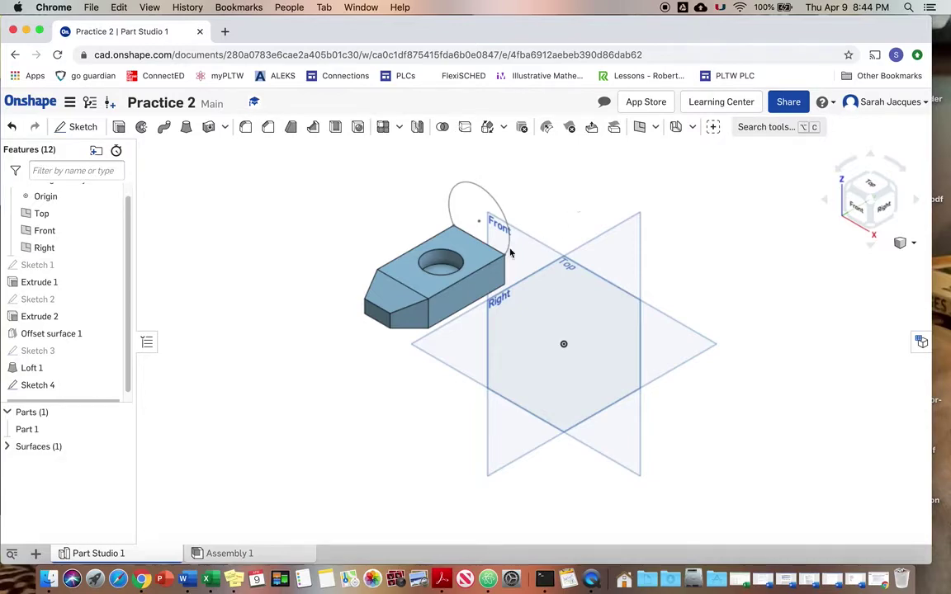
# Reopen the arc sketch on the Front plane and dimension the arc's radius to make it a semicircle over the block's top back edge.
pyautogui.doubleClick(37, 385)
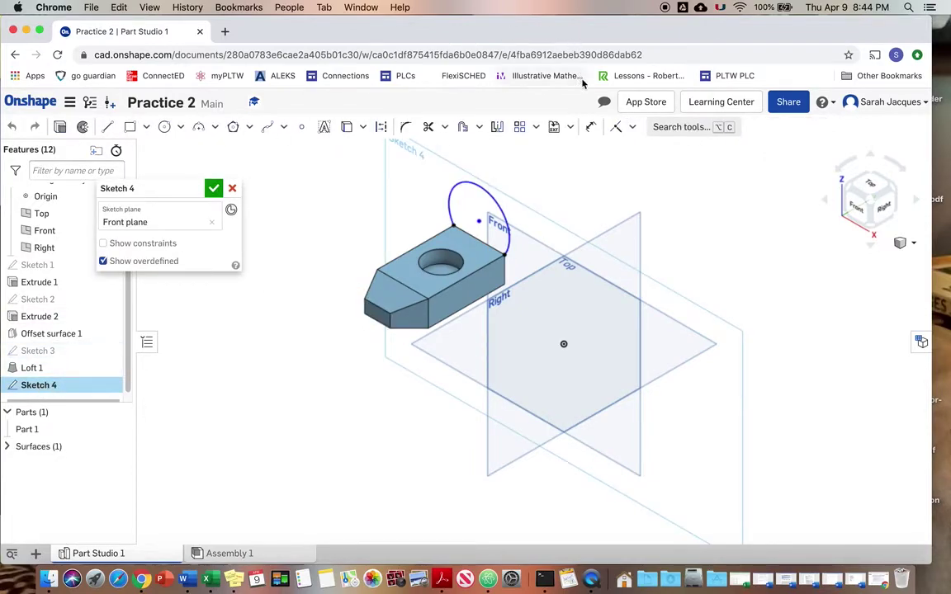
pyautogui.click(591, 127)
pyautogui.click(500, 203)
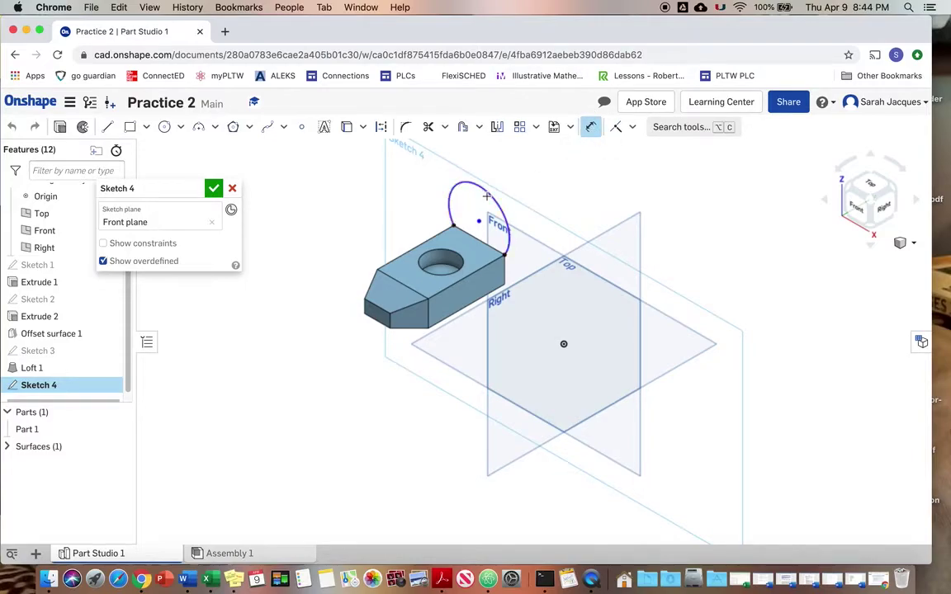
pyautogui.click(466, 203)
pyautogui.press('Escape')
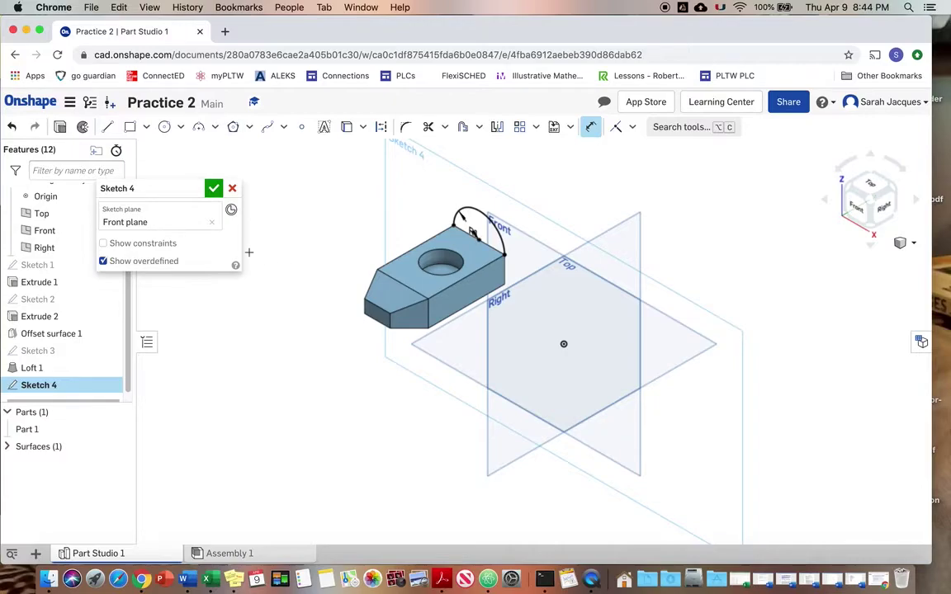
pyautogui.click(209, 195)
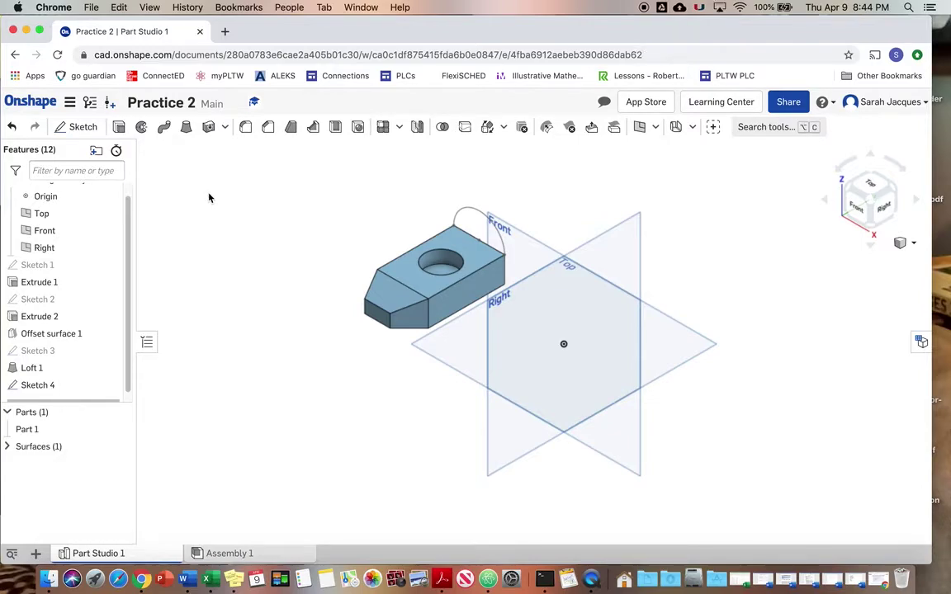
# Start a construction plane and set its type to Point normal.
pyautogui.click(858, 213)
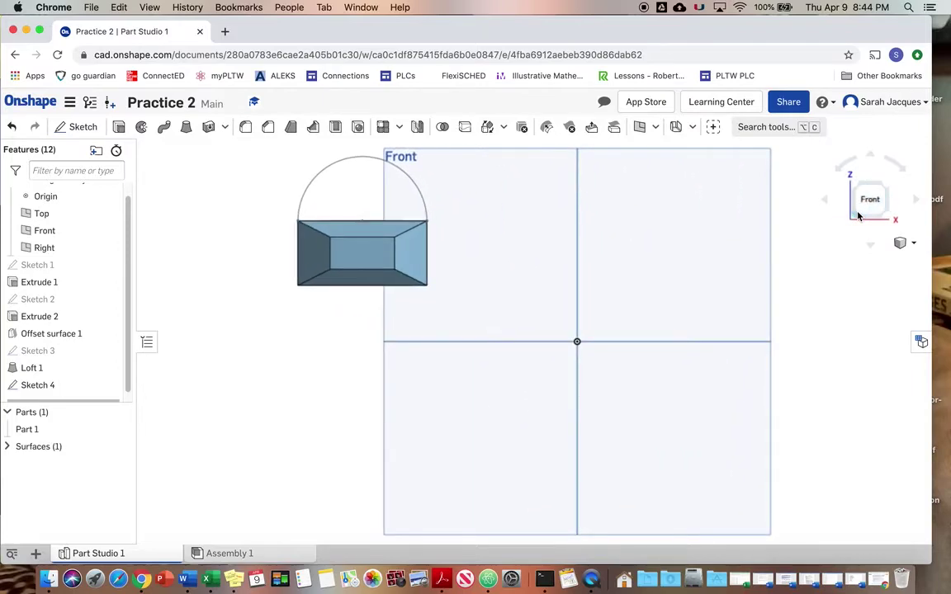
pyautogui.click(915, 200)
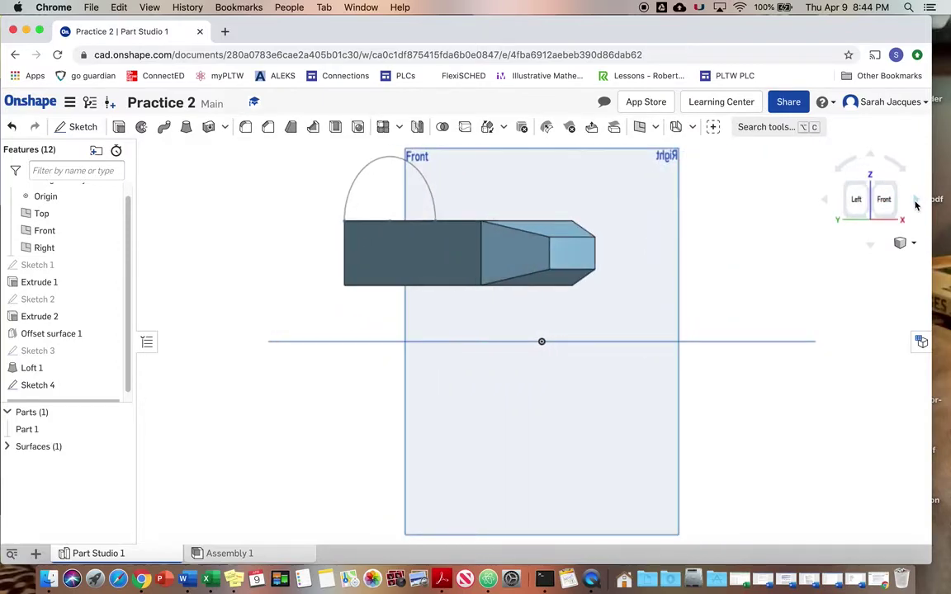
pyautogui.click(915, 203)
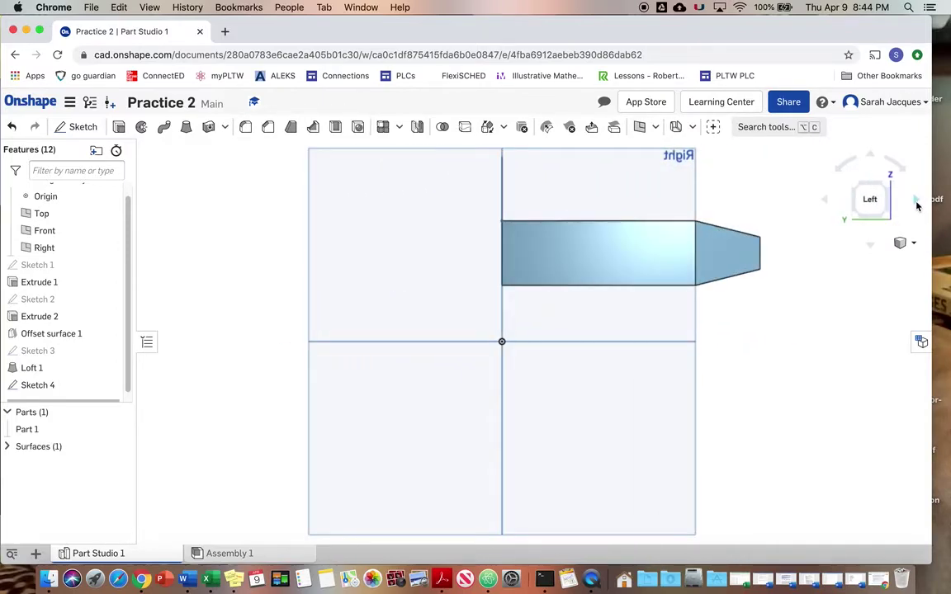
pyautogui.click(870, 250)
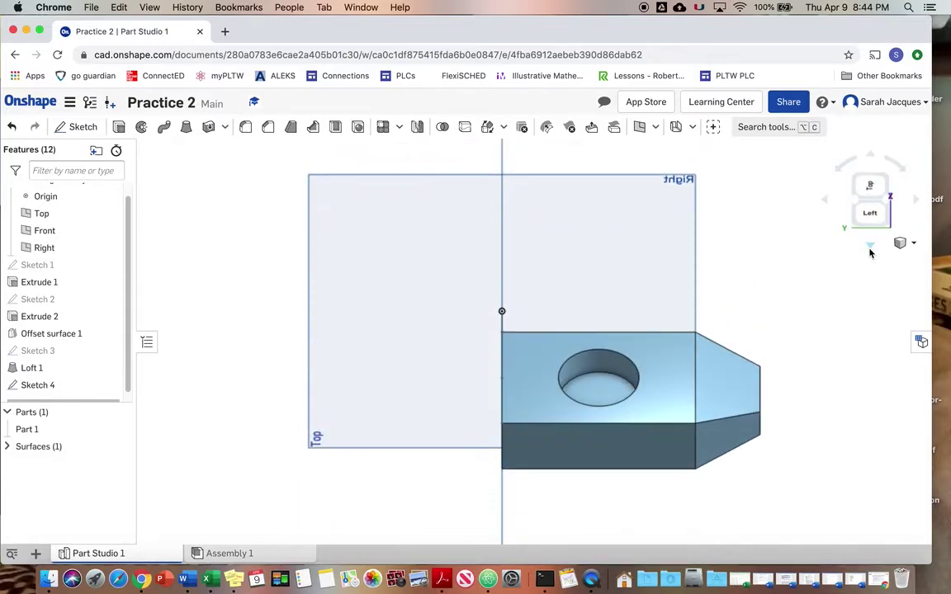
pyautogui.click(870, 250)
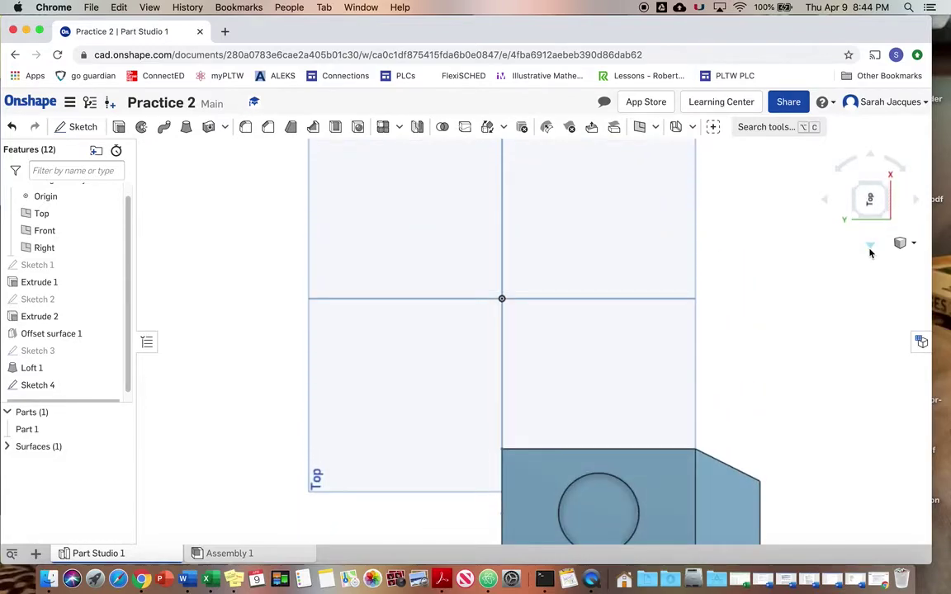
pyautogui.moveTo(706, 353); pyautogui.dragTo(808, 335, button='right')
pyautogui.click(638, 126)
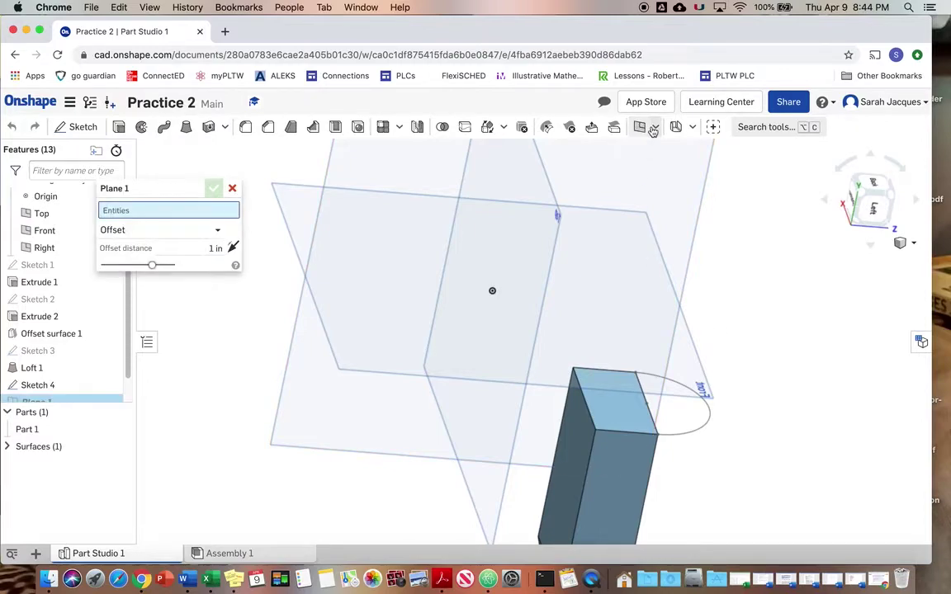
pyautogui.click(654, 128)
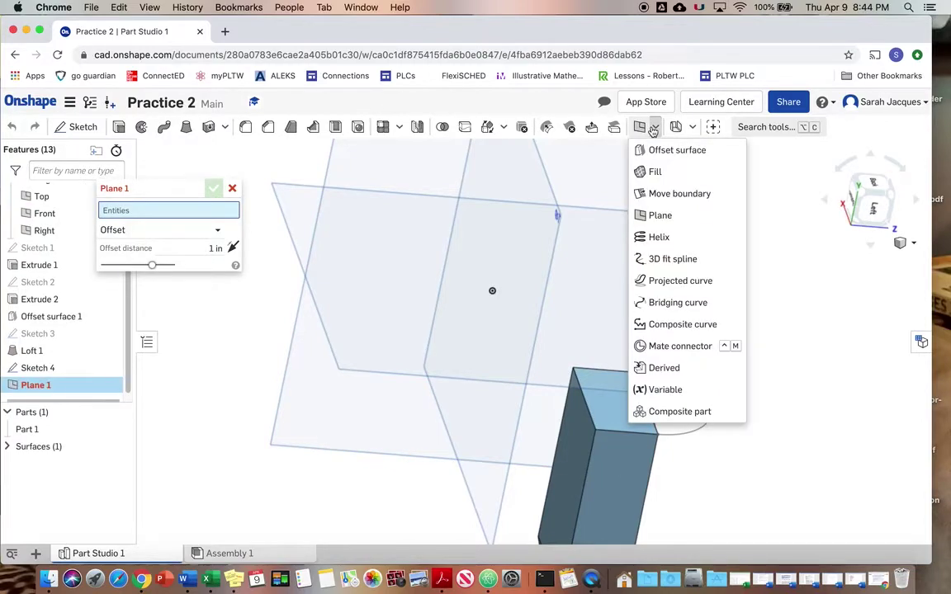
pyautogui.click(216, 230)
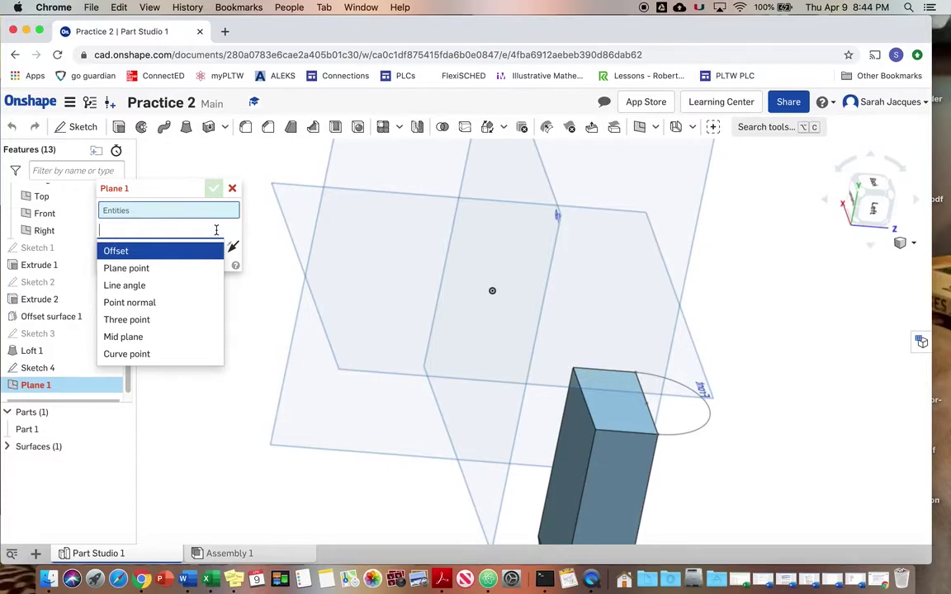
pyautogui.click(190, 304)
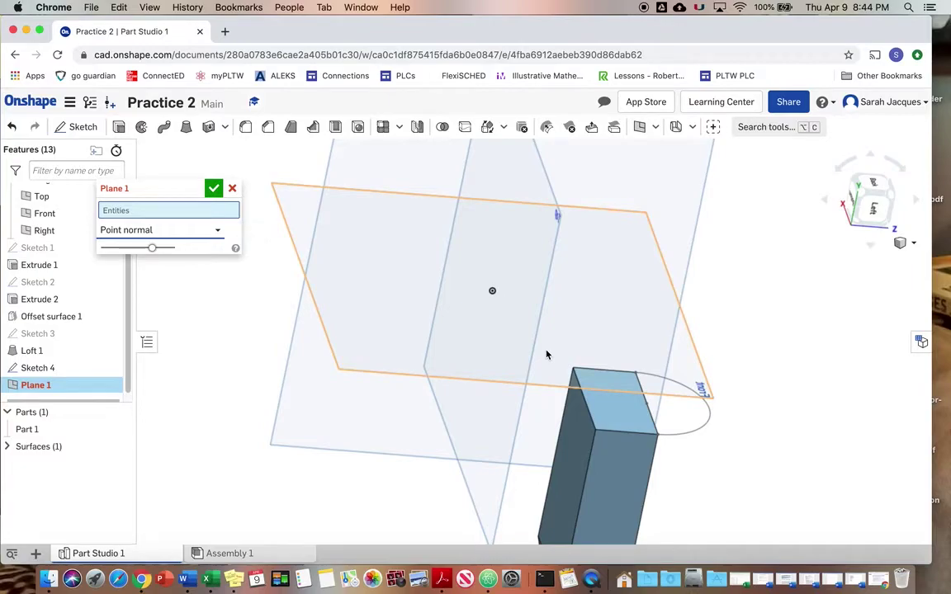
# Try to define the Point normal plane from the arc's end vertex and the block's top face, and accept it.
pyautogui.click(658, 439)
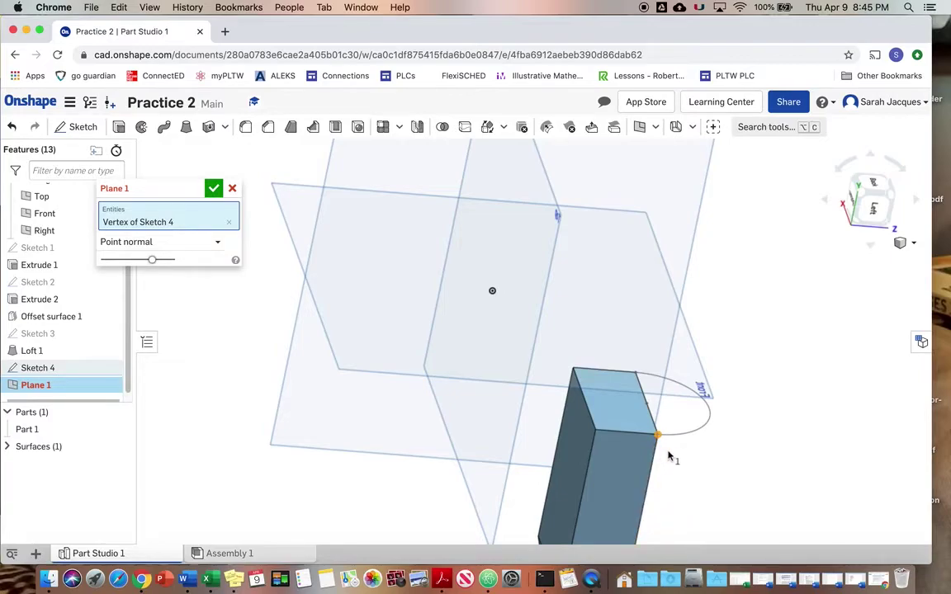
pyautogui.click(883, 206)
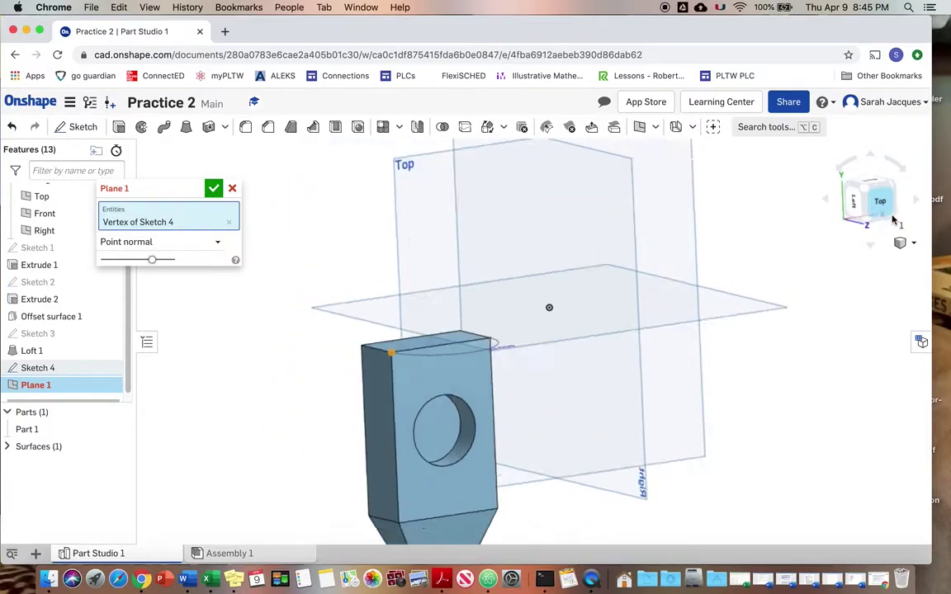
pyautogui.click(361, 357)
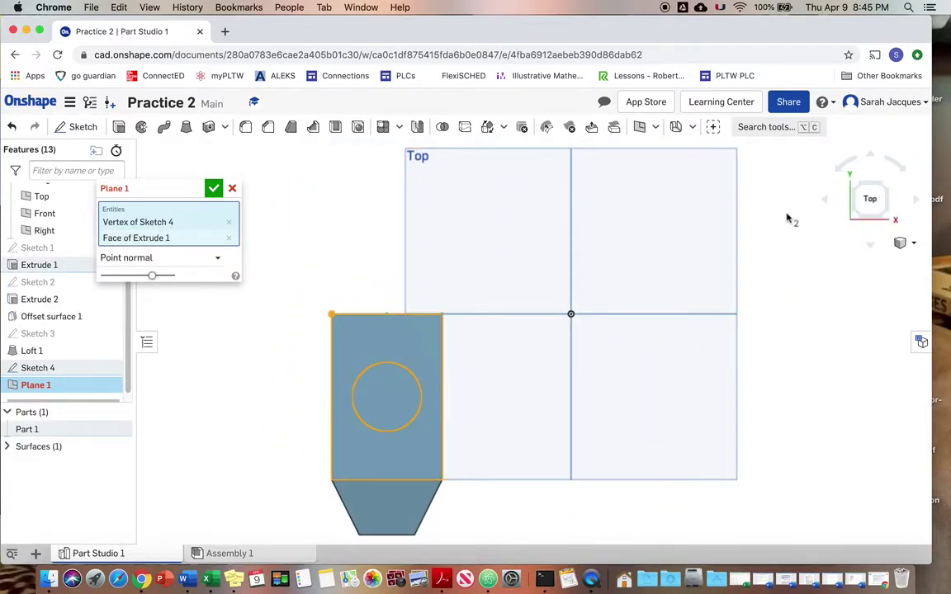
pyautogui.click(829, 201)
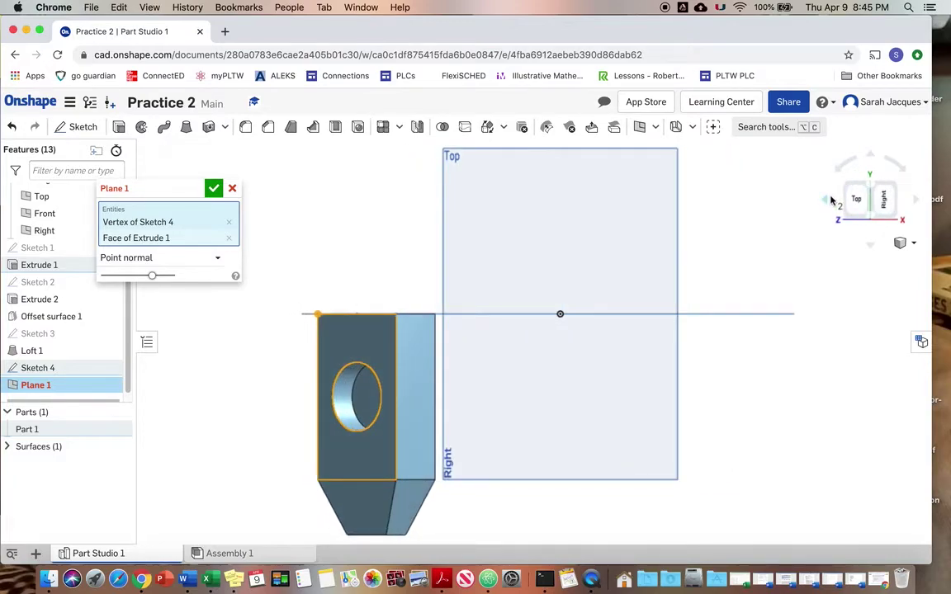
pyautogui.click(830, 201)
pyautogui.click(831, 200)
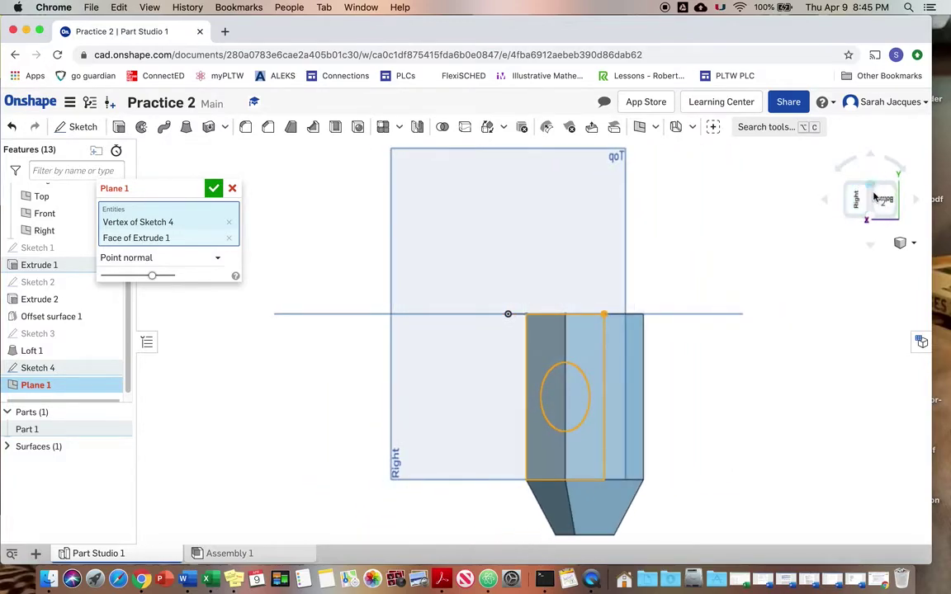
pyautogui.click(901, 242)
pyautogui.click(895, 268)
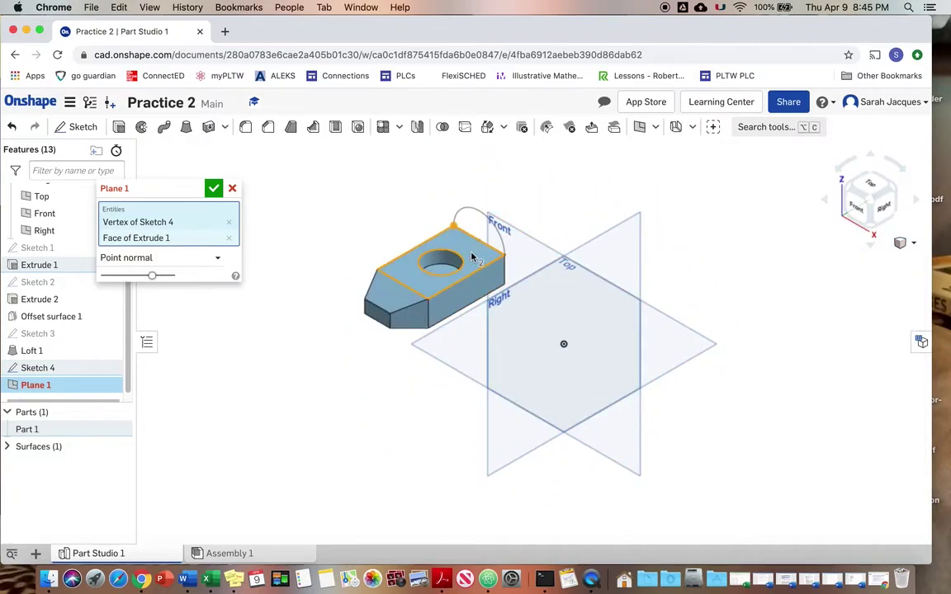
pyautogui.click(212, 189)
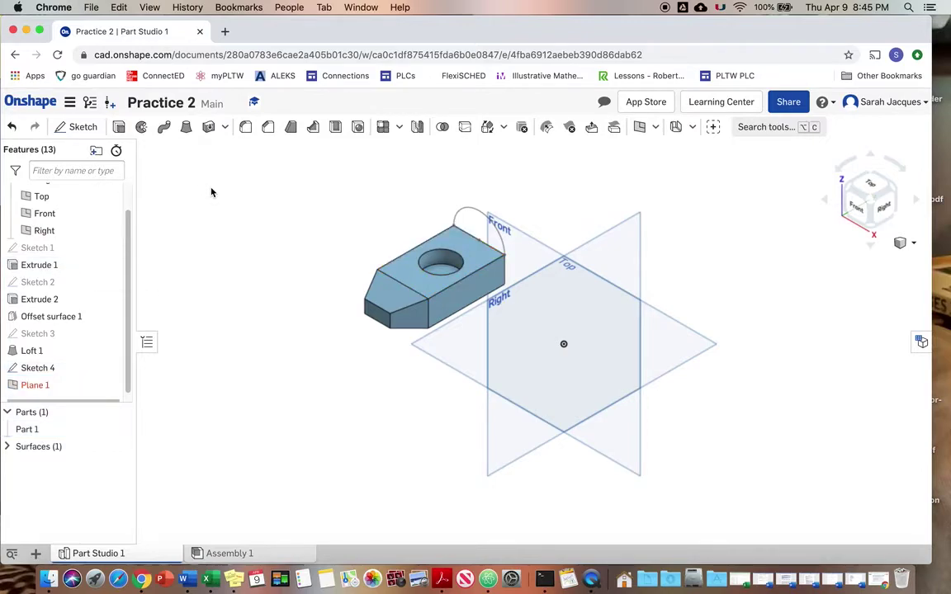
# Delete the Point normal plane feature.
pyautogui.moveTo(34, 394)
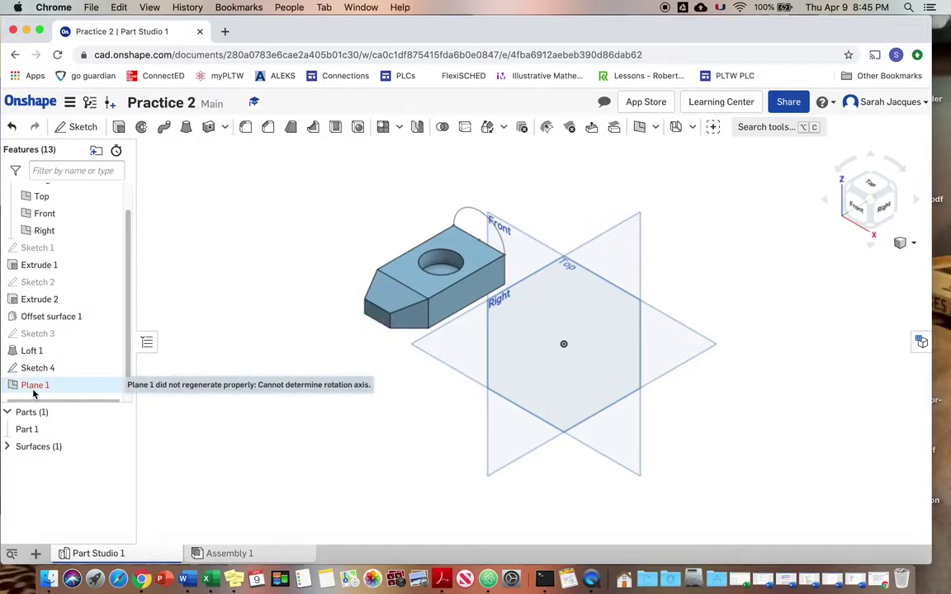
pyautogui.rightClick(33, 394)
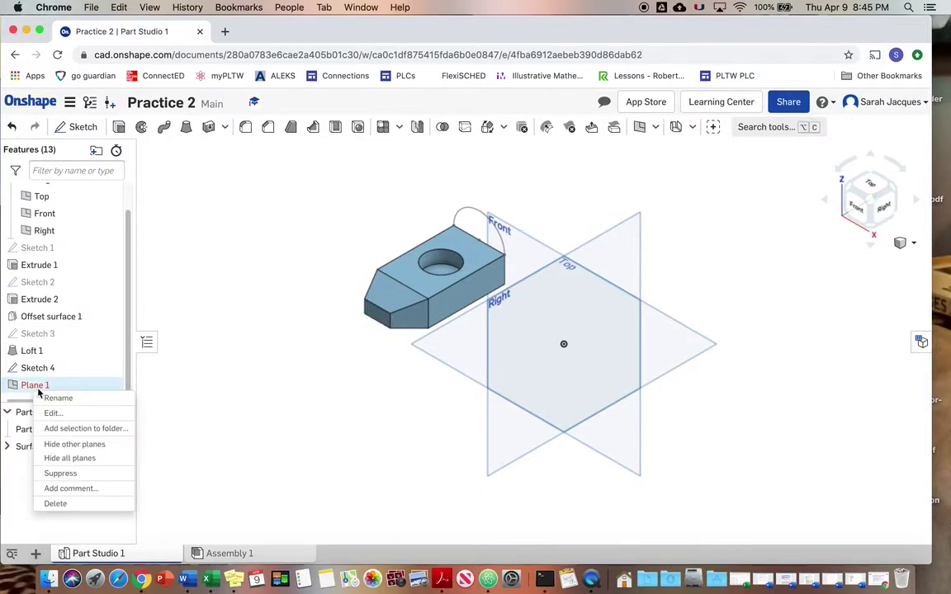
pyautogui.click(56, 504)
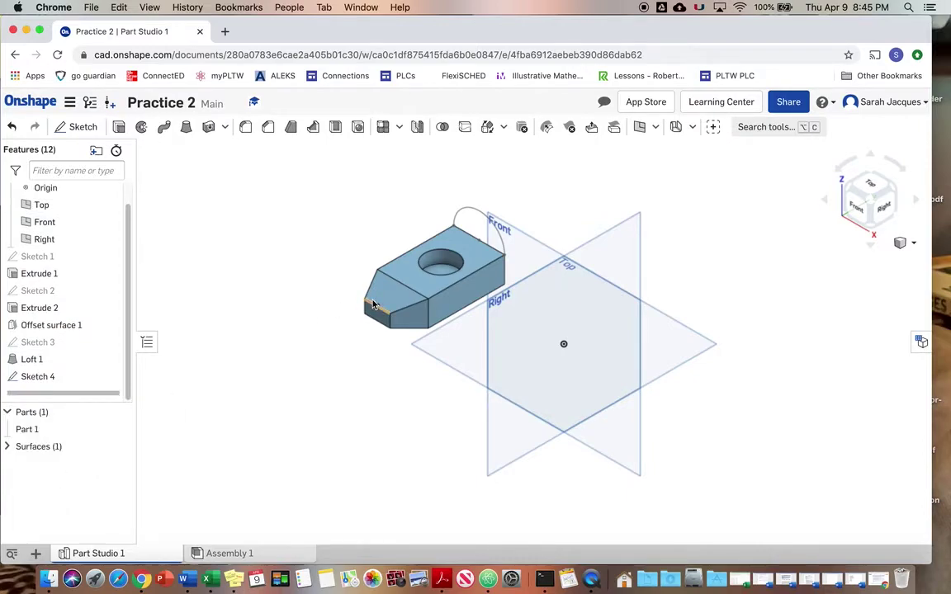
# Sketch a circle about 1.15 in in diameter on the block's top face, centred on the back left corner where the arc ends.
pyautogui.click(74, 128)
pyautogui.click(462, 244)
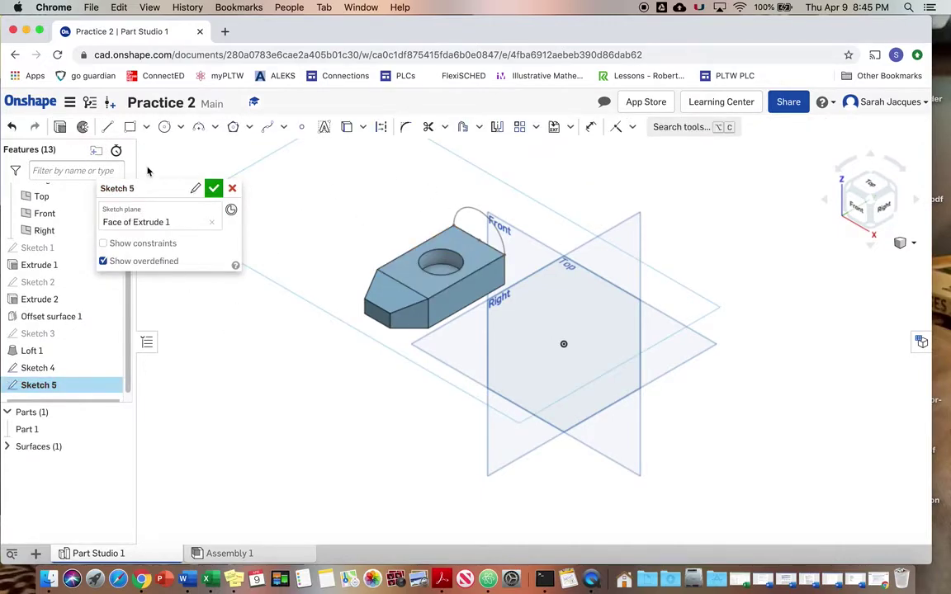
pyautogui.click(164, 129)
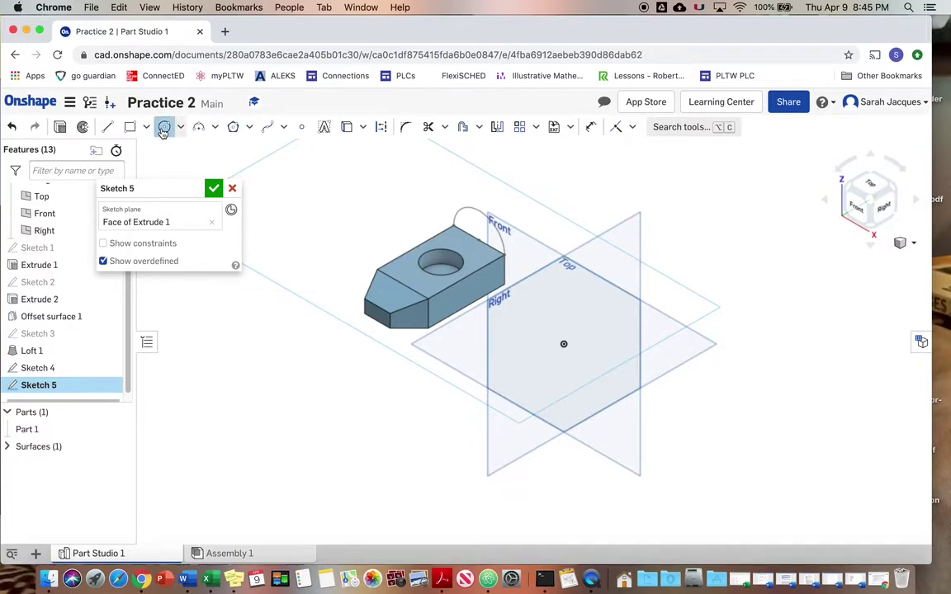
pyautogui.click(453, 226)
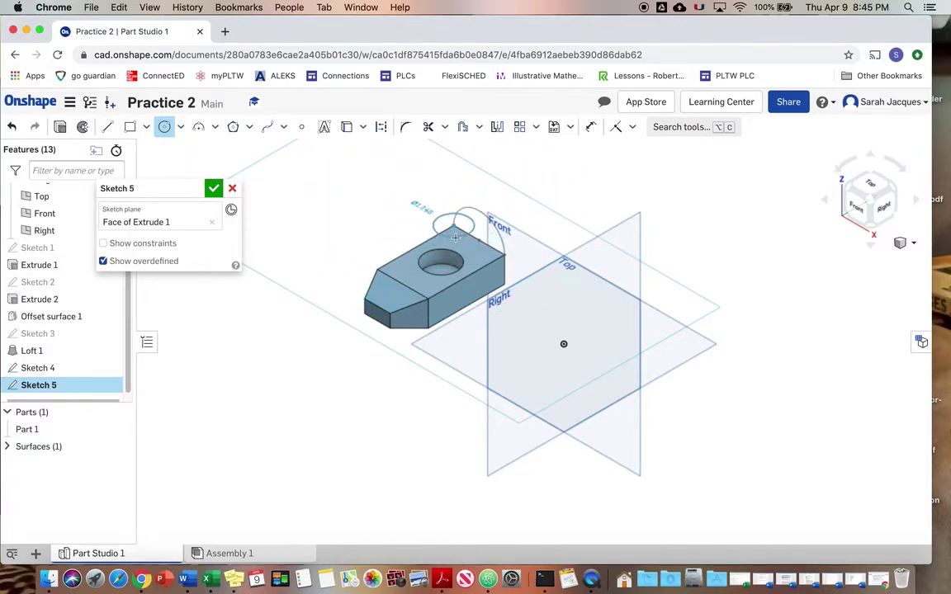
pyautogui.click(456, 238)
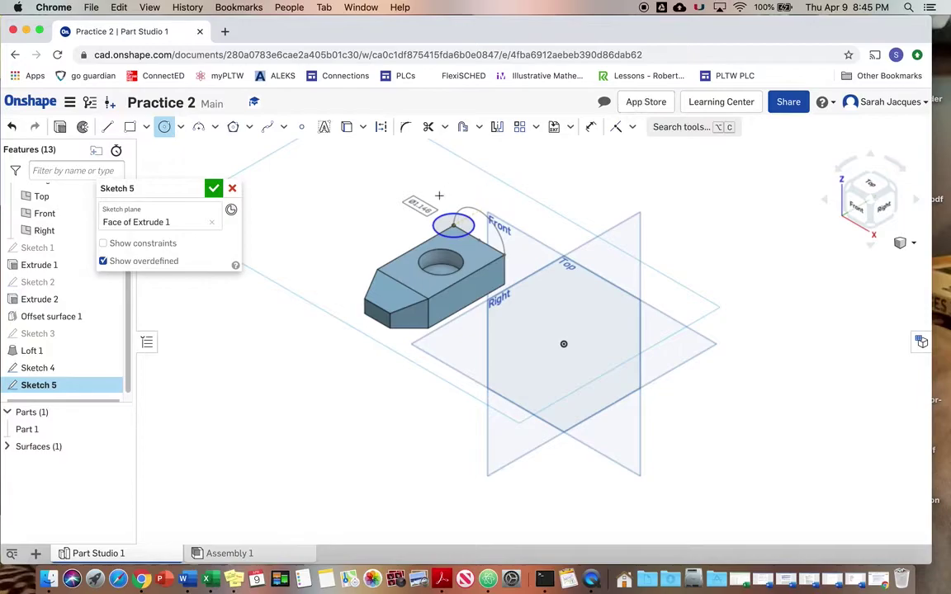
# Set the corner circle's diameter to 0.25 in, finish the sketch and return to the isometric view.
pyautogui.click(593, 126)
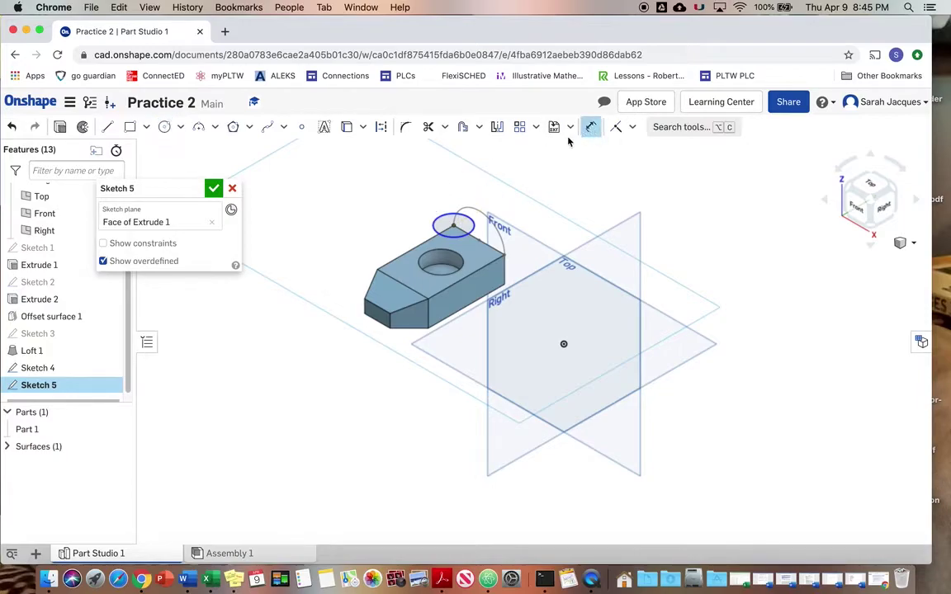
pyautogui.doubleClick(410, 213)
pyautogui.write('.25')
pyautogui.press('Return')
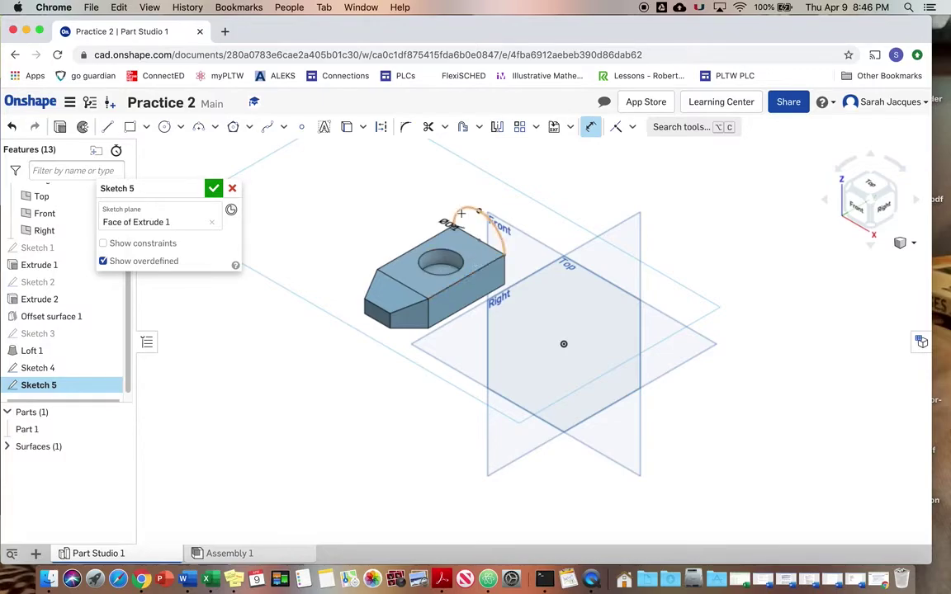
pyautogui.scroll(10, 483, 219)
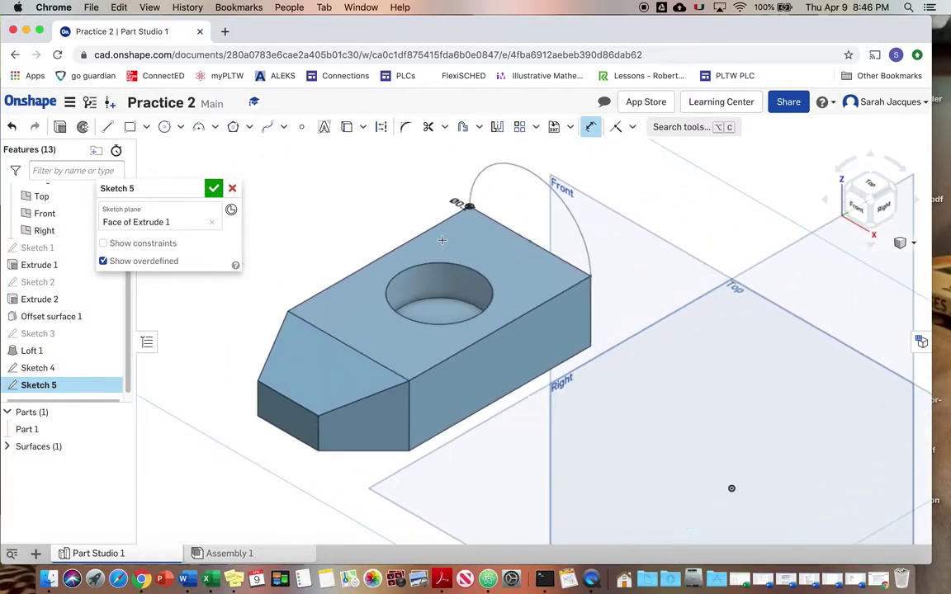
pyautogui.moveTo(479, 214); pyautogui.dragTo(453, 209, button='right')
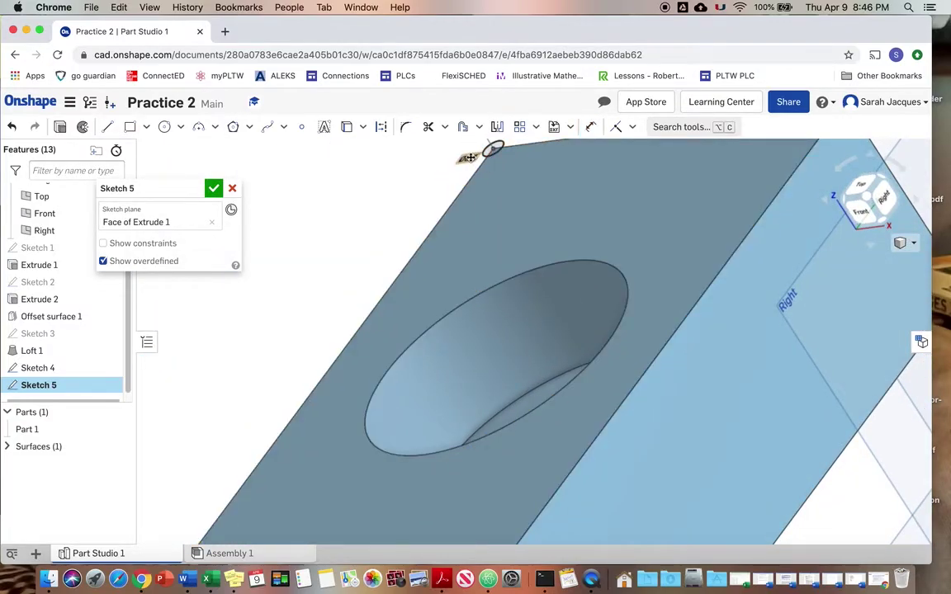
pyautogui.doubleClick(469, 157)
pyautogui.press('BackSpace')
pyautogui.write('0.25')
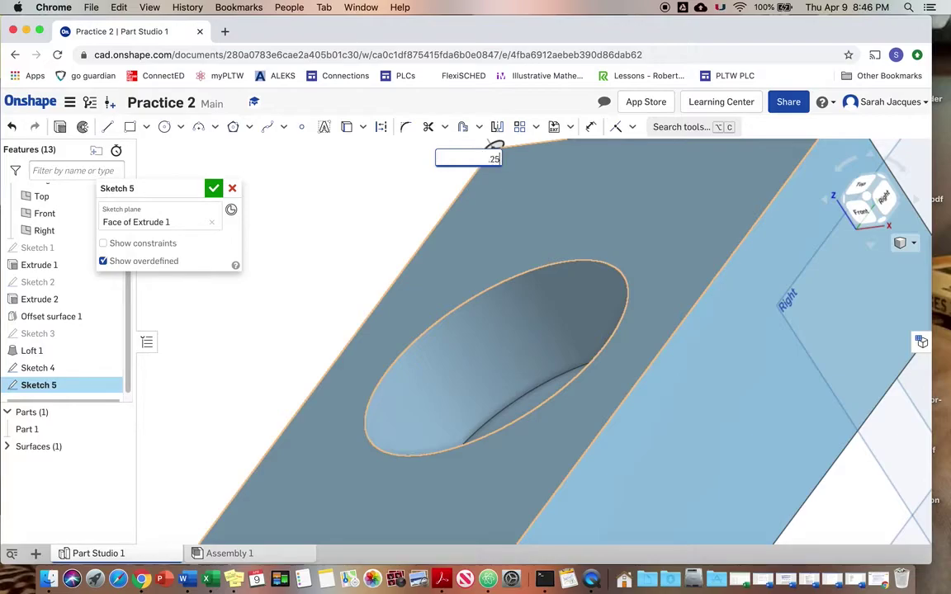
pyautogui.press('Return')
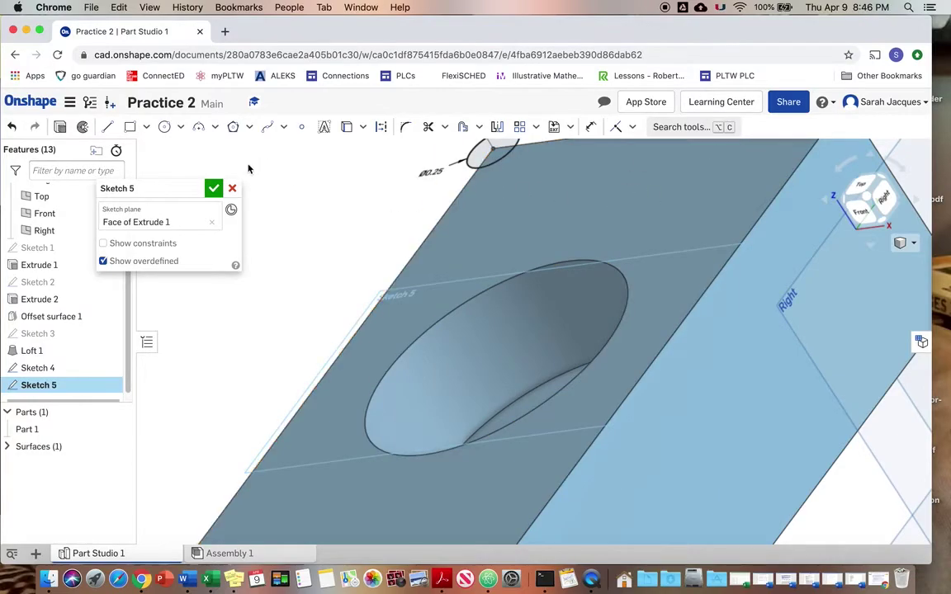
pyautogui.click(214, 188)
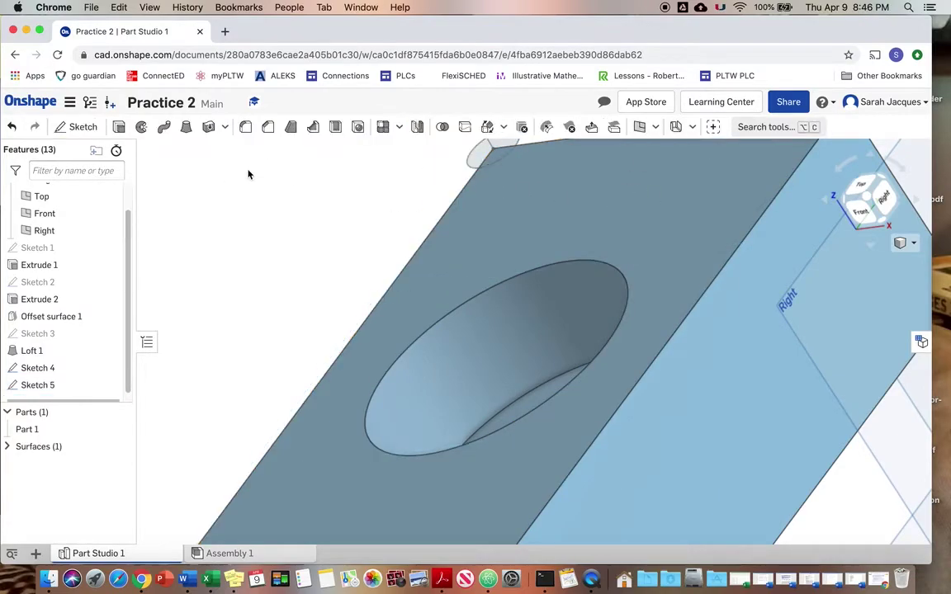
pyautogui.click(912, 243)
pyautogui.click(900, 265)
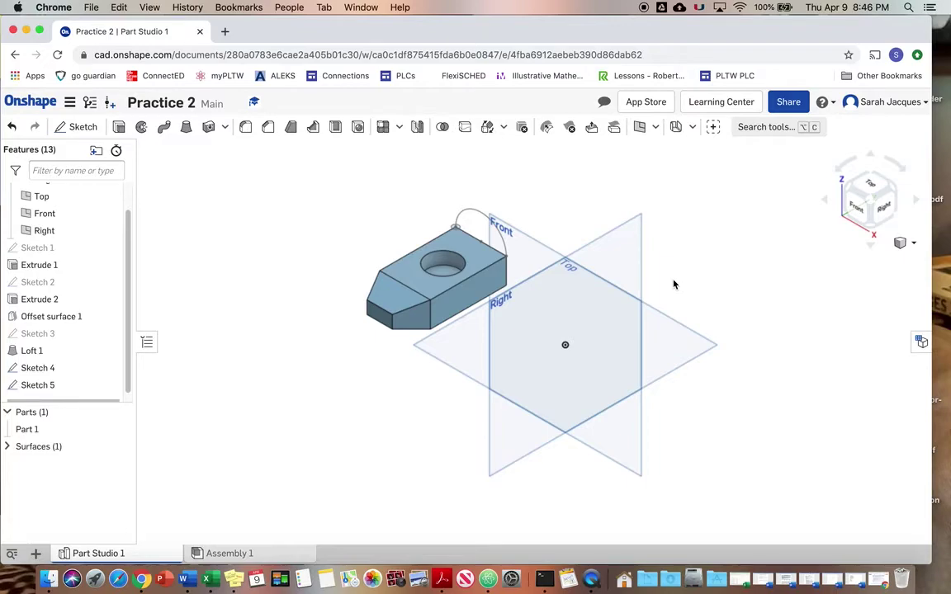
# Sweep the small corner circle along the arc as a new solid handle, and check it in the front and isometric views.
pyautogui.click(164, 128)
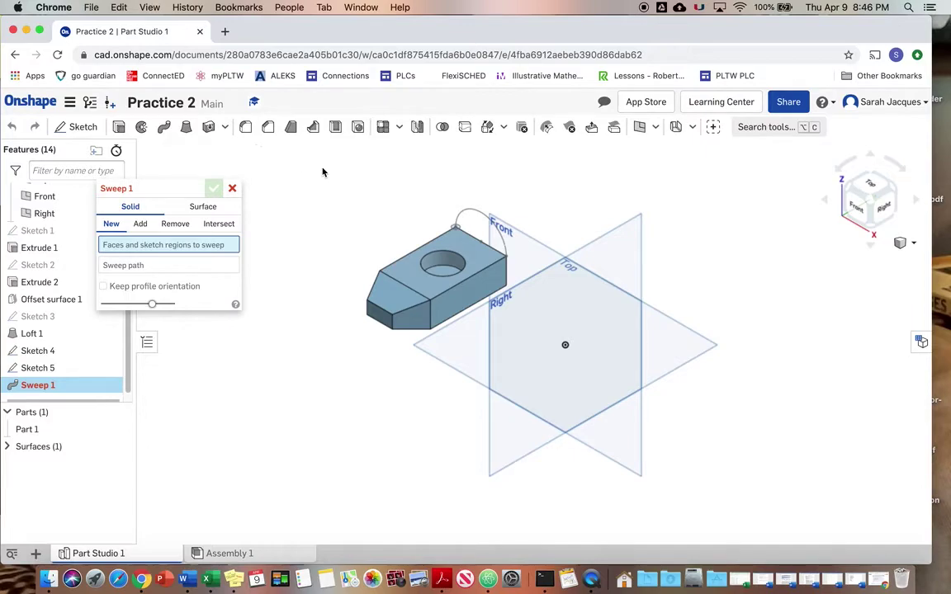
pyautogui.click(454, 230)
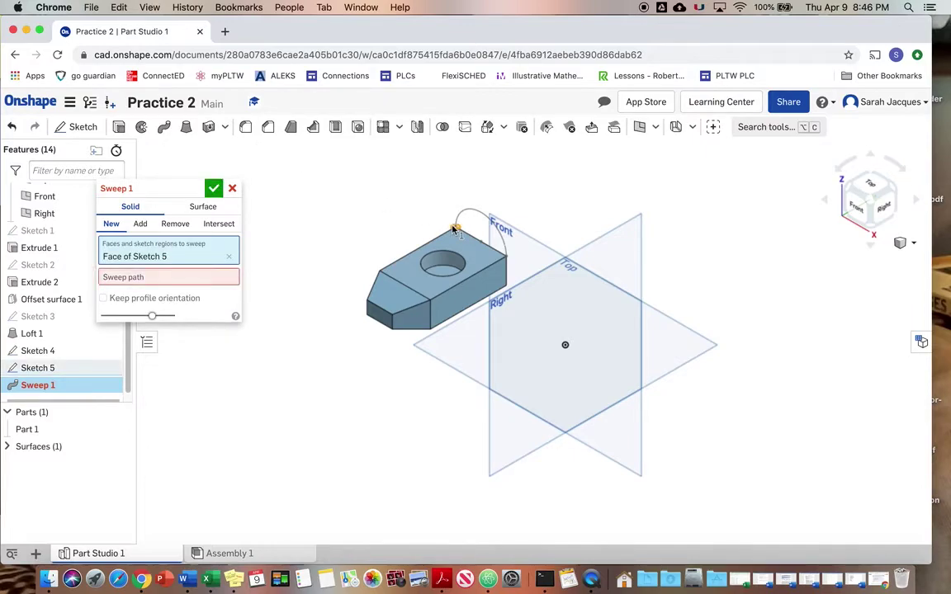
pyautogui.click(129, 281)
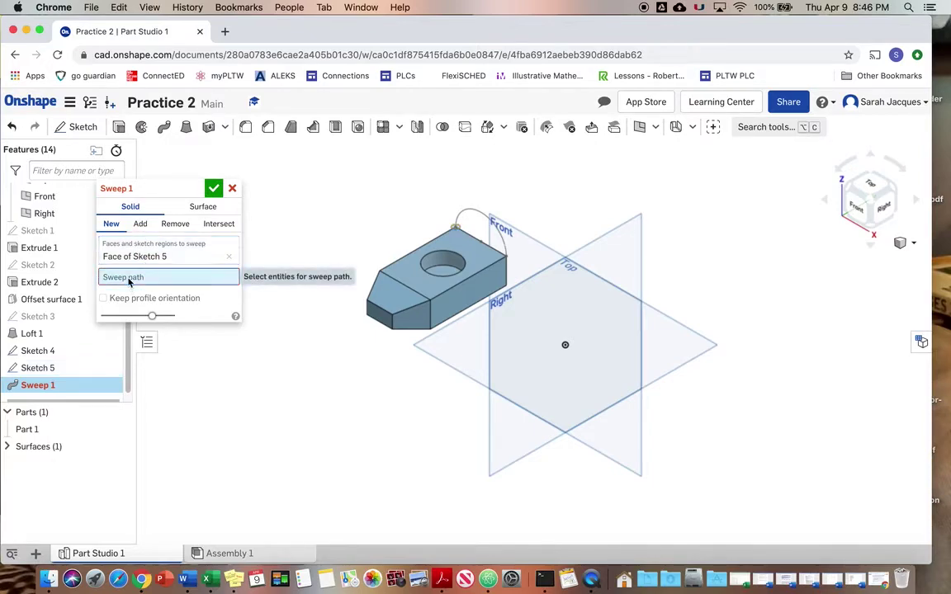
pyautogui.click(475, 213)
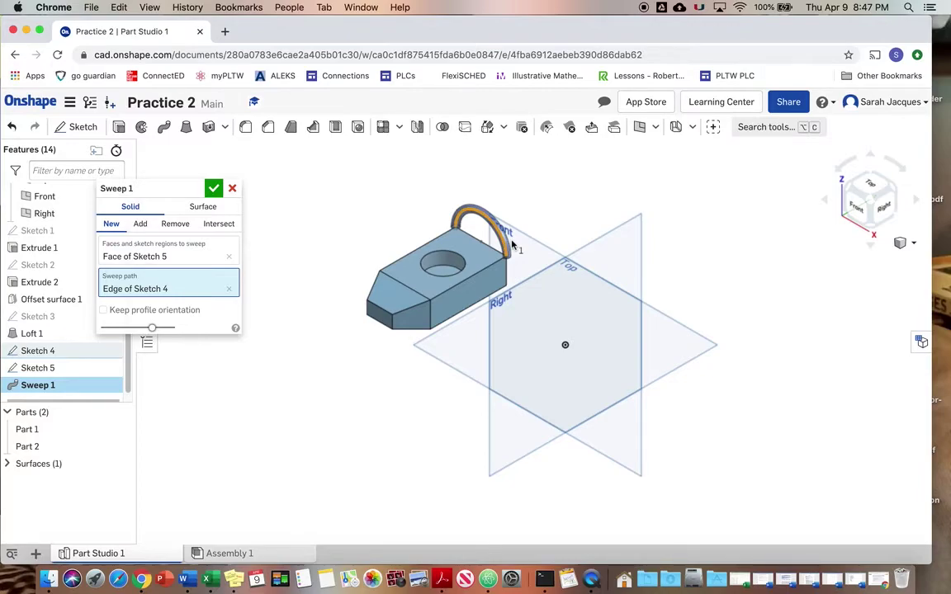
pyautogui.click(213, 188)
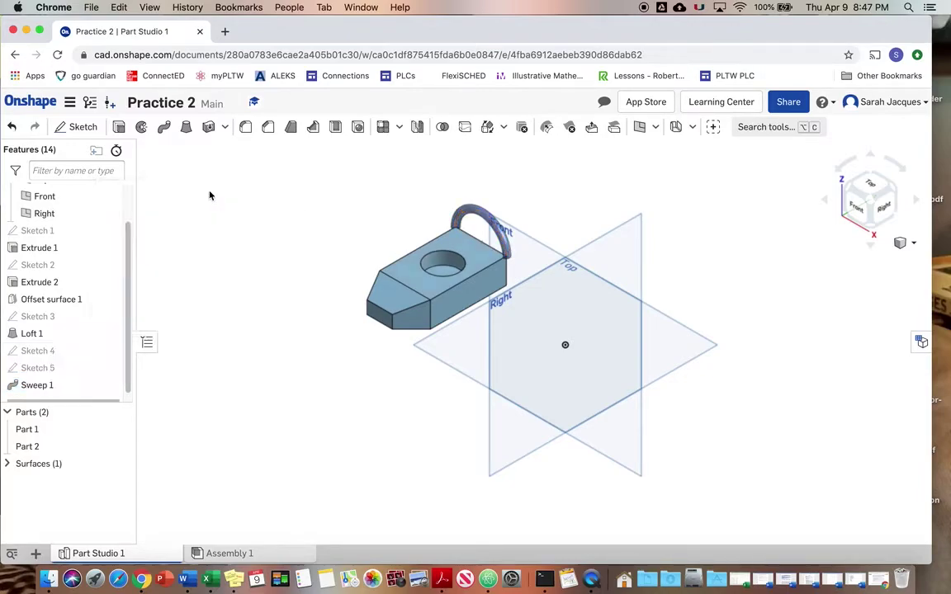
pyautogui.click(858, 210)
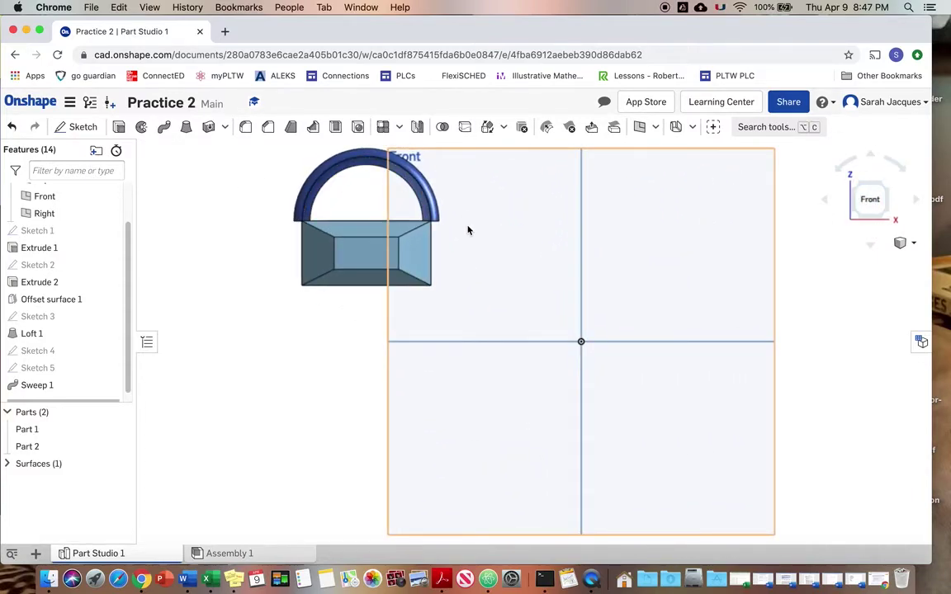
pyautogui.click(902, 241)
pyautogui.click(896, 258)
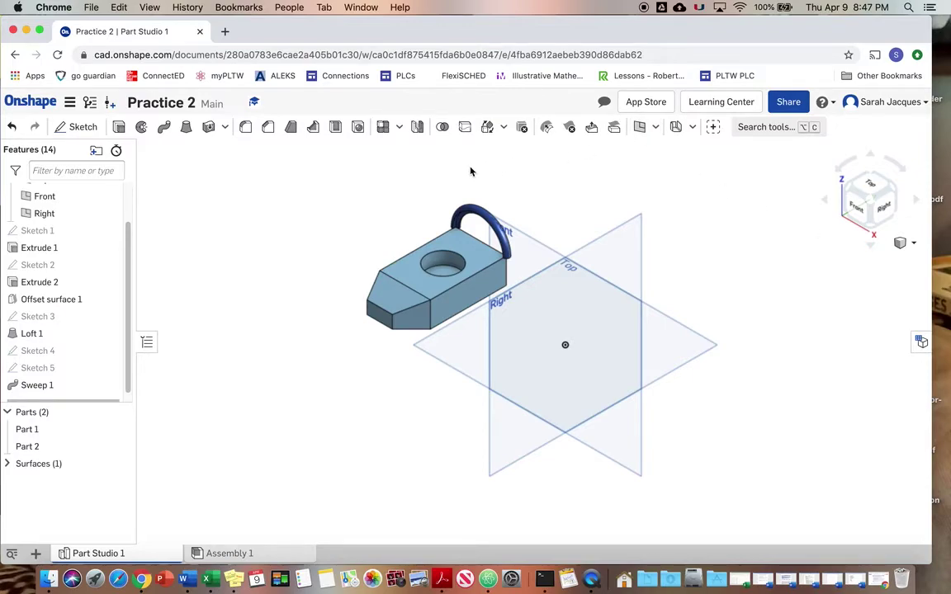
# Try a full revolve of the block's top face about its long right edge as a new part, and undo it.
pyautogui.click(140, 128)
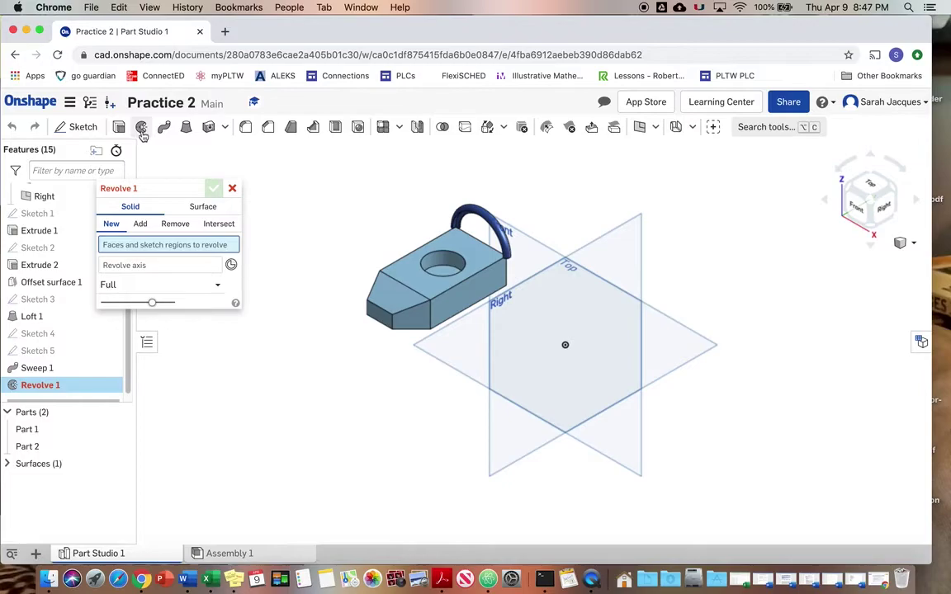
pyautogui.click(414, 284)
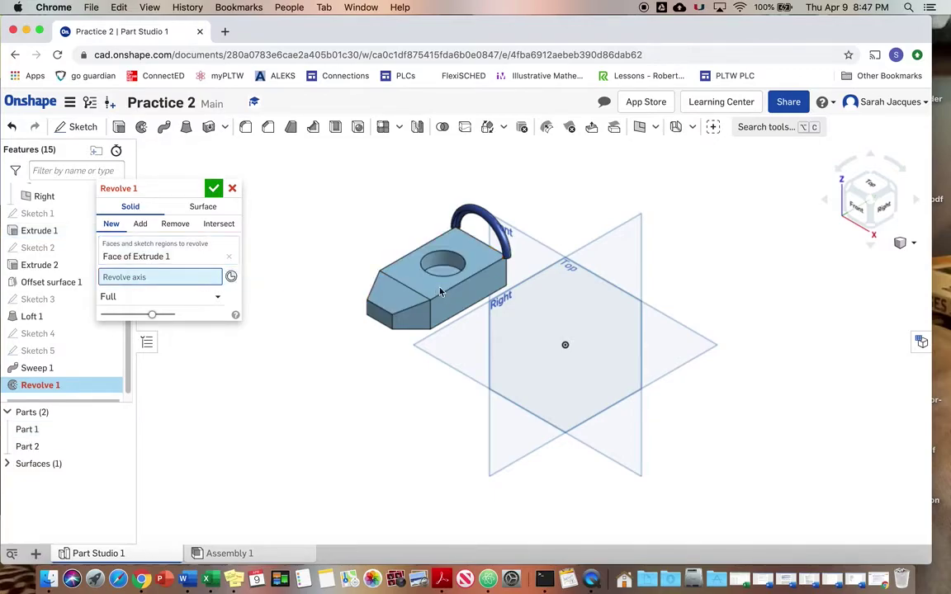
pyautogui.click(431, 287)
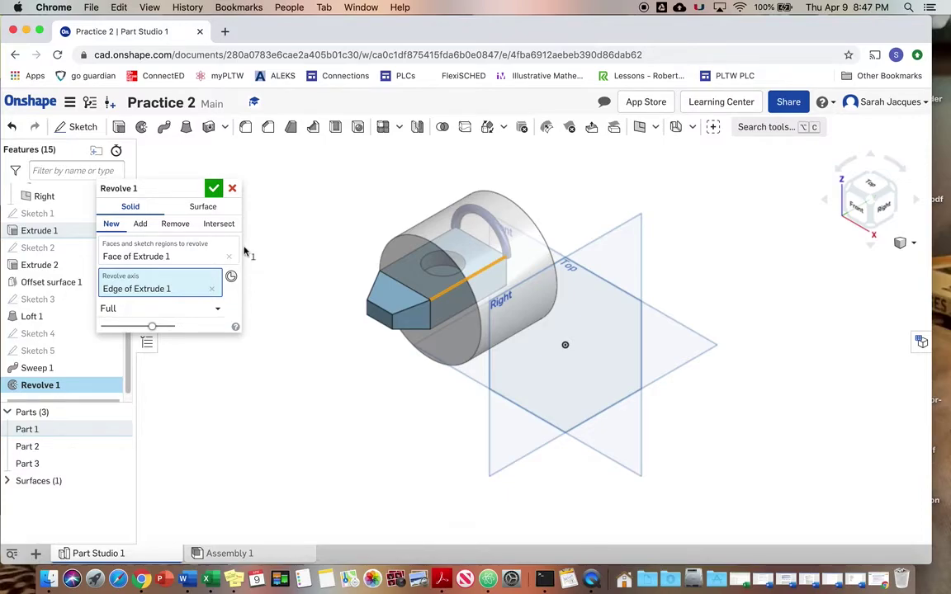
pyautogui.click(213, 190)
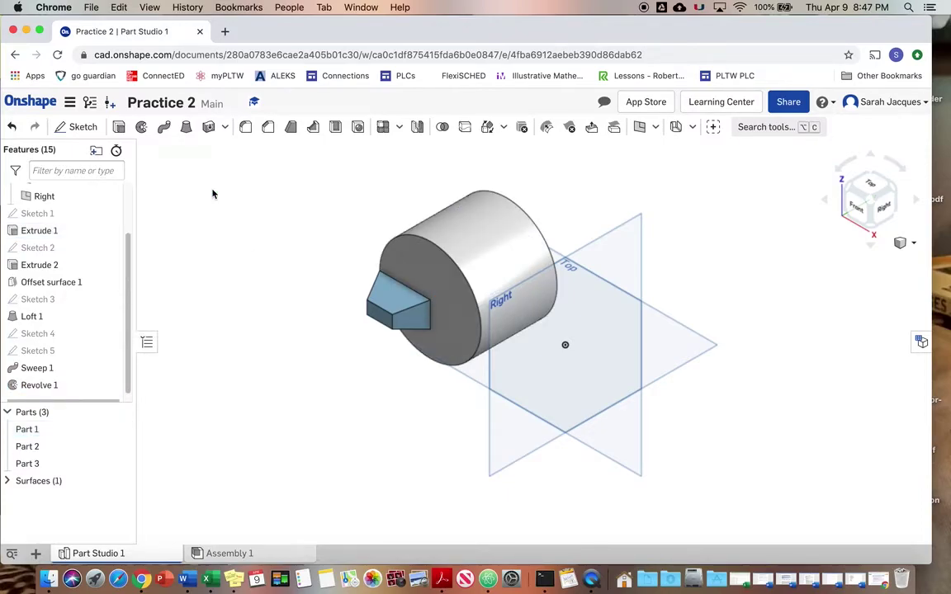
pyautogui.click(11, 127)
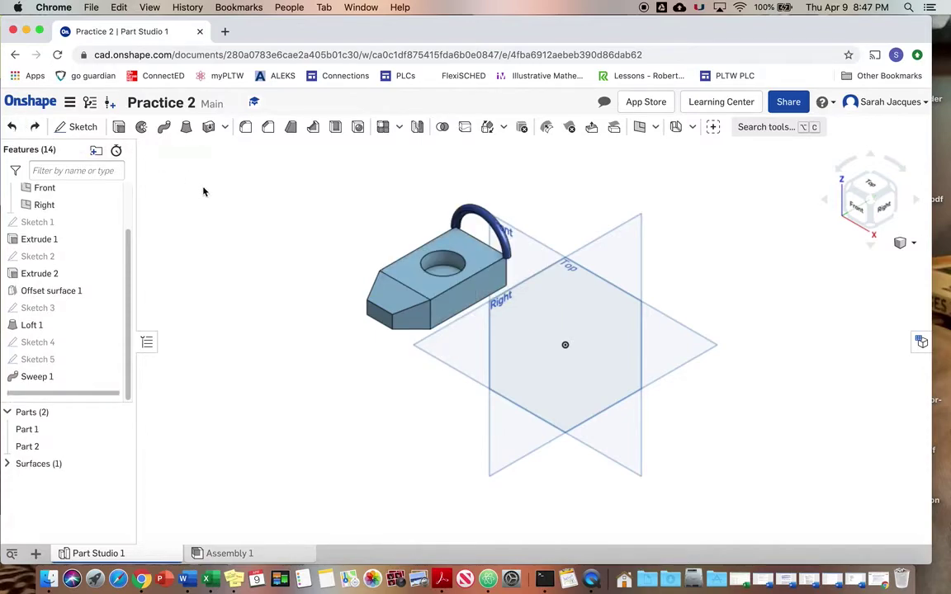
# Revolve the small front face of the loft a full turn about its upper edge, adding it to the block.
pyautogui.click(141, 126)
pyautogui.click(383, 316)
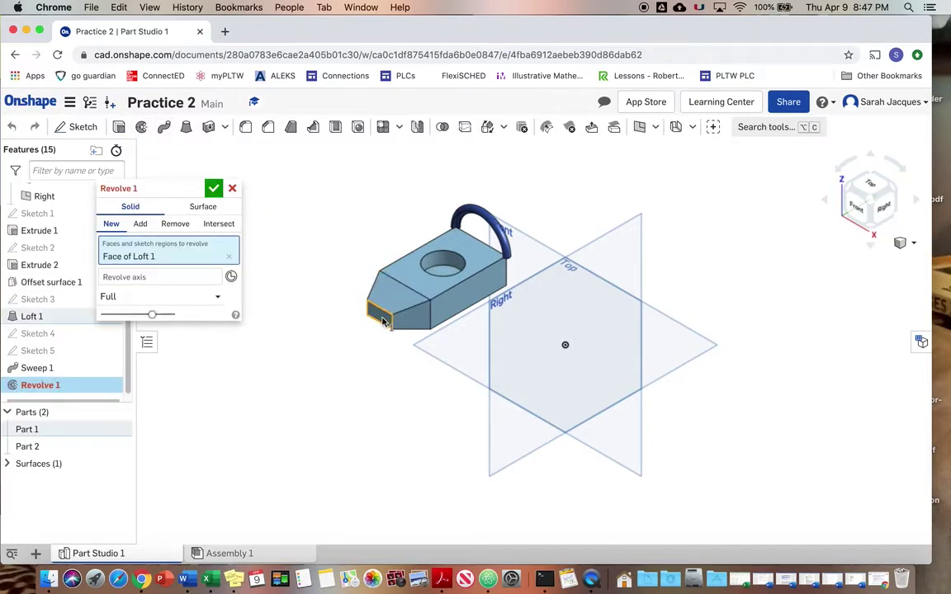
pyautogui.click(382, 316)
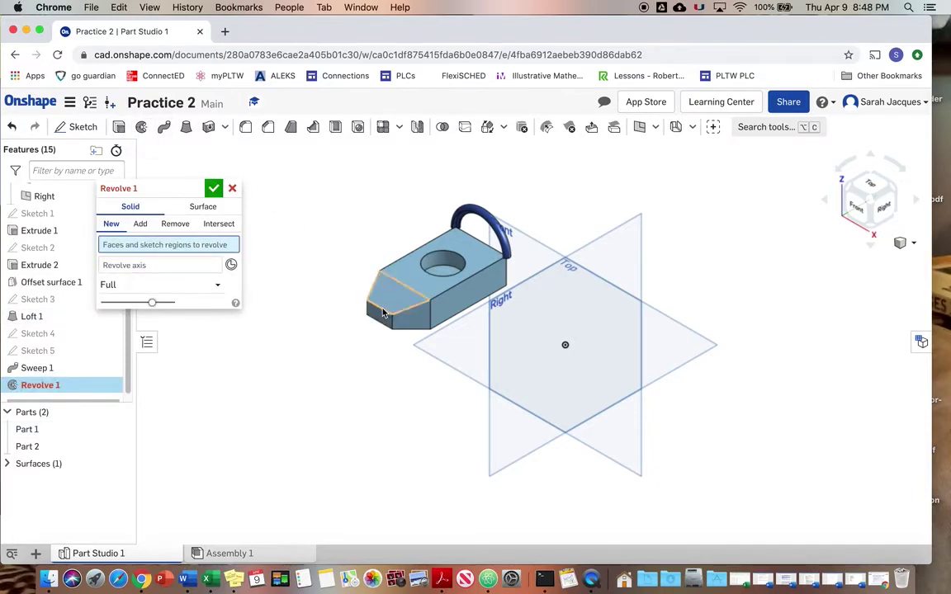
pyautogui.click(153, 265)
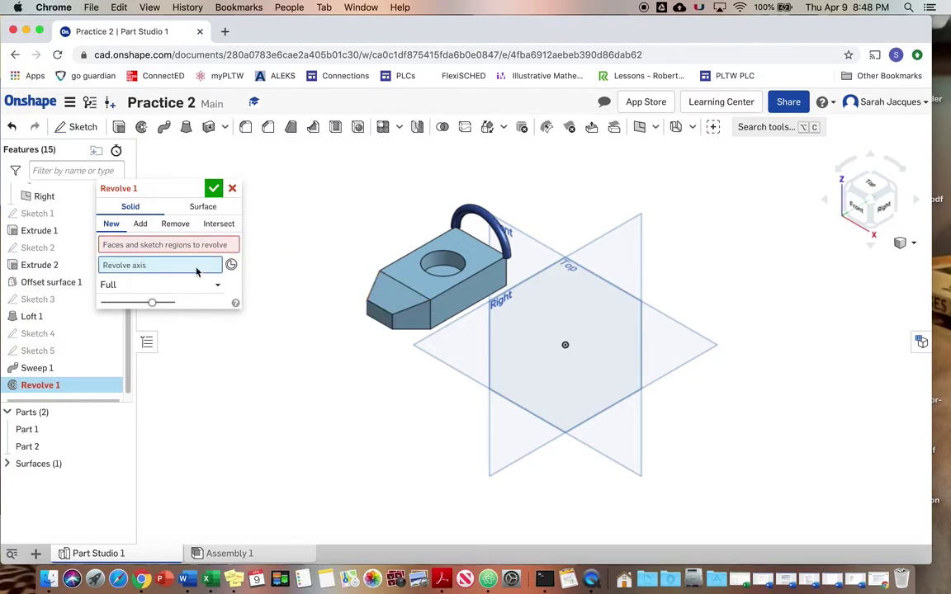
pyautogui.click(180, 246)
pyautogui.click(382, 318)
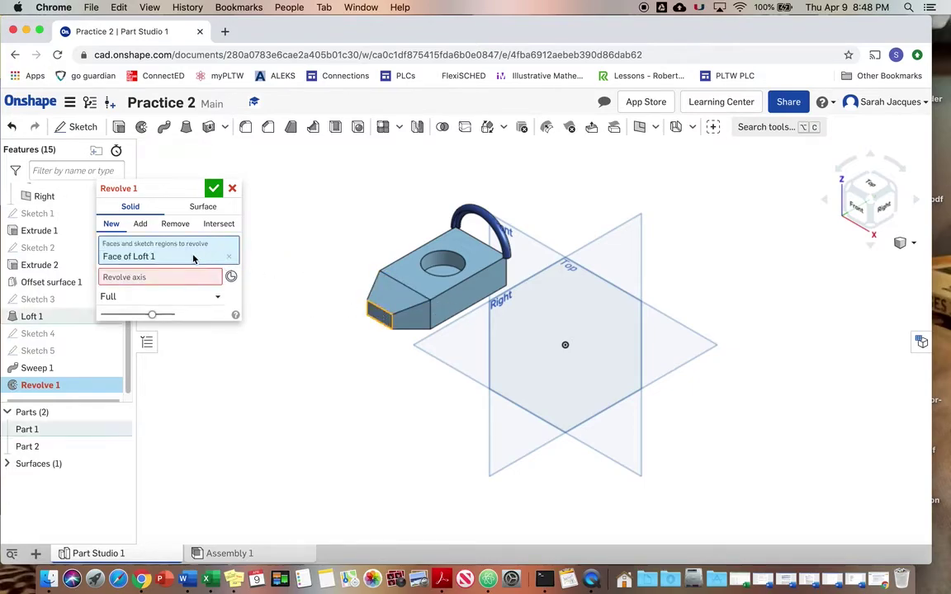
pyautogui.click(390, 311)
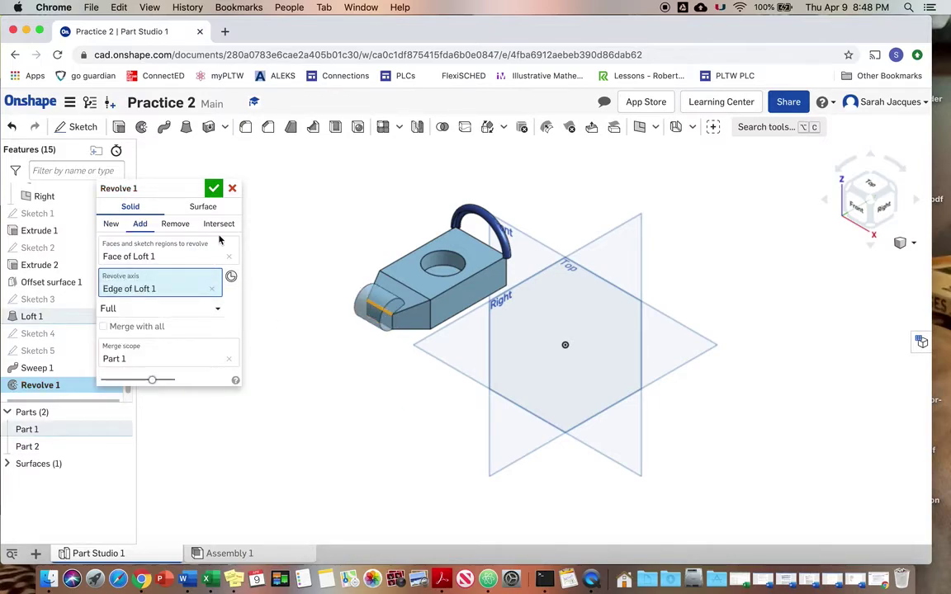
pyautogui.click(214, 188)
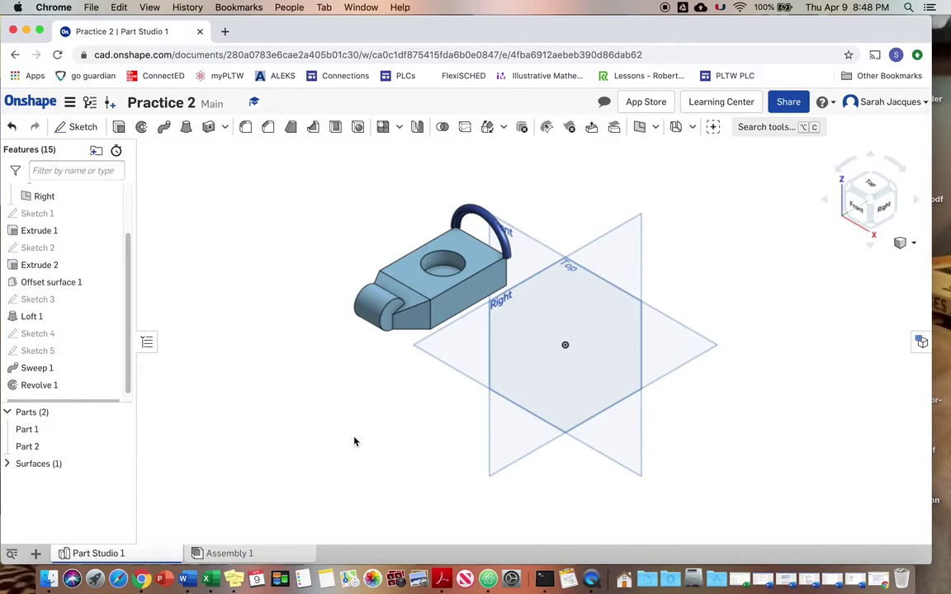
# Fillet the loft's four slanted corner edges with a circular 0.2 in radius and tangent propagation.
pyautogui.click(245, 127)
pyautogui.click(378, 278)
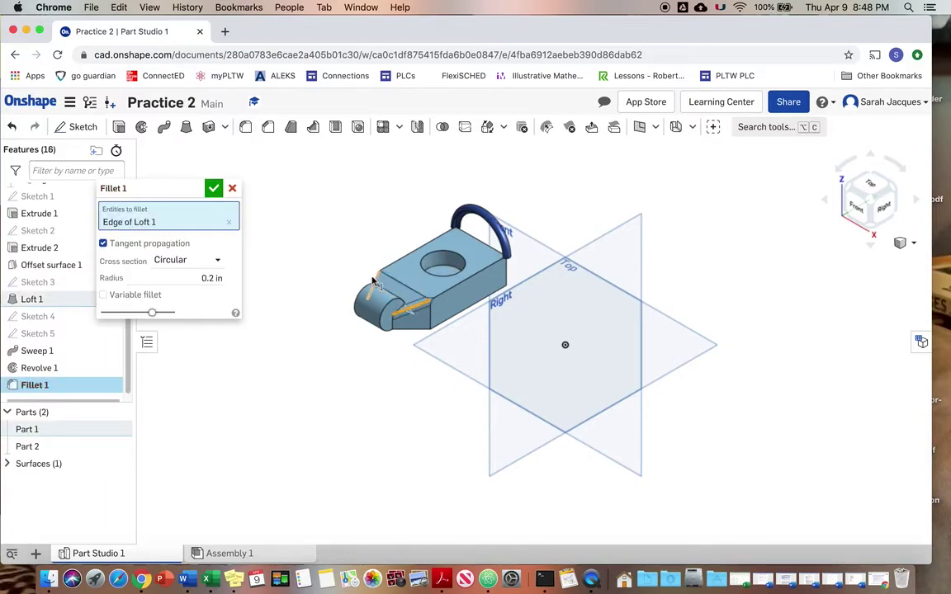
pyautogui.click(369, 283)
pyautogui.click(421, 331)
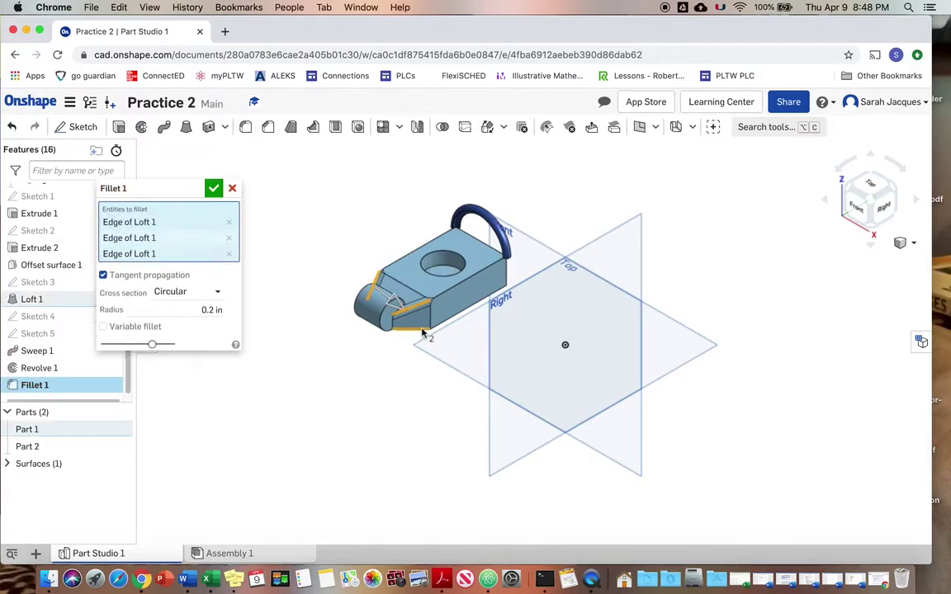
pyautogui.click(391, 302)
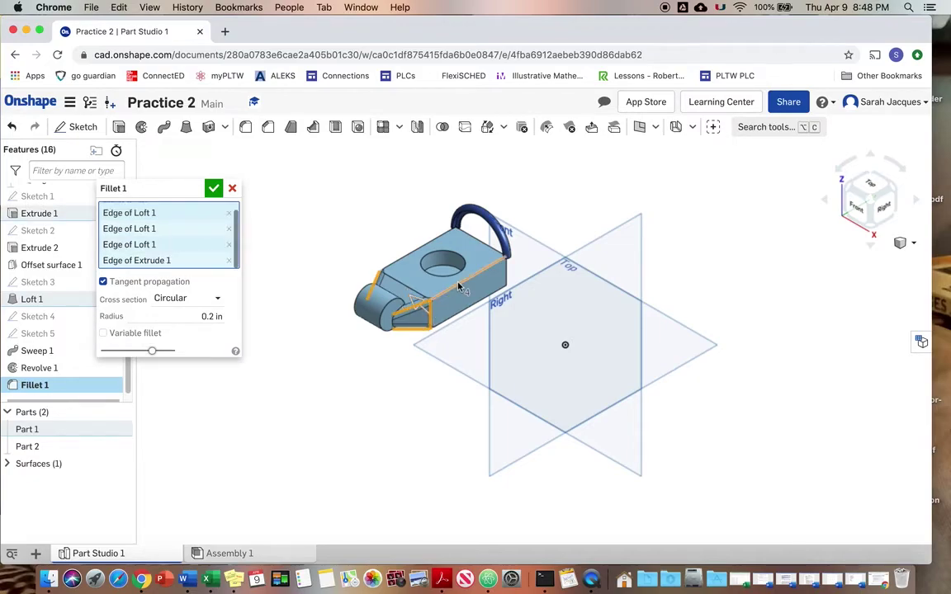
pyautogui.click(229, 261)
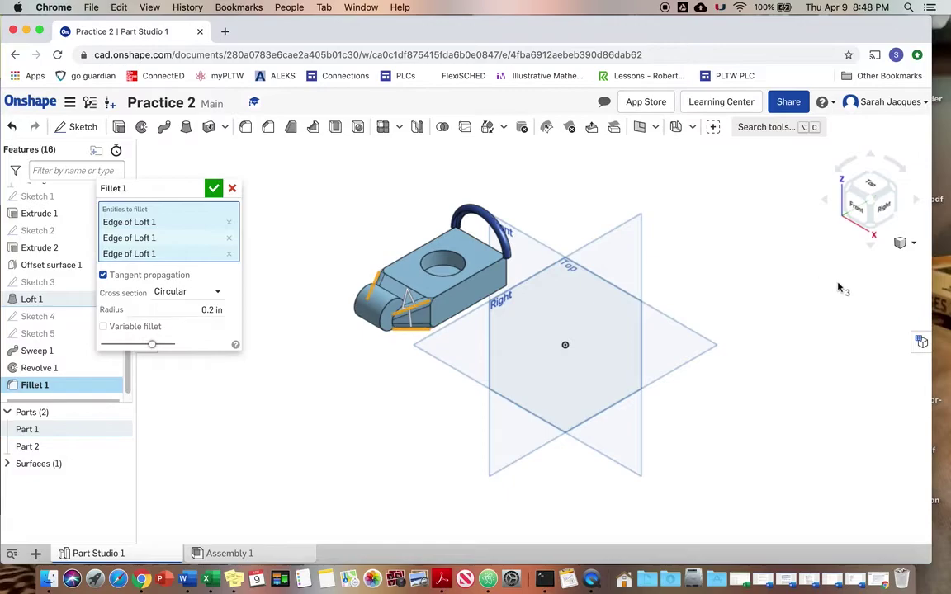
pyautogui.hotkey('shift', '3')
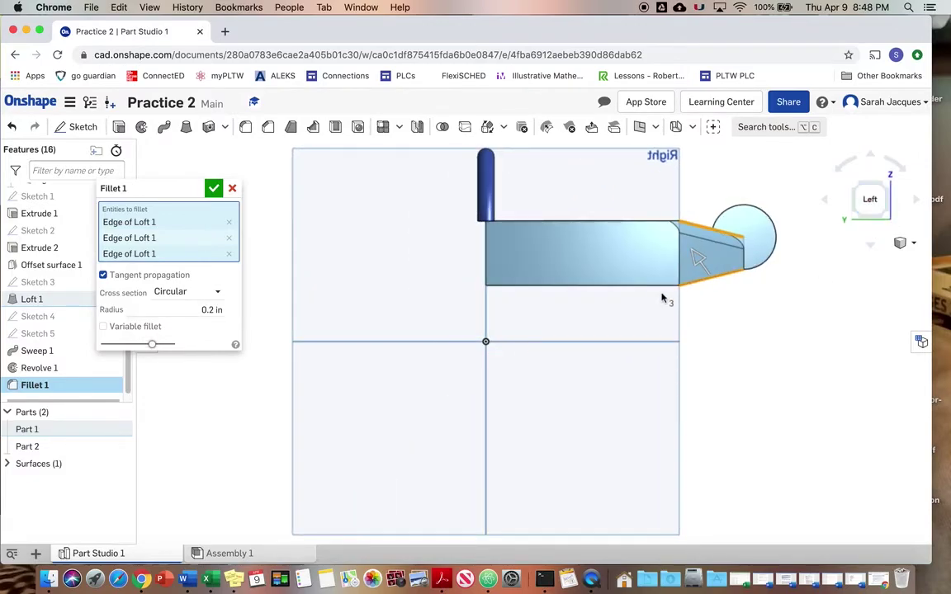
pyautogui.click(651, 252)
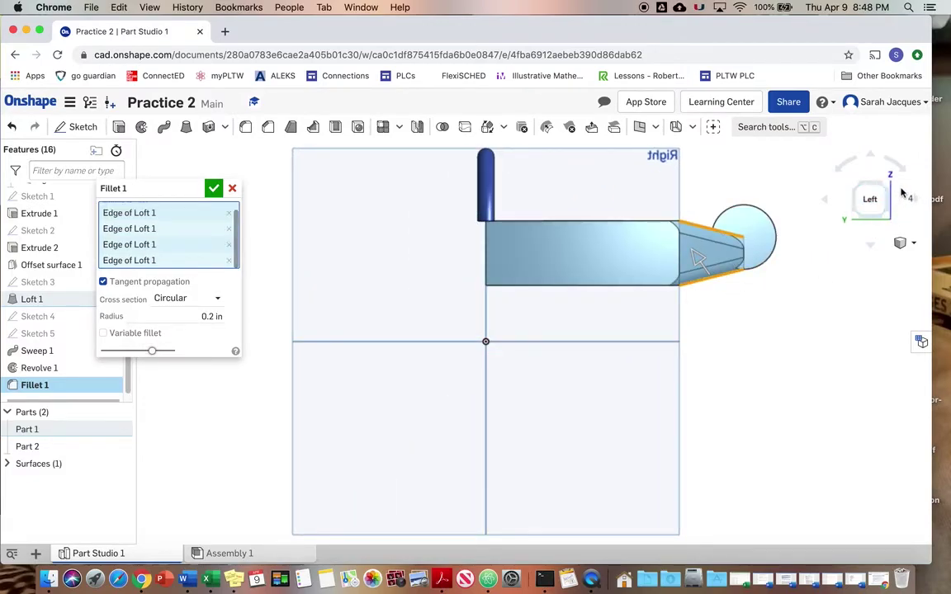
pyautogui.click(900, 243)
pyautogui.click(839, 257)
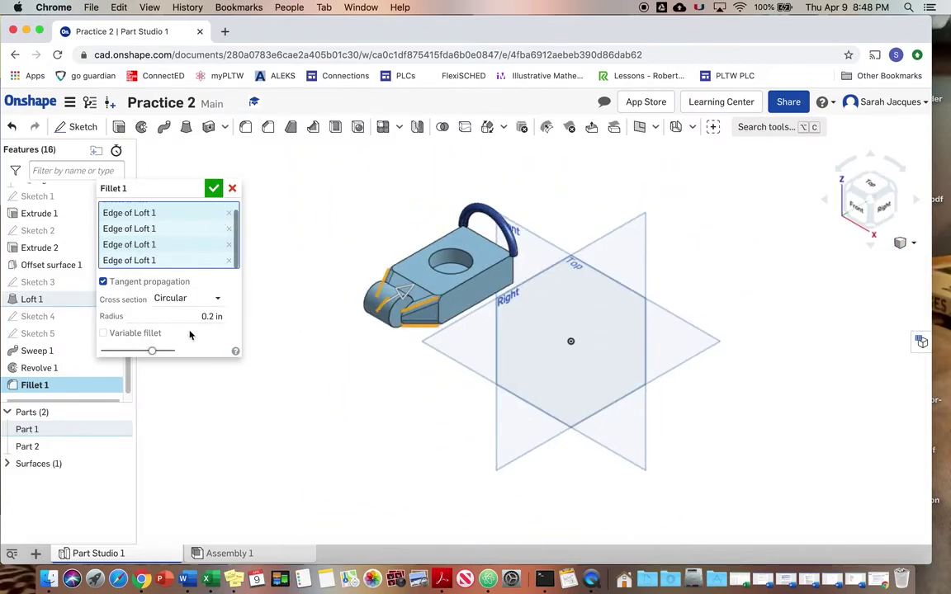
pyautogui.click(214, 189)
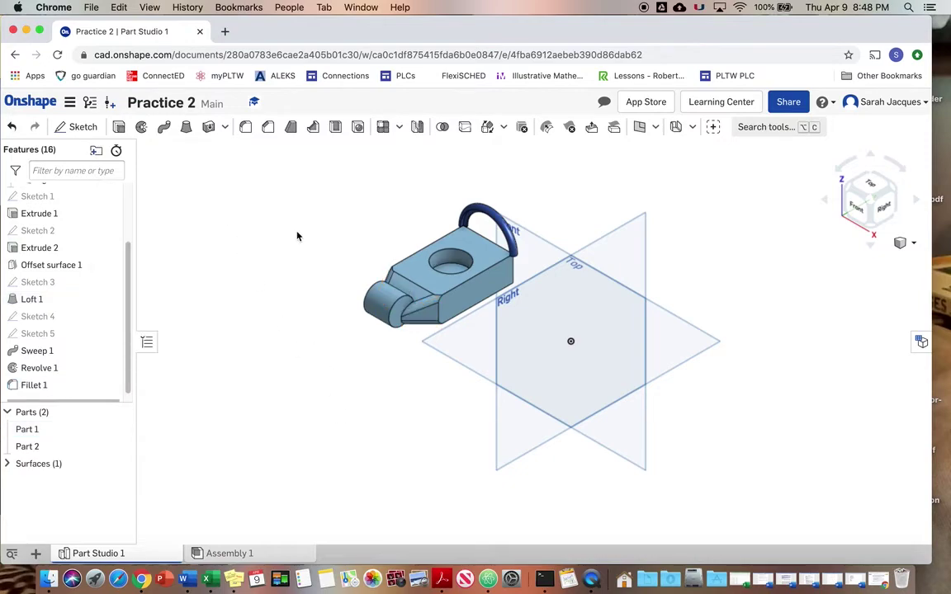
# Chamfer the block's four long side edges with an equal distance of 0.2 in, and return to the isometric view.
pyautogui.click(267, 127)
pyautogui.click(460, 296)
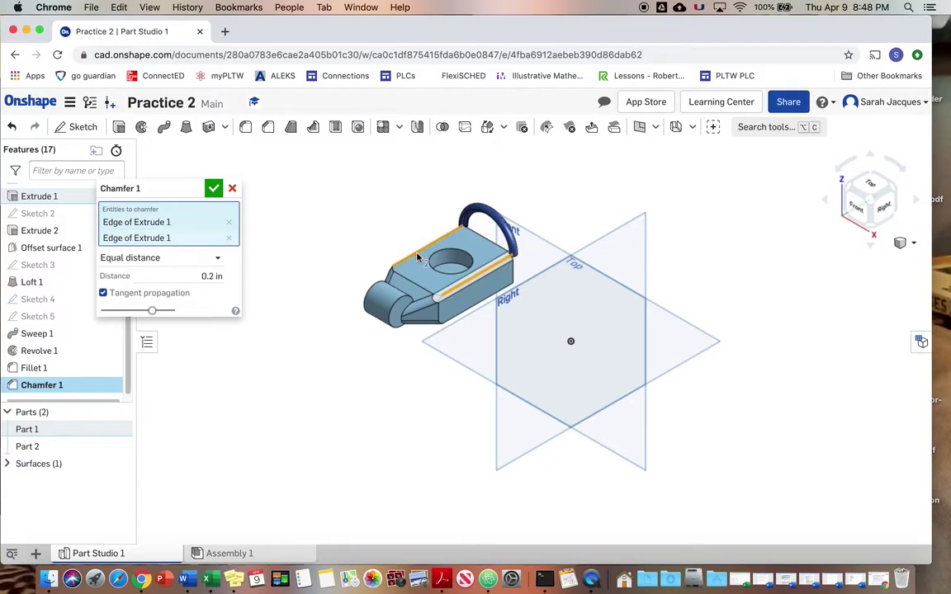
pyautogui.click(460, 315)
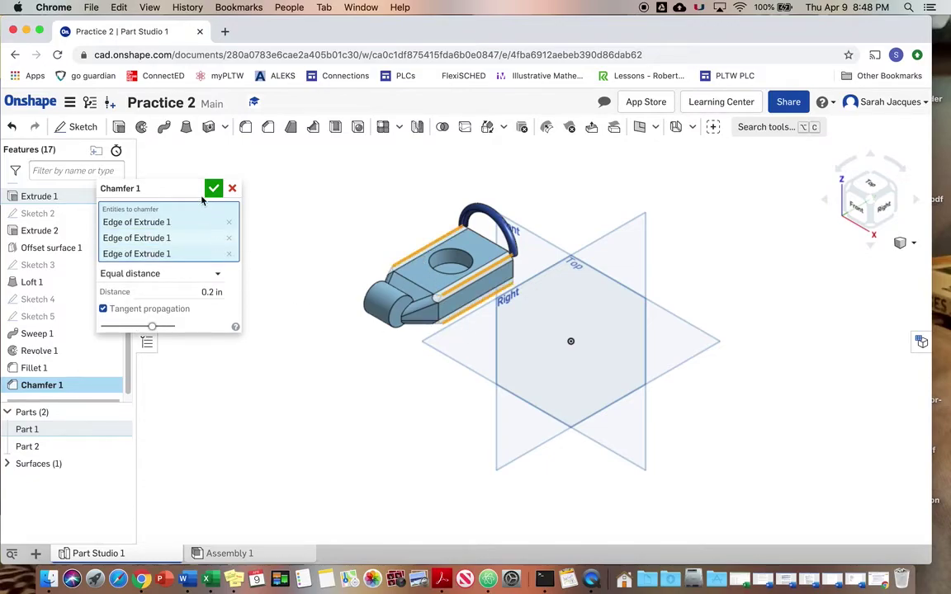
pyautogui.click(848, 204)
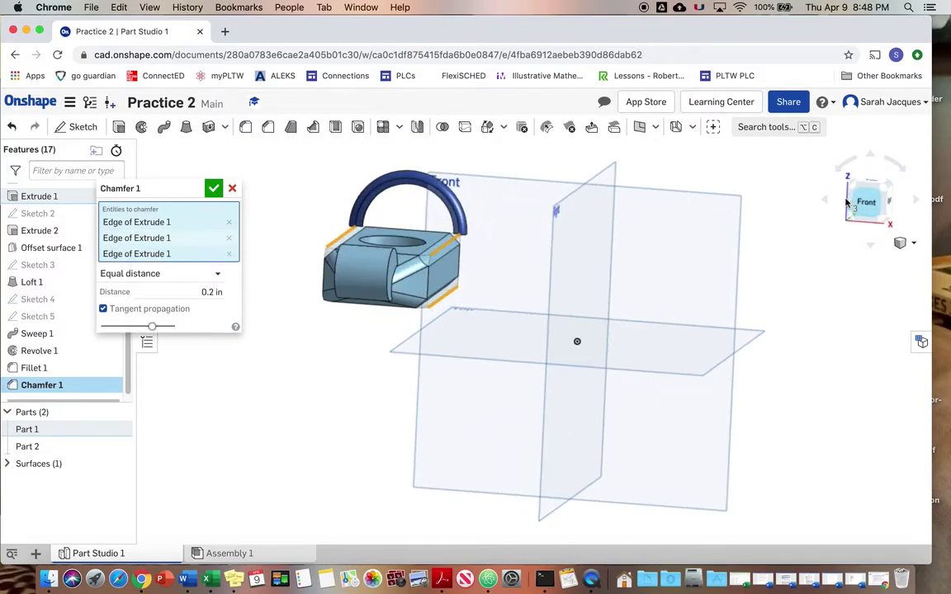
pyautogui.click(855, 206)
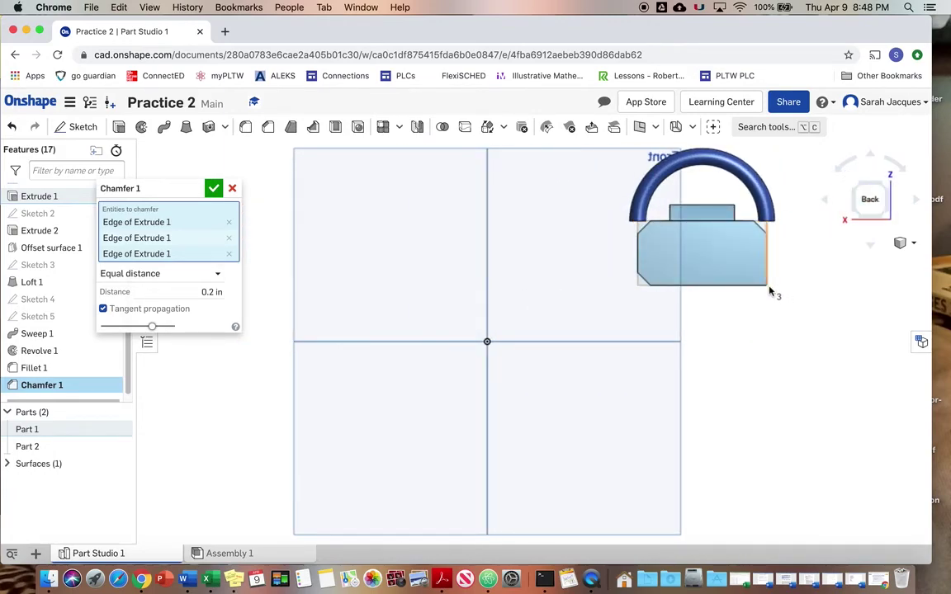
pyautogui.click(865, 204)
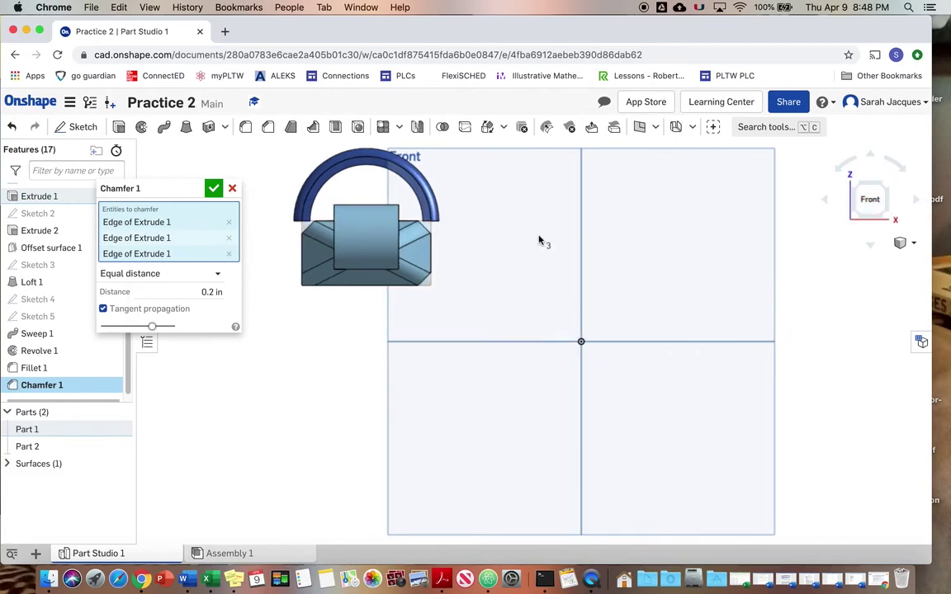
pyautogui.click(857, 188)
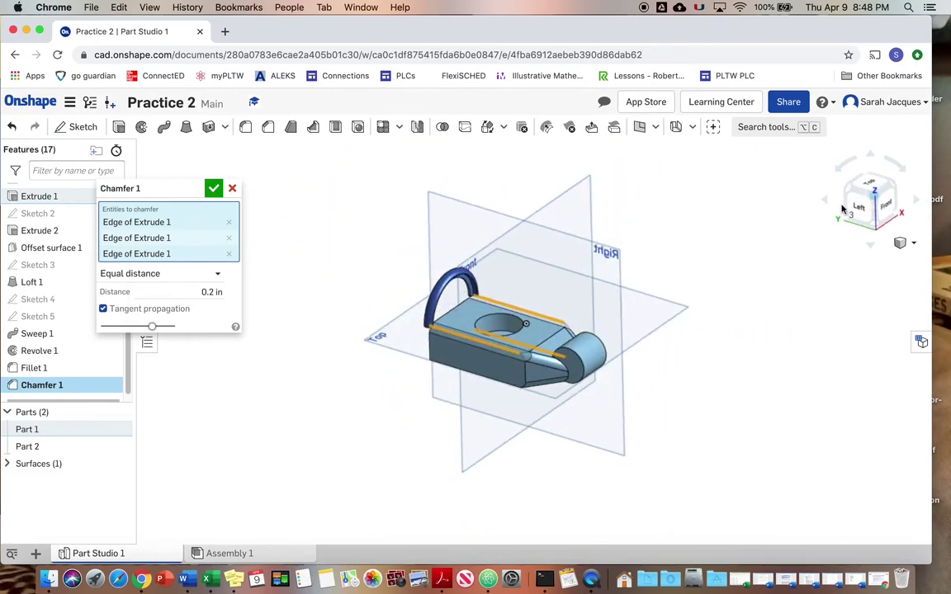
pyautogui.click(516, 397)
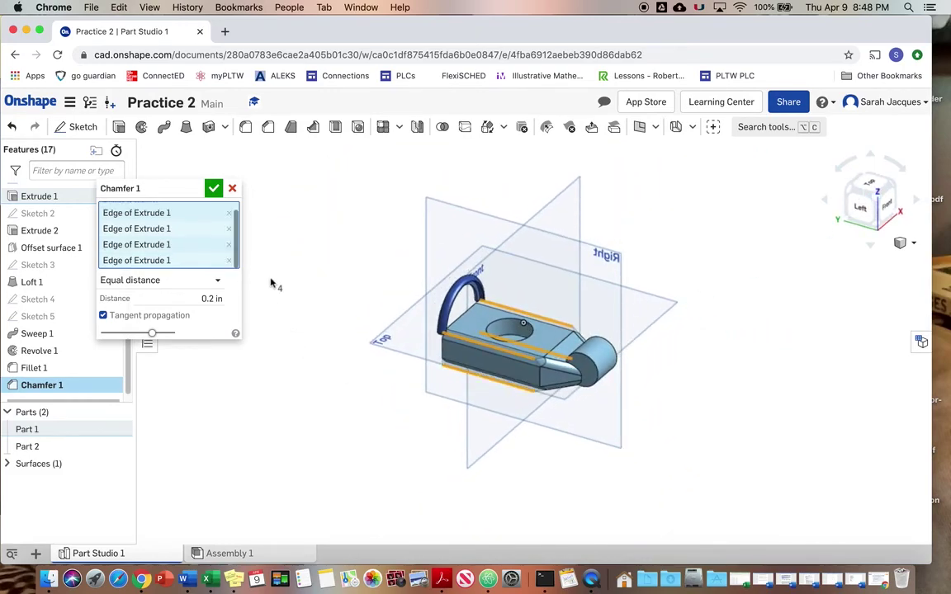
pyautogui.click(213, 188)
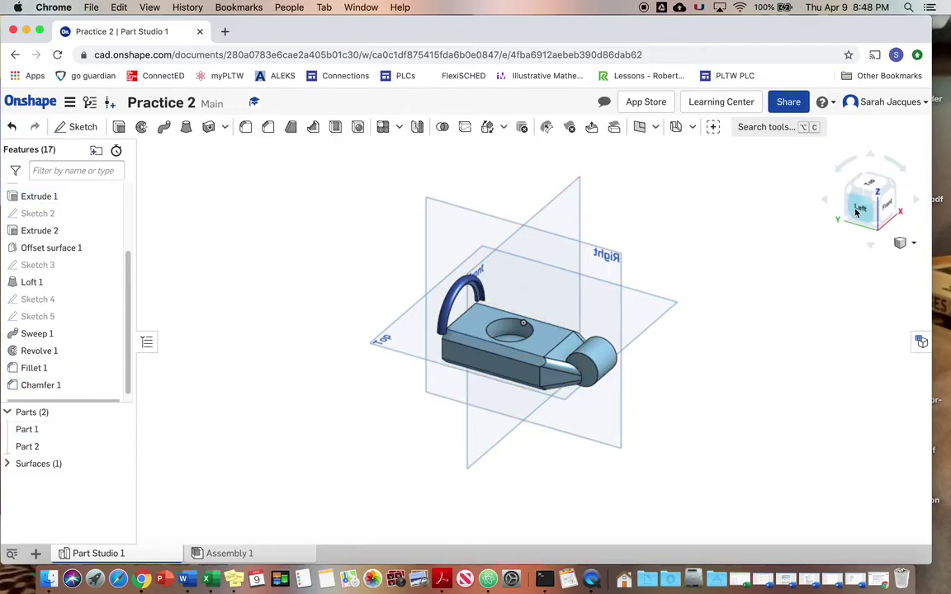
pyautogui.click(903, 243)
pyautogui.click(903, 262)
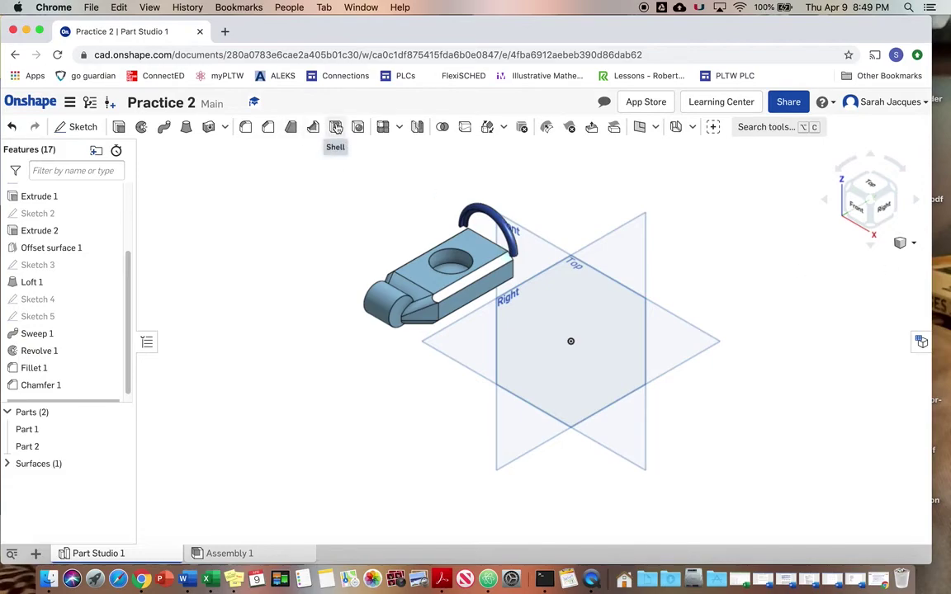
# Mirror the block (Part 1) across the Front plane as a part mirror, adding the copy to the original part.
pyautogui.click(417, 128)
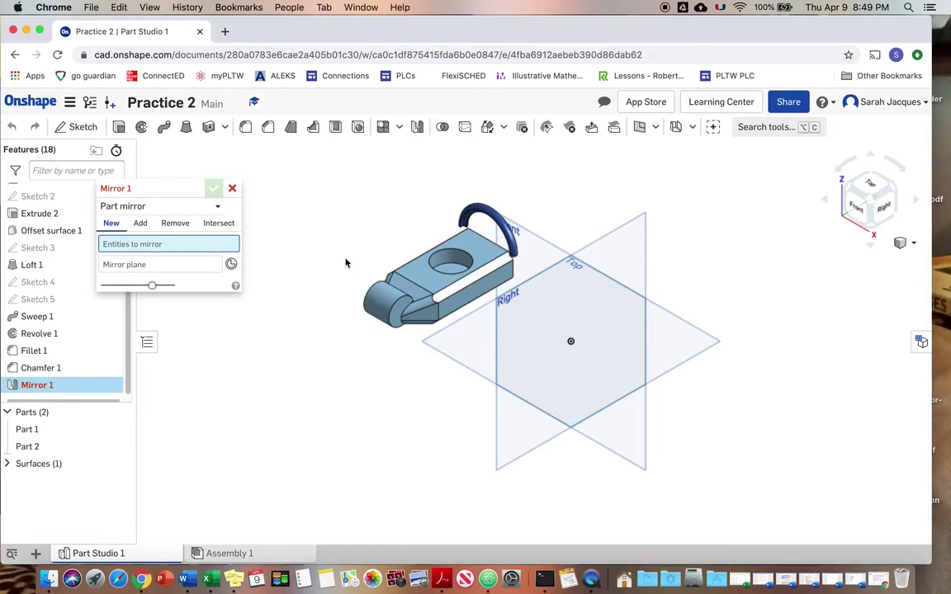
pyautogui.click(397, 253)
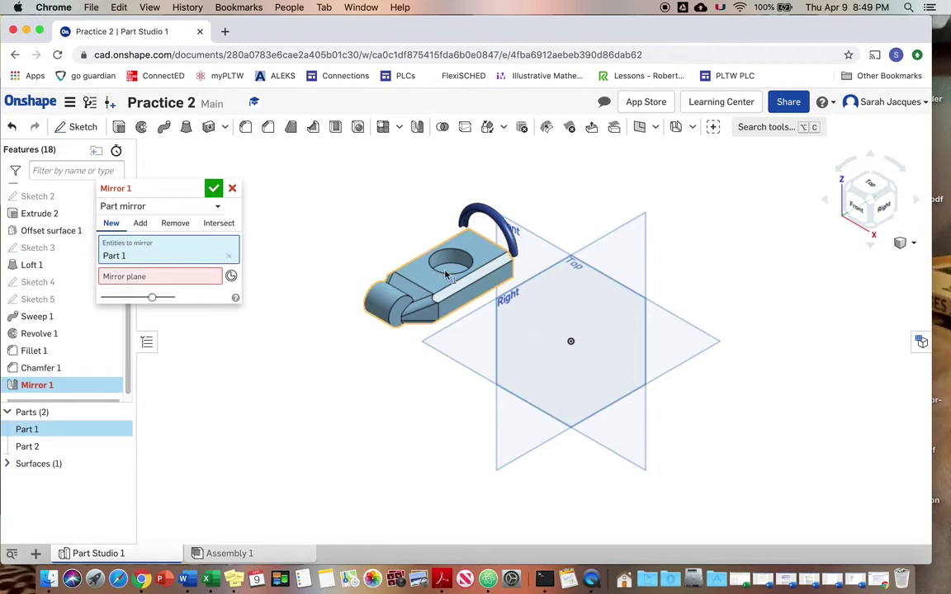
pyautogui.click(156, 277)
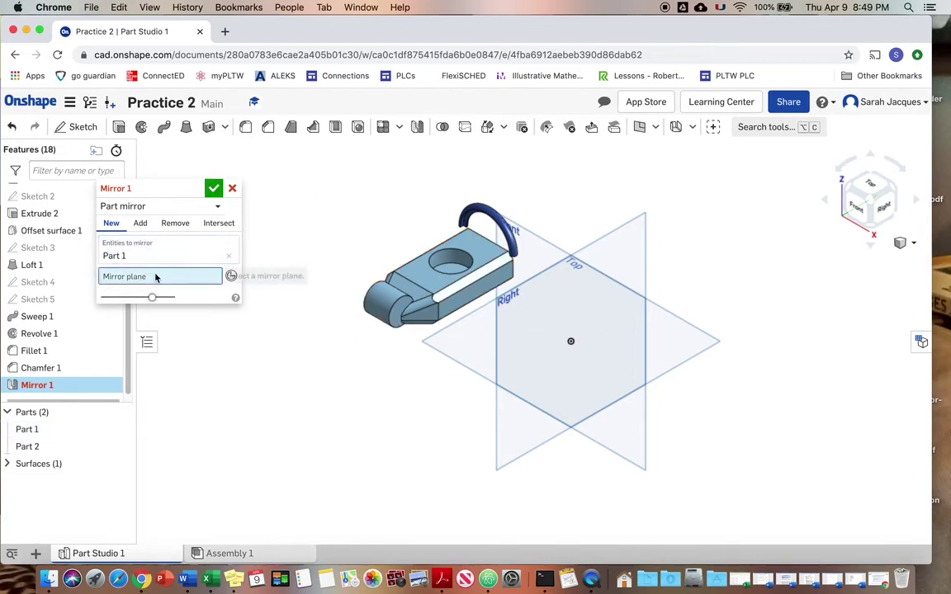
pyautogui.click(533, 241)
pyautogui.click(141, 223)
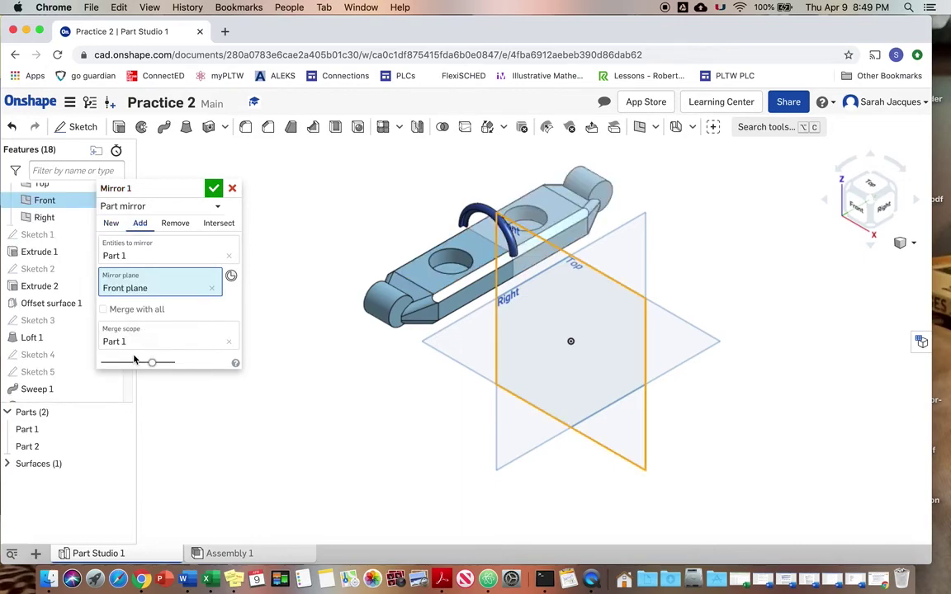
pyautogui.click(213, 189)
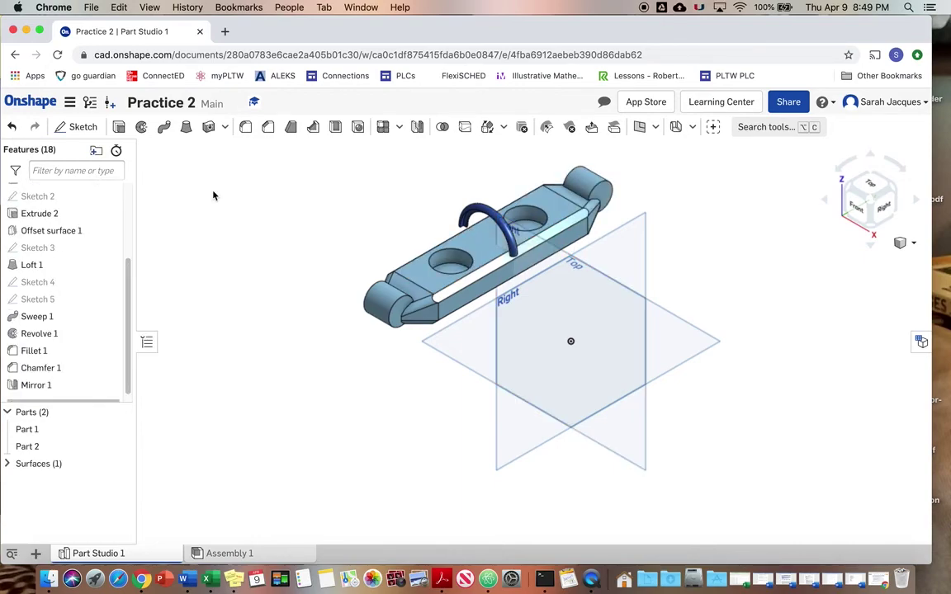
# Mirror the lengthened block across its long right side face, adding the copy to the same part.
pyautogui.click(417, 127)
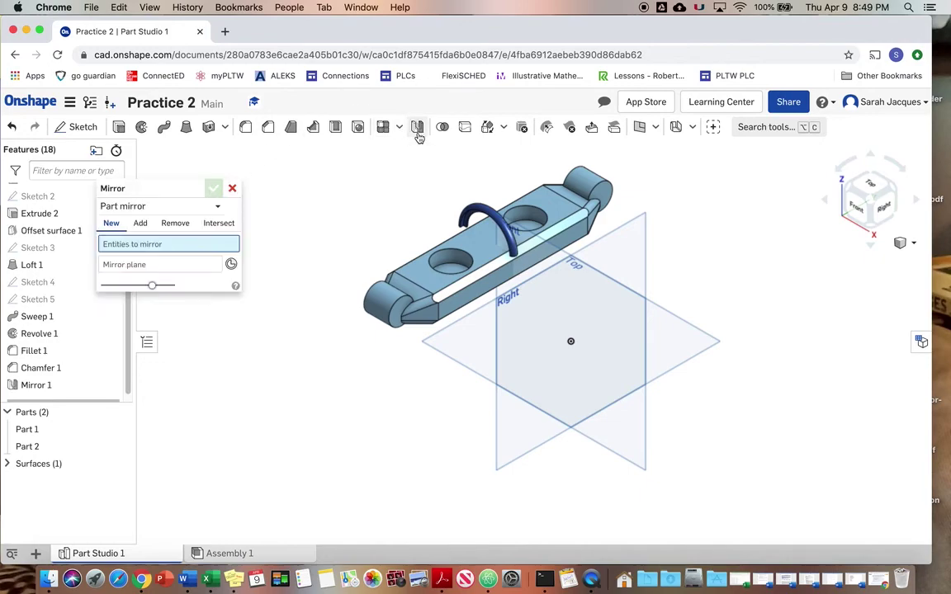
pyautogui.click(426, 274)
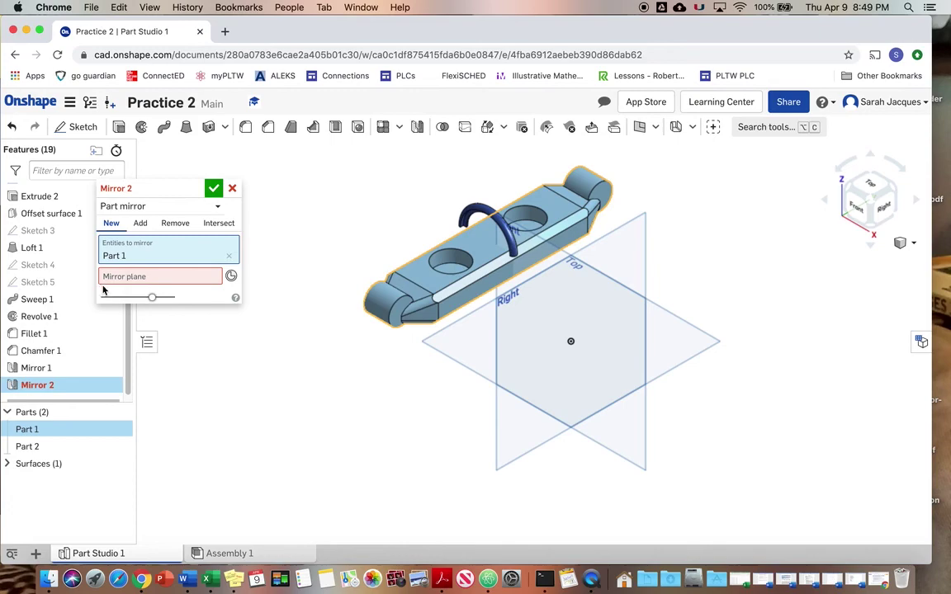
pyautogui.click(132, 275)
pyautogui.click(479, 293)
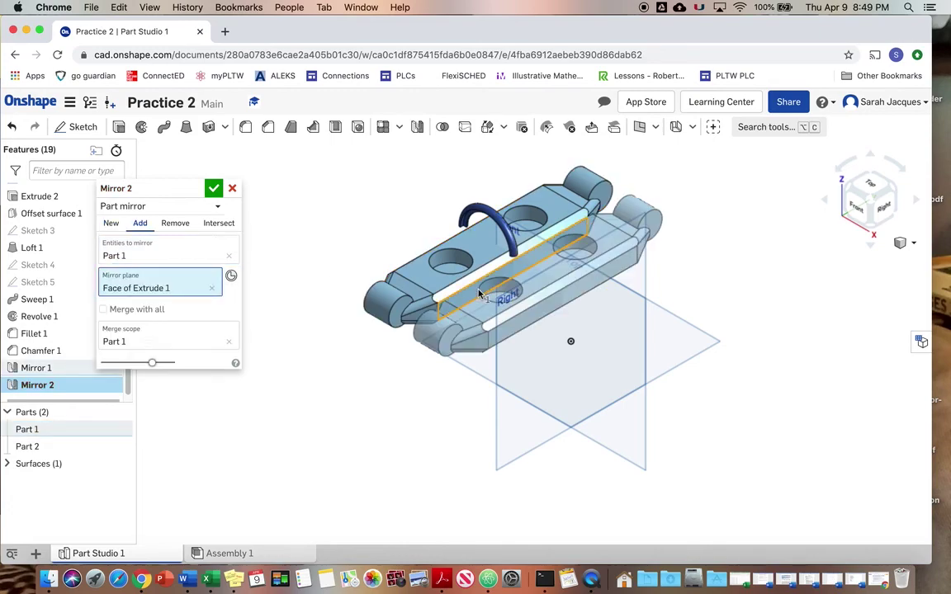
pyautogui.click(214, 188)
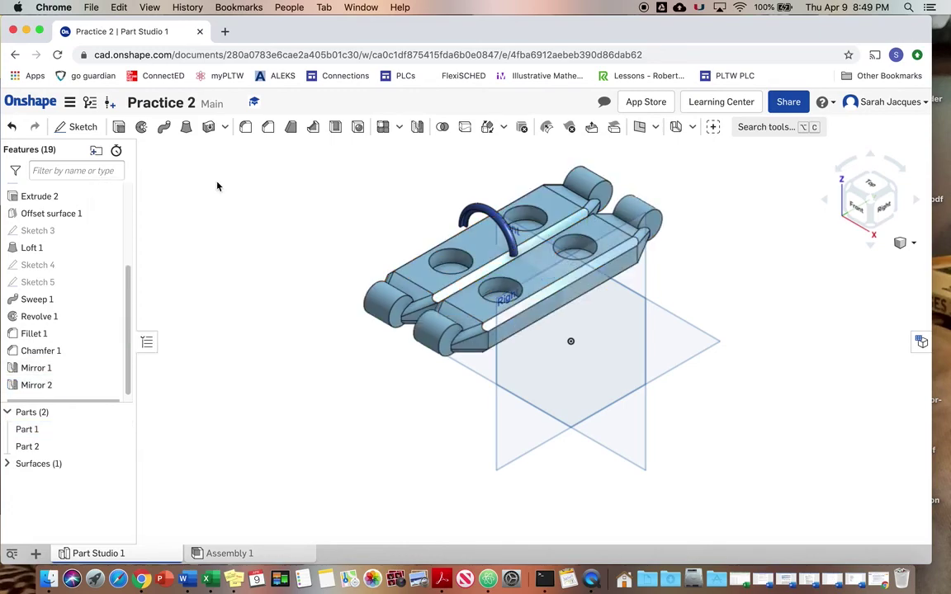